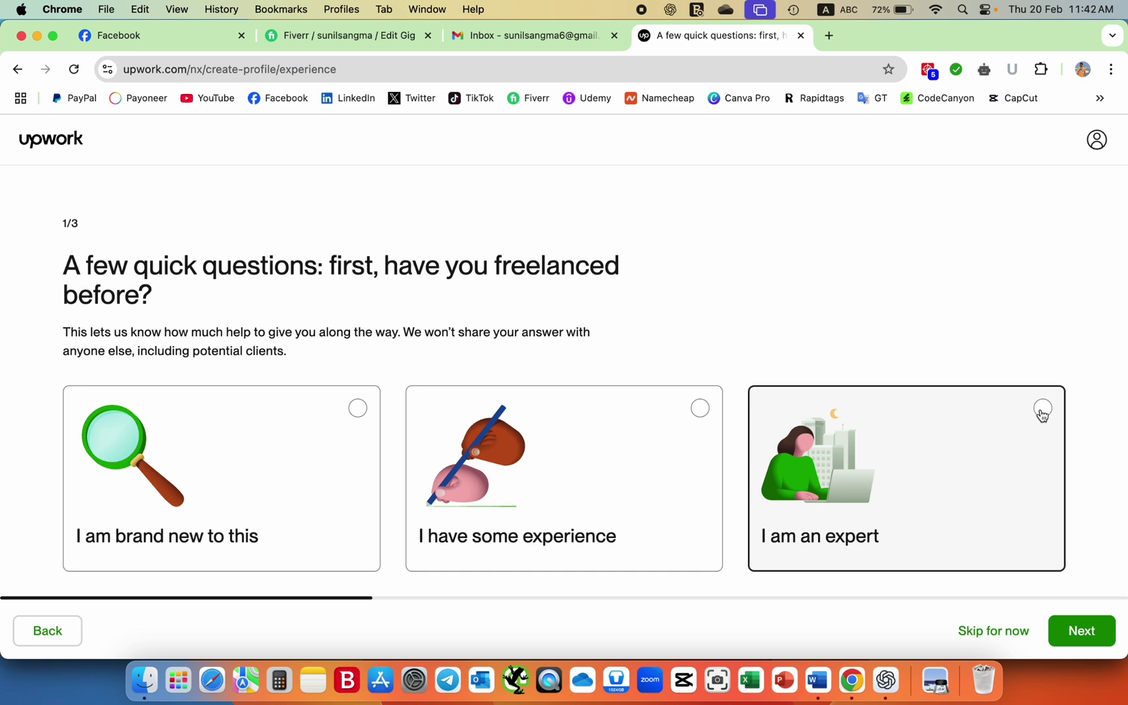
# Set the freelancing experience to "I am an expert" and the biggest goal to "To earn my main income", continuing past each question.
pyautogui.click(1043, 410)
pyautogui.click(1095, 645)
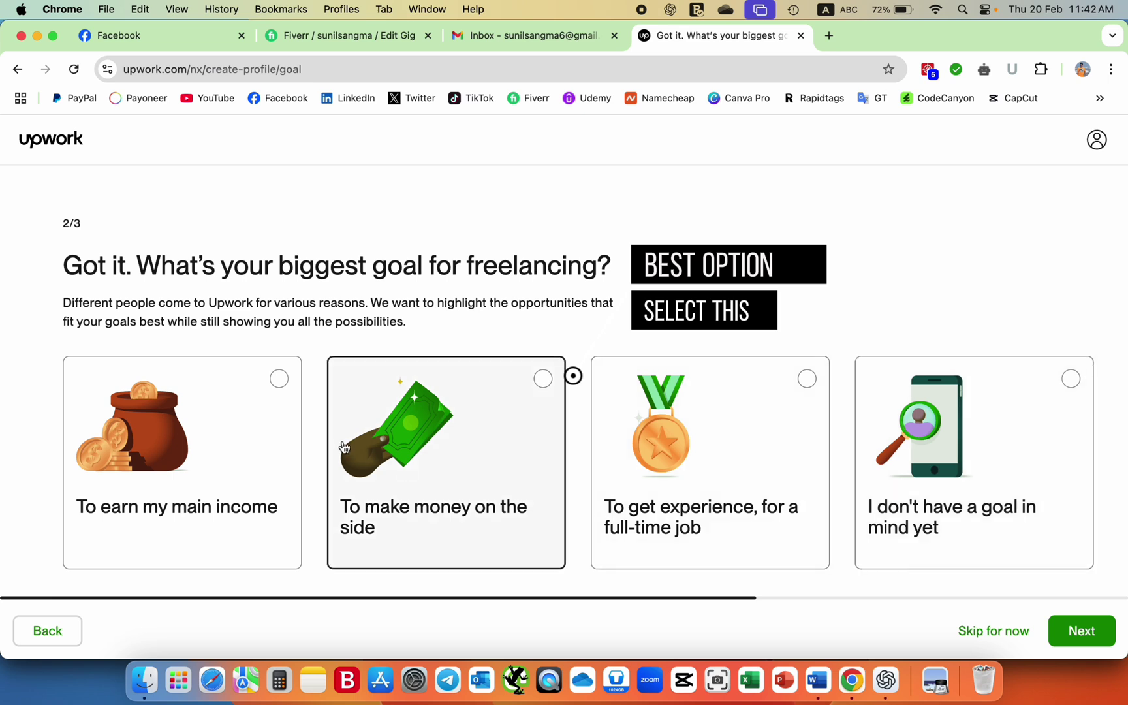
pyautogui.click(279, 380)
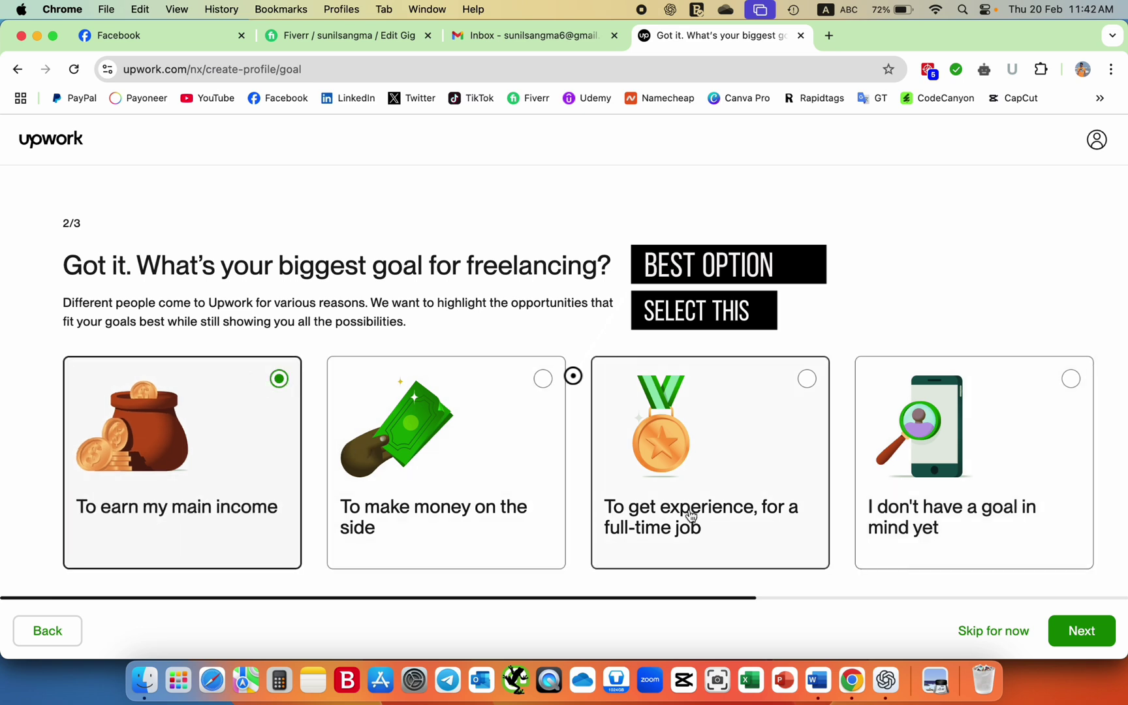
pyautogui.click(1071, 631)
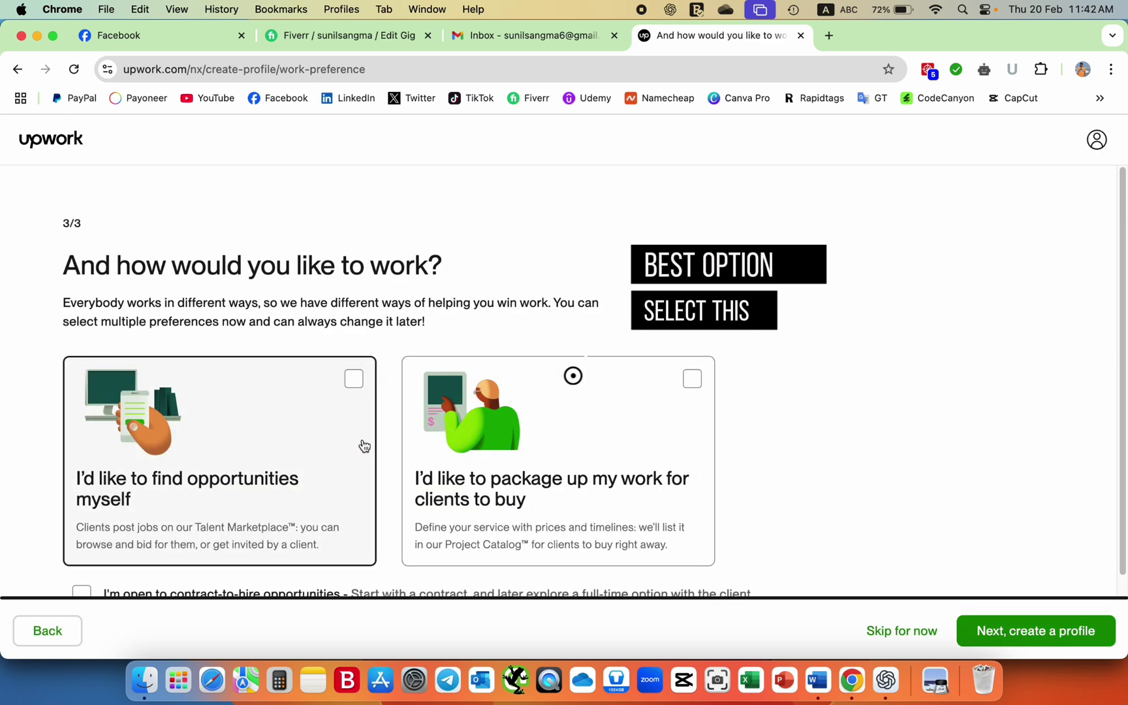
# Select packaging up work for clients to buy and being open to contract-to-hire opportunities, and continue to profile creation.
pyautogui.scroll(-1, 364, 446)
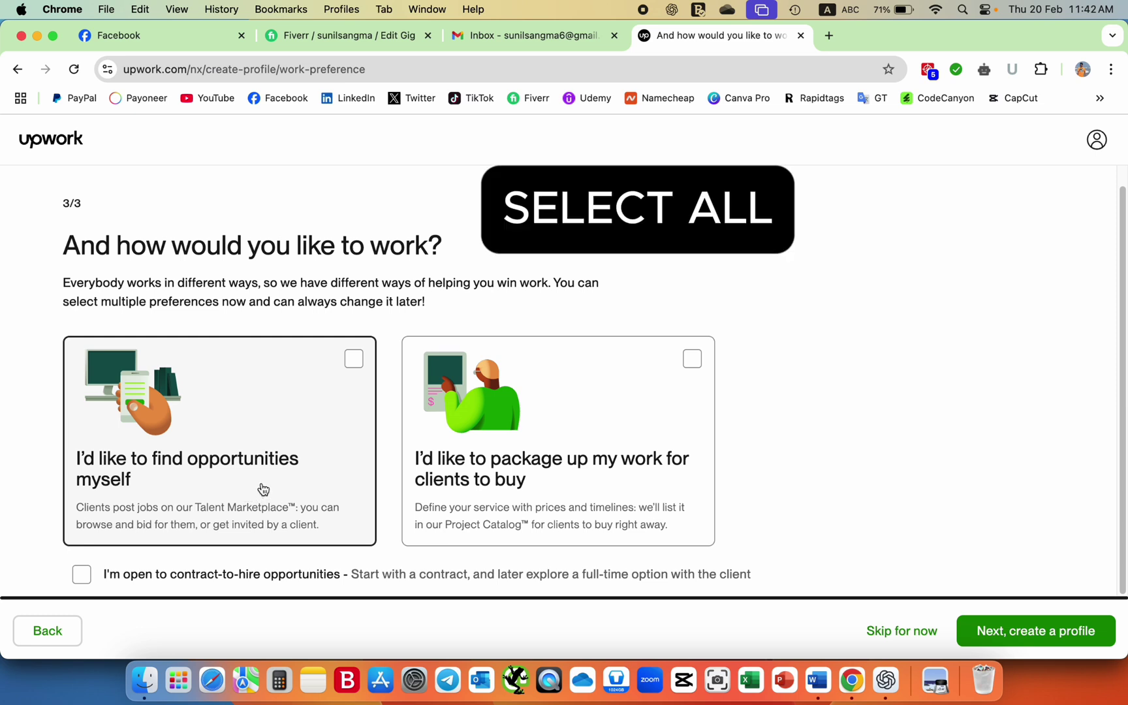
pyautogui.click(694, 360)
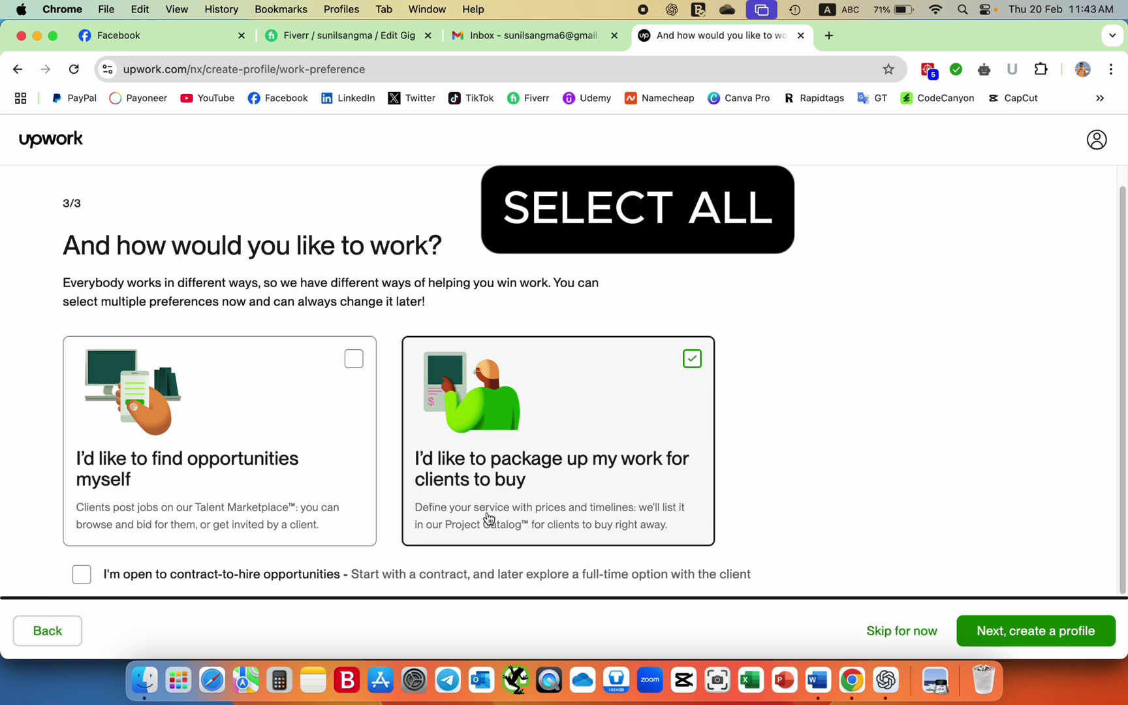
pyautogui.click(82, 576)
pyautogui.click(1007, 637)
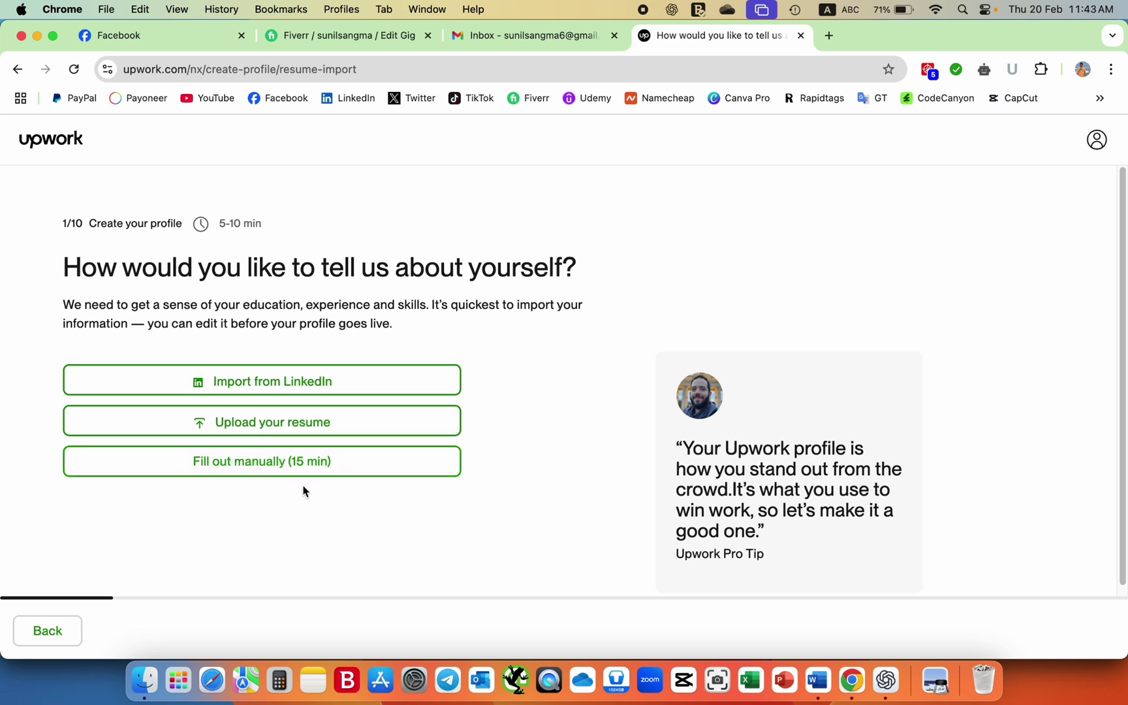
# Import the profile information by uploading the freelancer's resume PDF, and continue to the work categories.
pyautogui.click(262, 424)
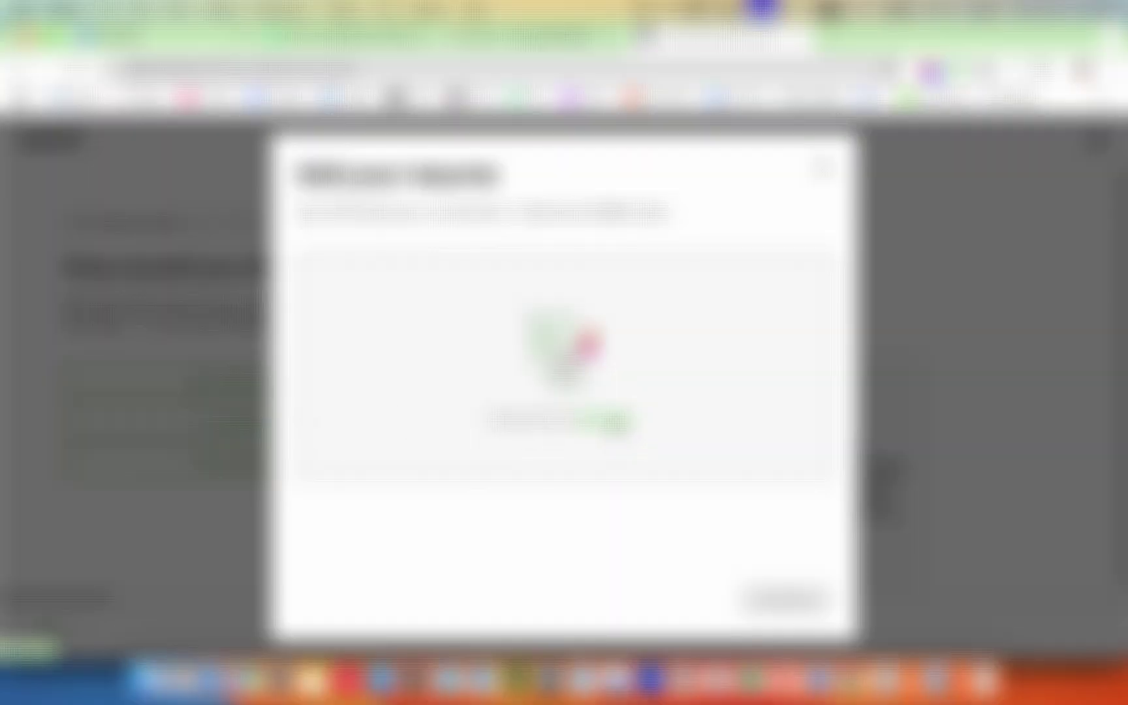
pyautogui.click(610, 421)
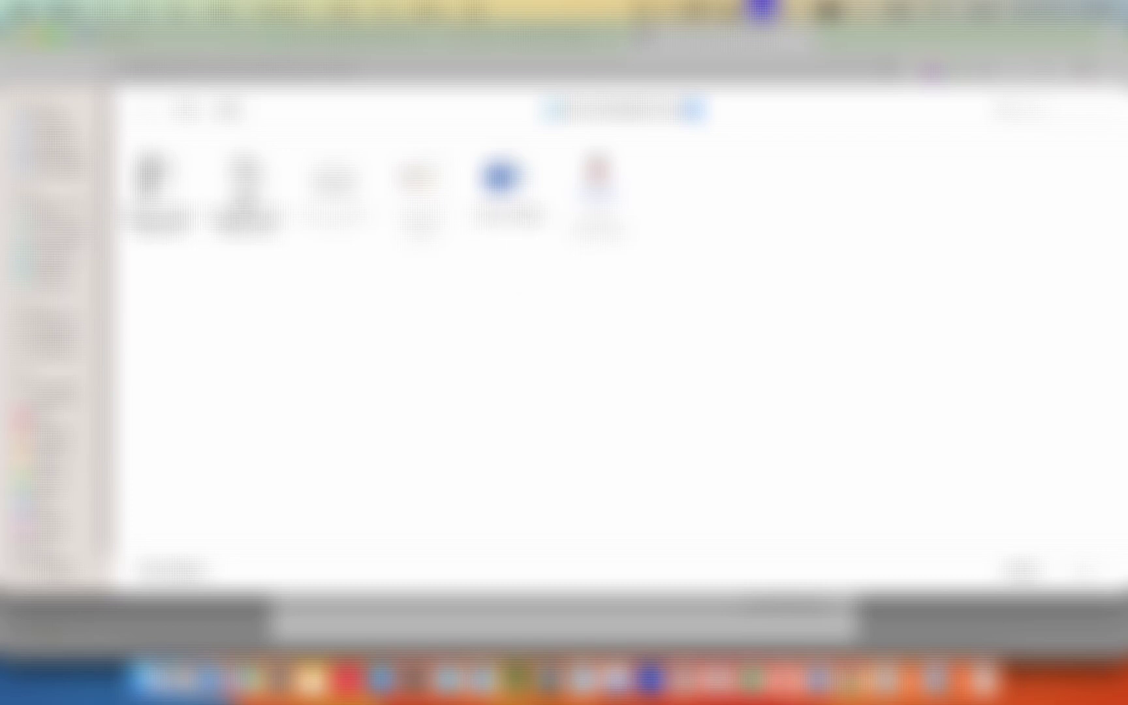
pyautogui.doubleClick(157, 183)
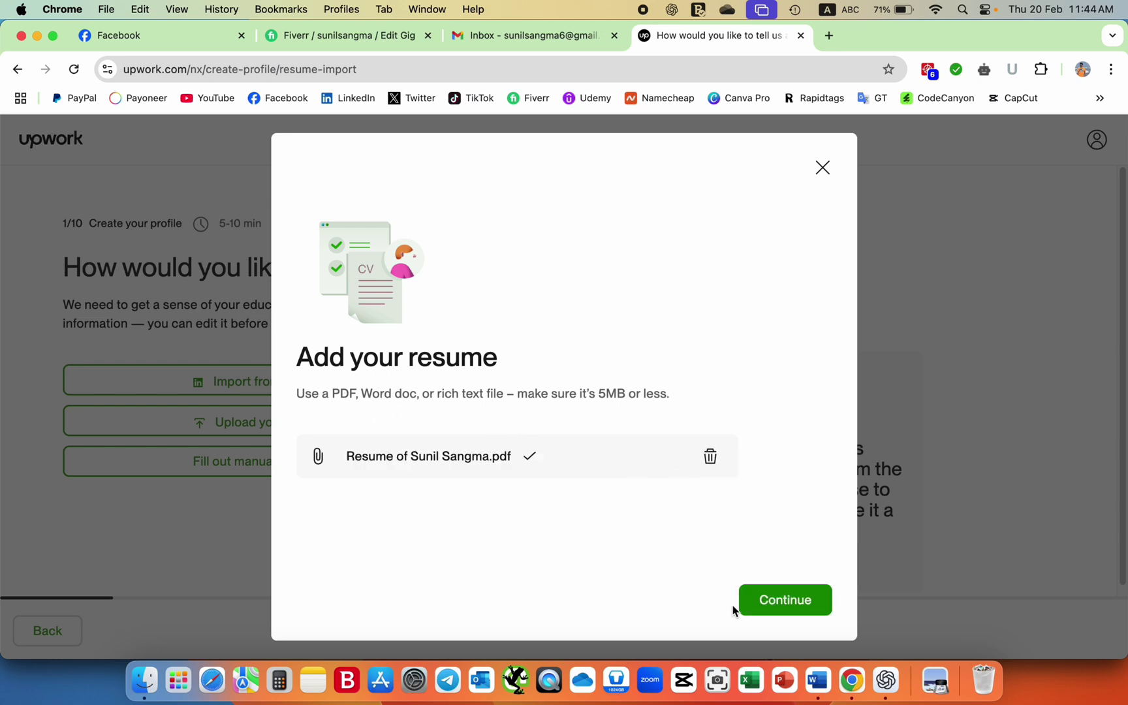
pyautogui.click(787, 607)
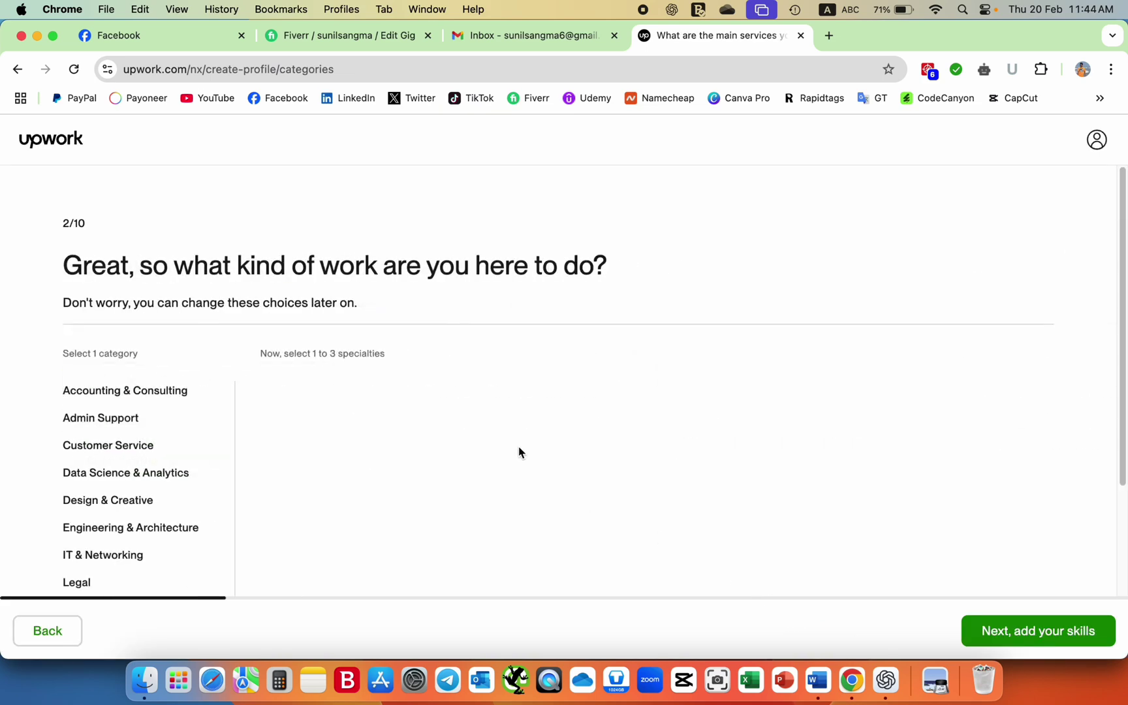
# Look through the full list of work categories from Accounting & Consulting to Writing.
pyautogui.scroll(-4, 519, 452)
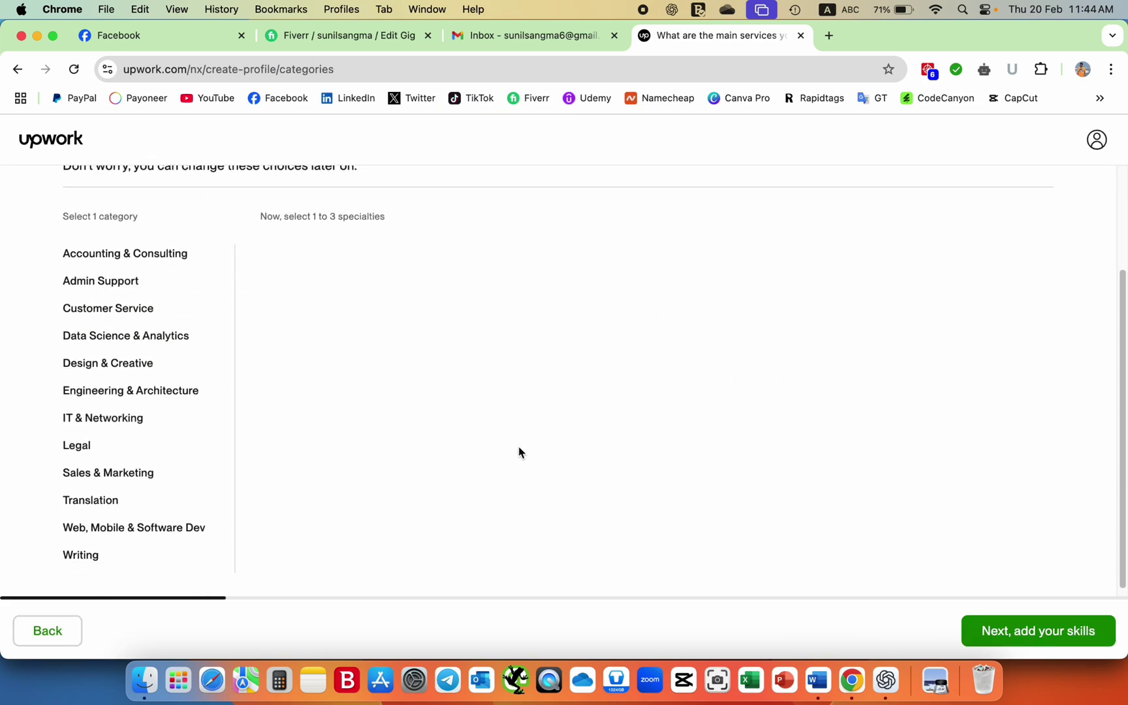
pyautogui.scroll(4, 519, 452)
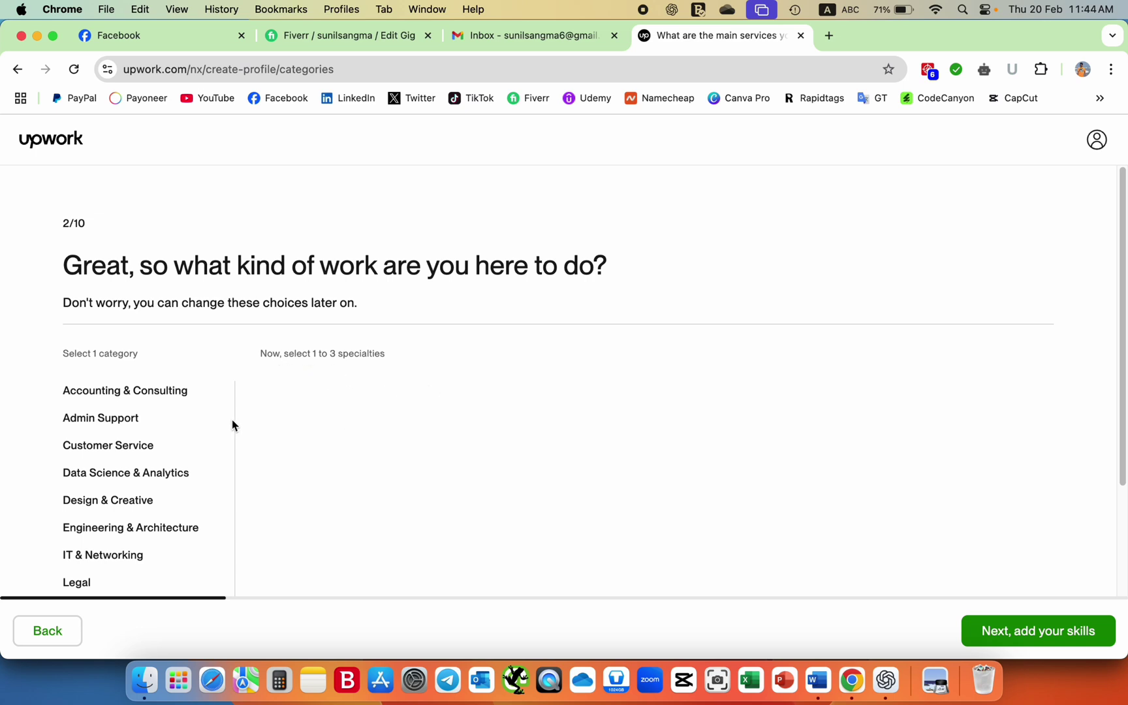
pyautogui.scroll(-1, 185, 395)
pyautogui.scroll(-3, 187, 389)
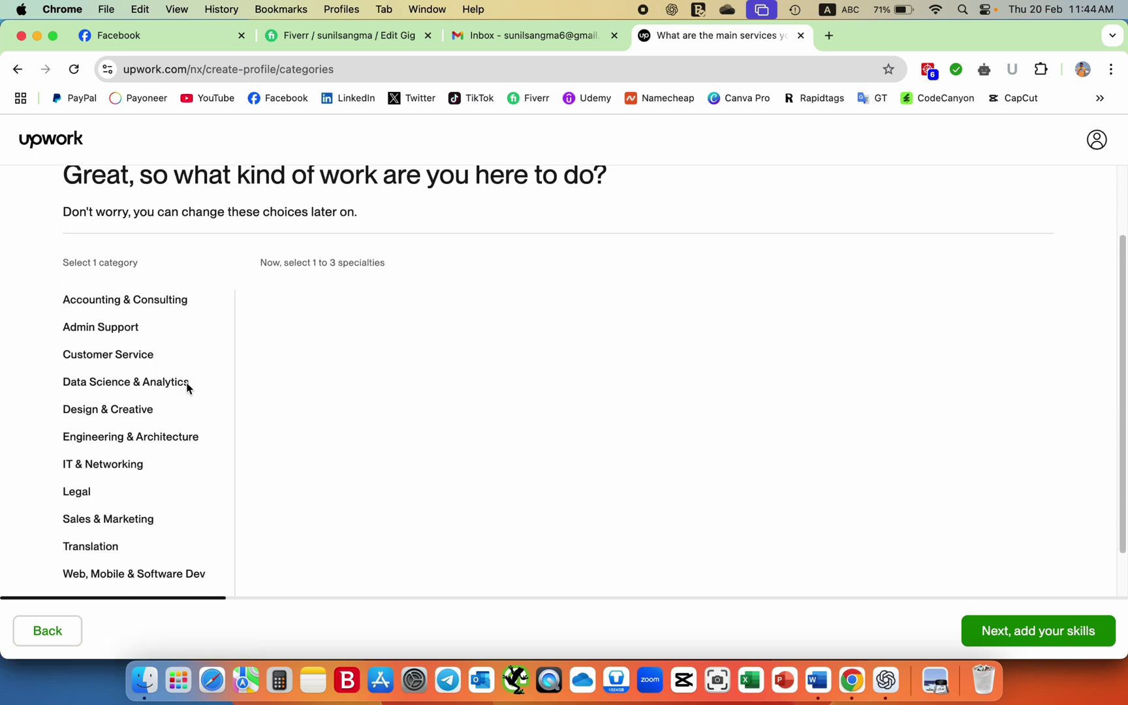
pyautogui.scroll(-1, 209, 378)
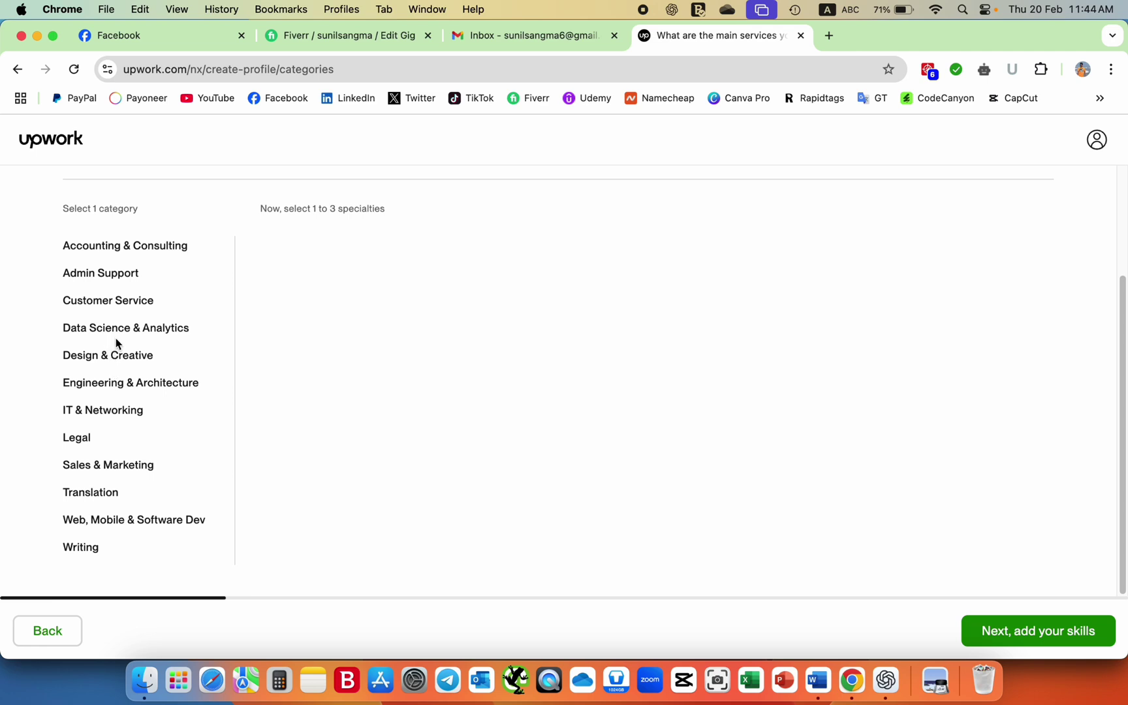
pyautogui.scroll(1, 135, 344)
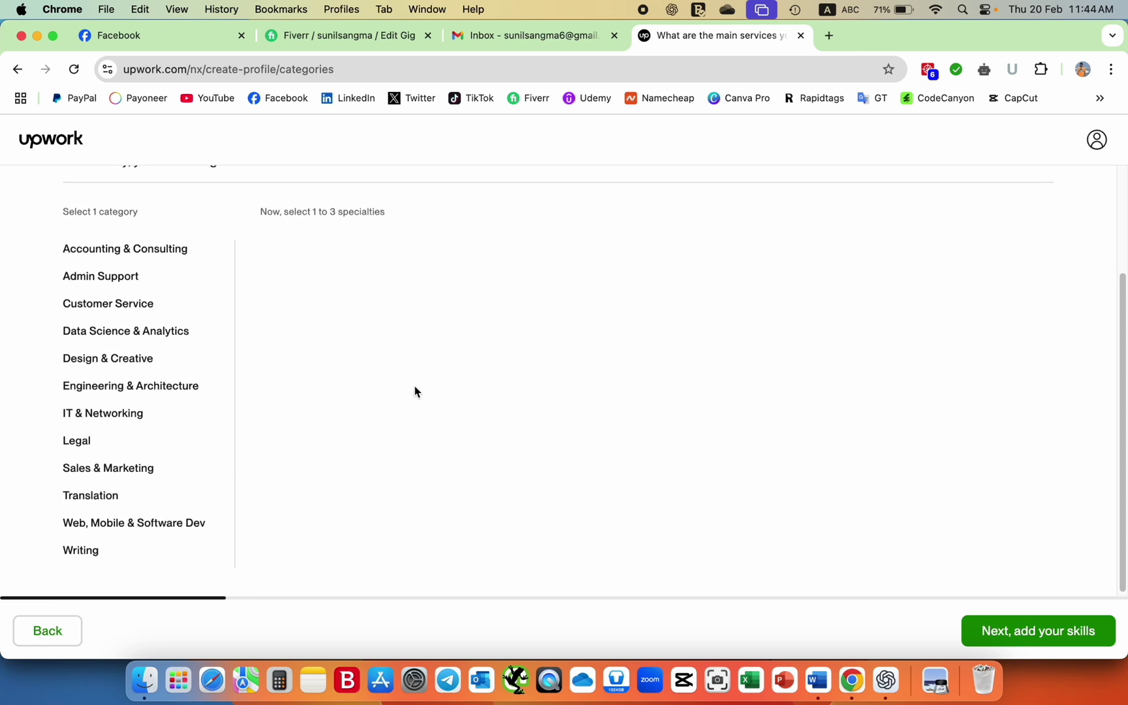
pyautogui.scroll(-1, 430, 441)
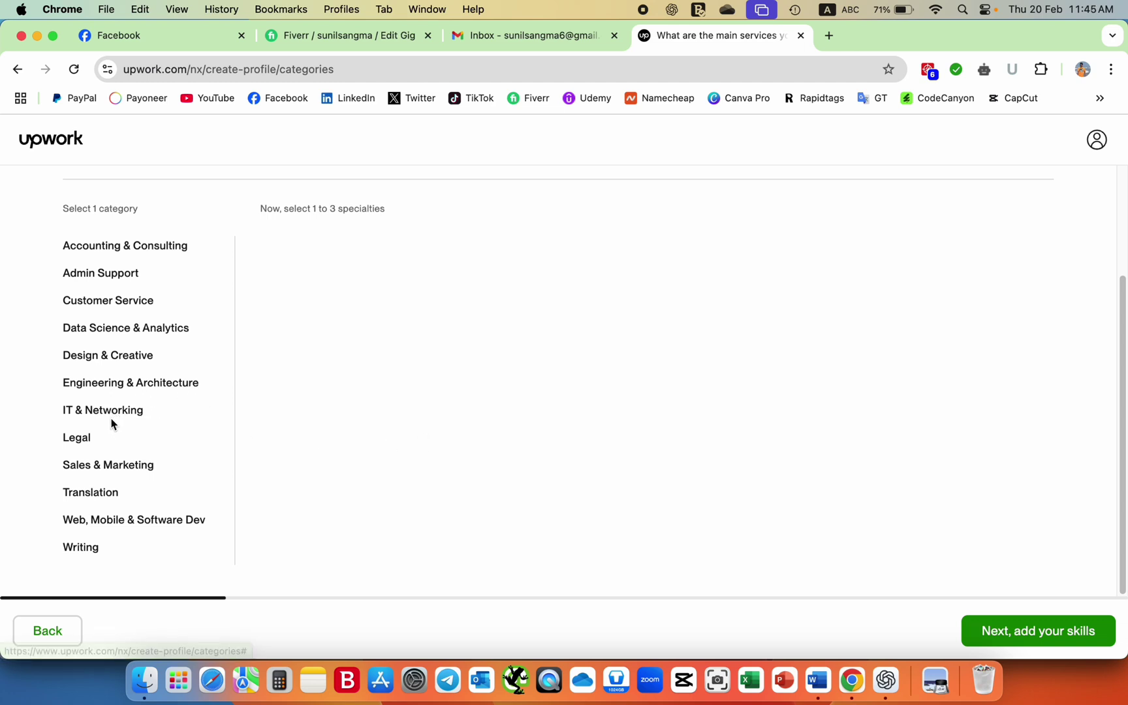
pyautogui.click(130, 468)
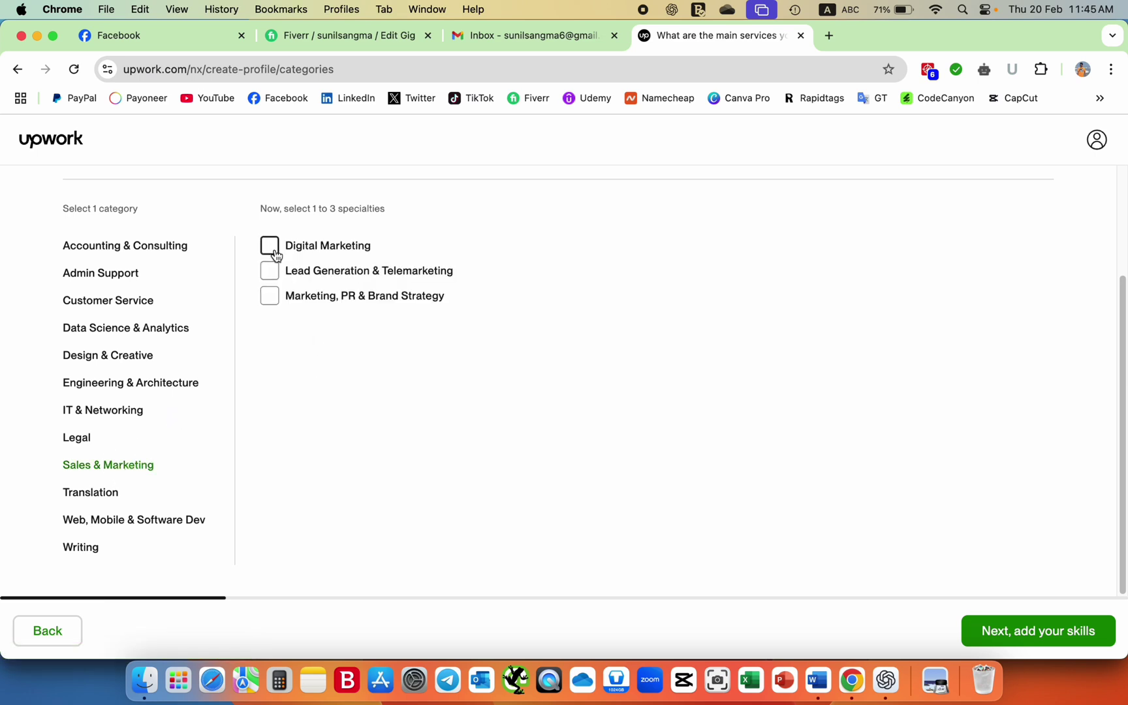
pyautogui.click(274, 253)
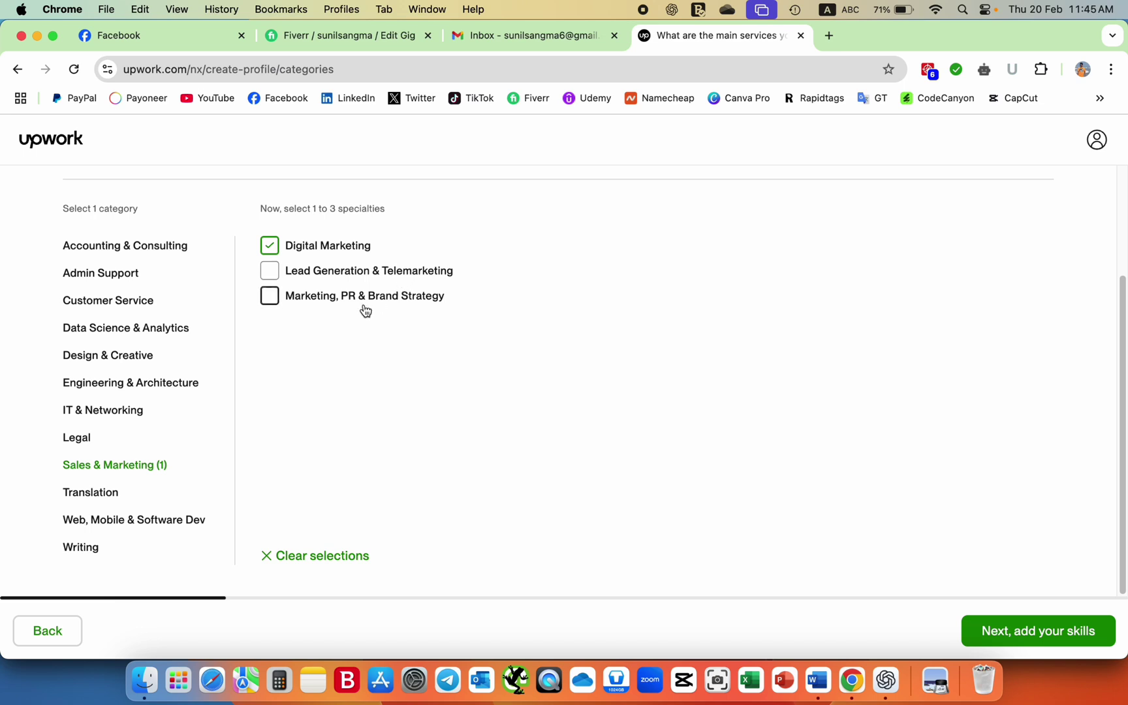
pyautogui.click(144, 521)
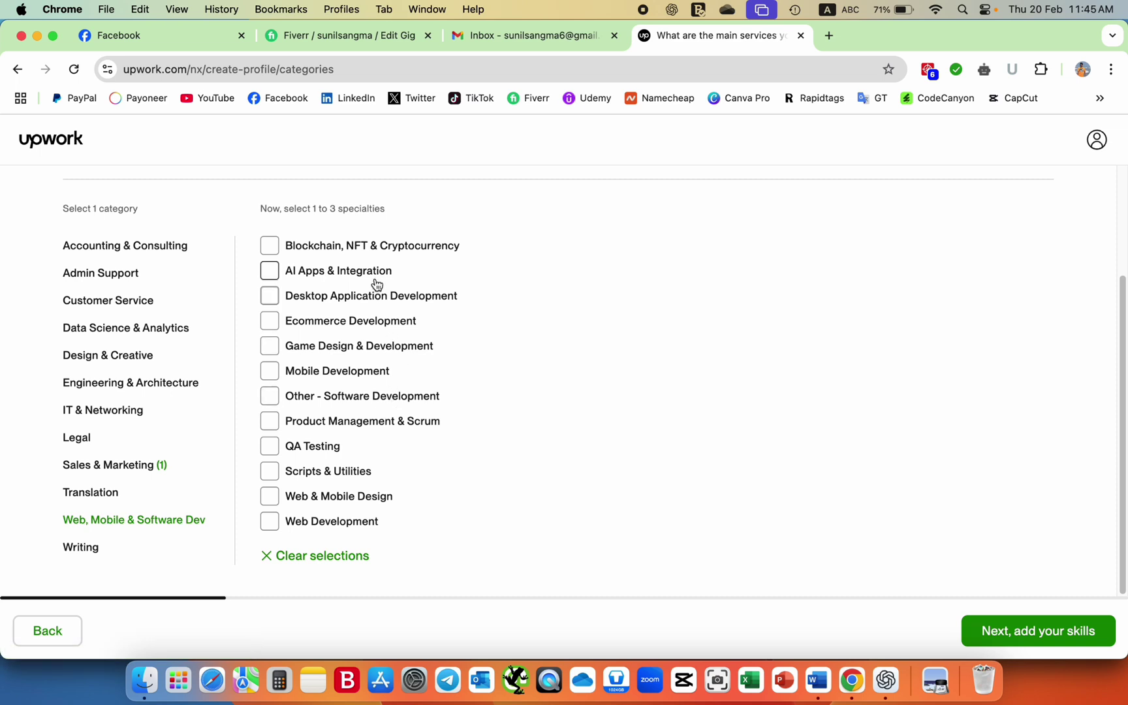
pyautogui.scroll(1, 374, 279)
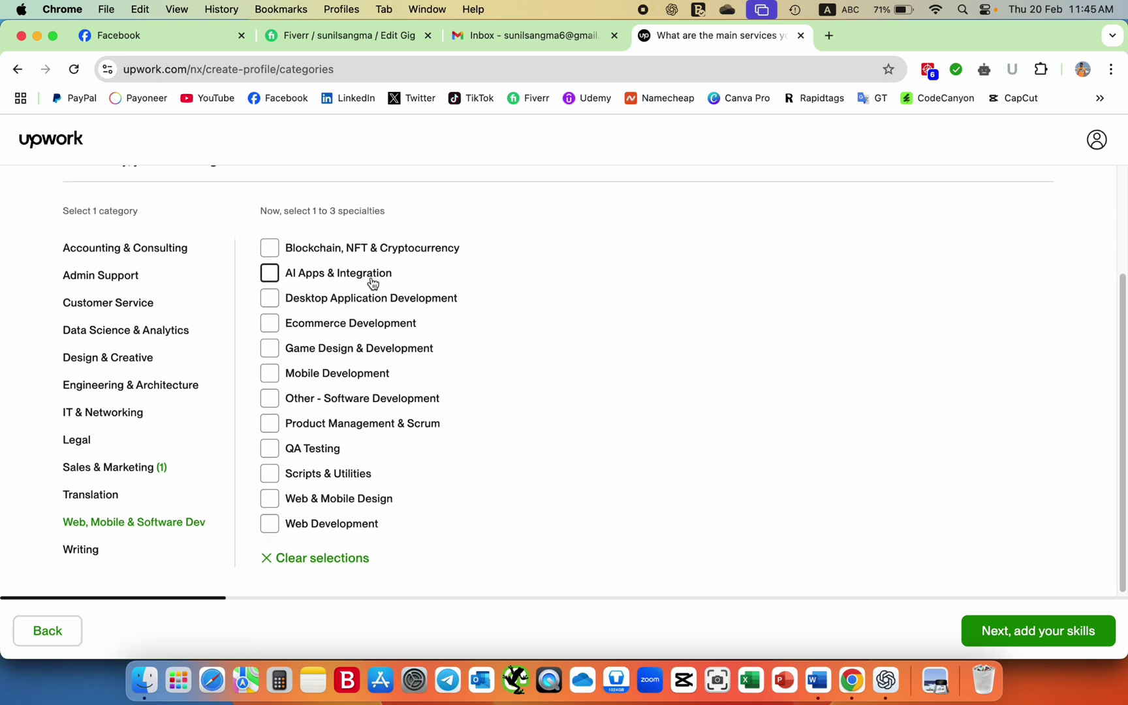
pyautogui.scroll(-1, 373, 286)
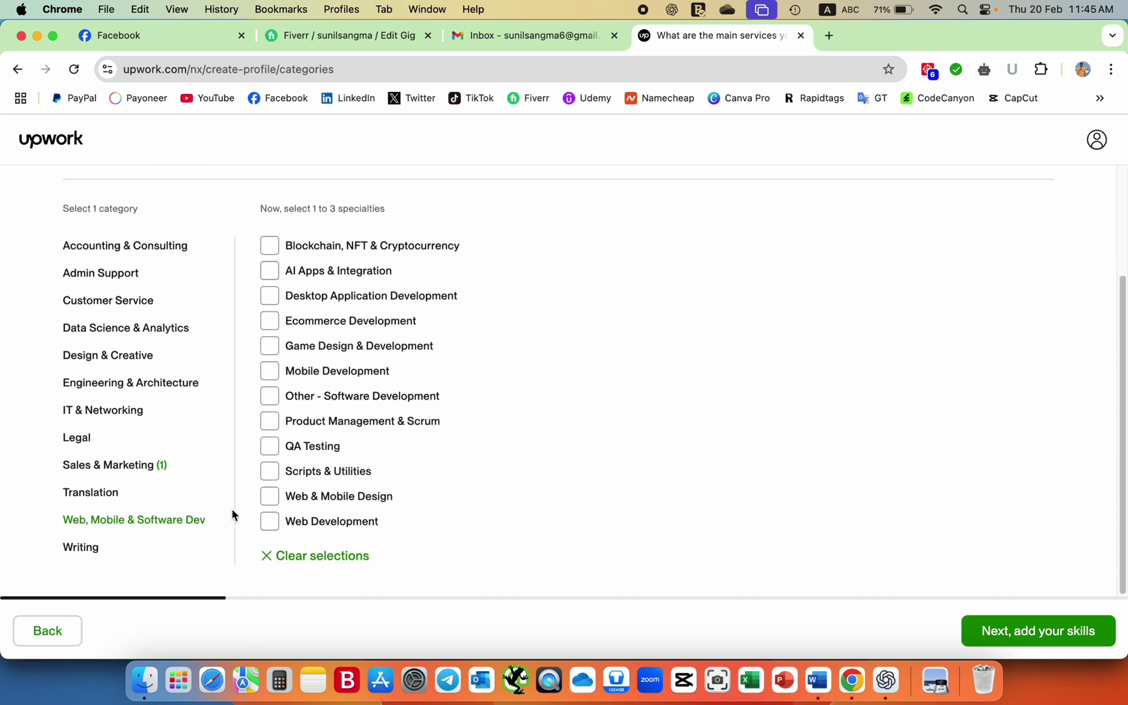
pyautogui.click(268, 557)
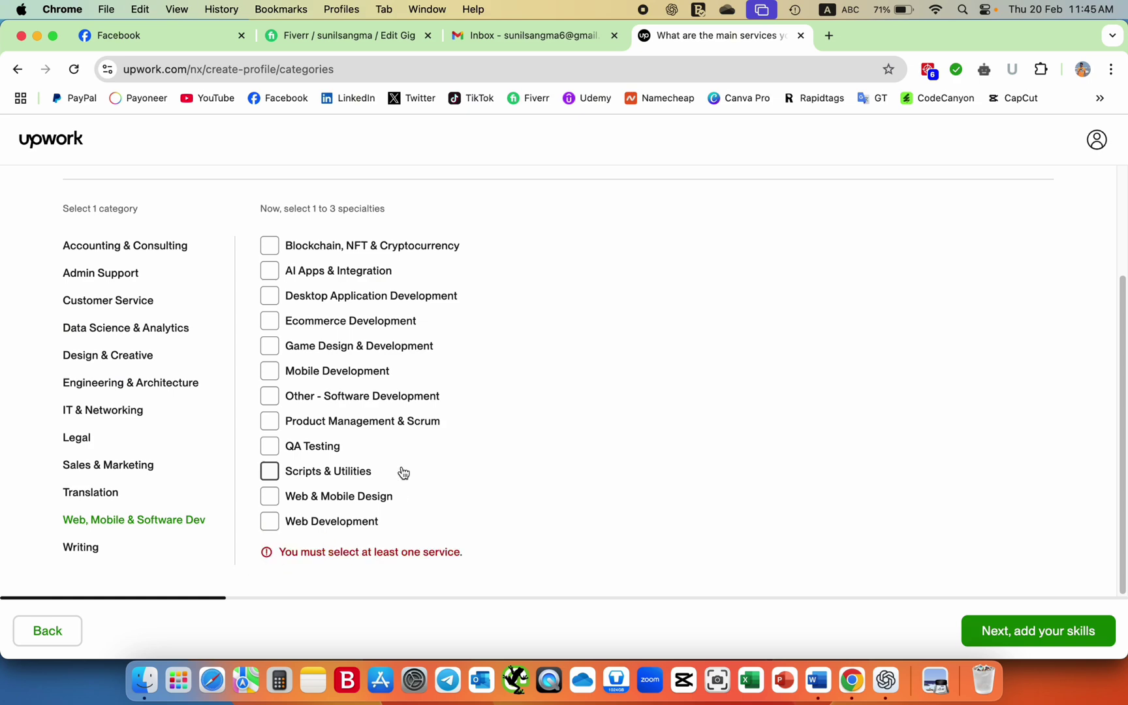
# Choose the Digital Marketing specialty in the Sales & Marketing category, after checking the IT & Networking specialties.
pyautogui.scroll(5, 401, 471)
pyautogui.scroll(-5, 409, 447)
pyautogui.click(92, 416)
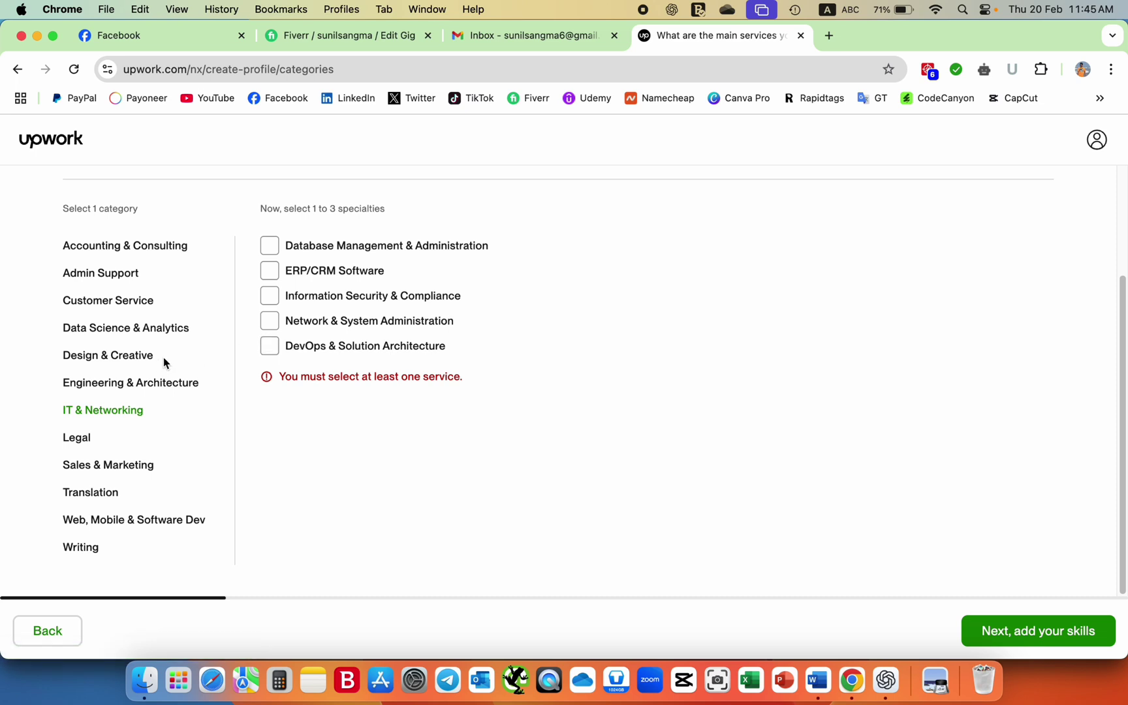
pyautogui.click(115, 465)
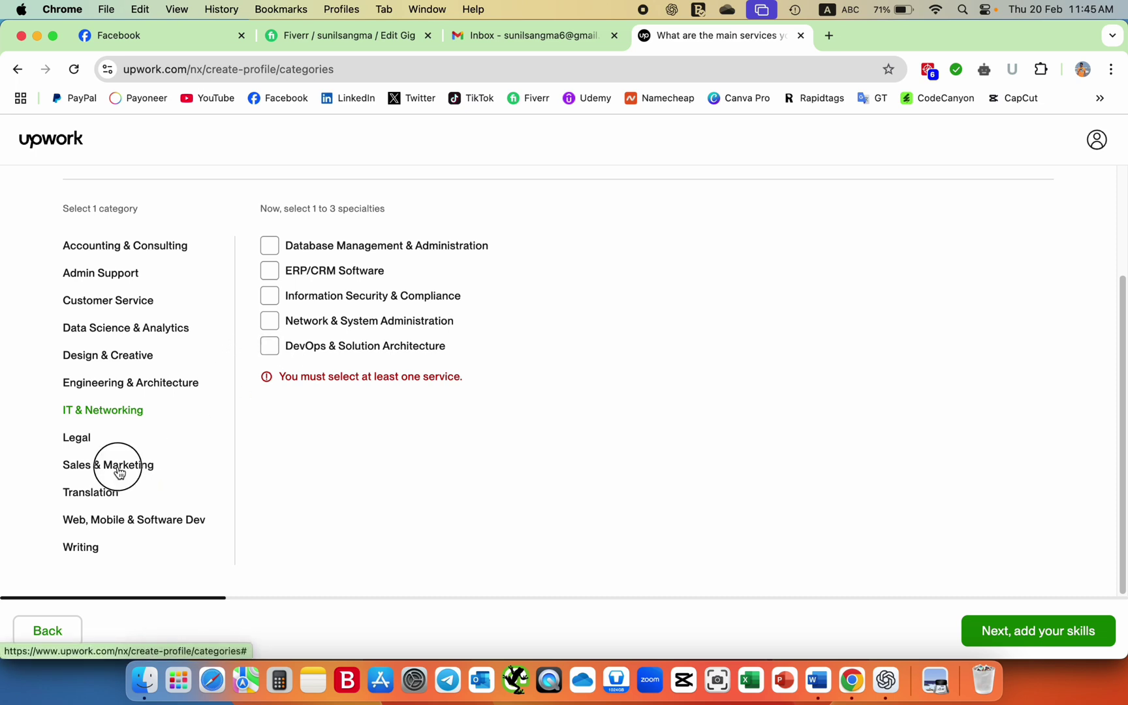
pyautogui.click(269, 247)
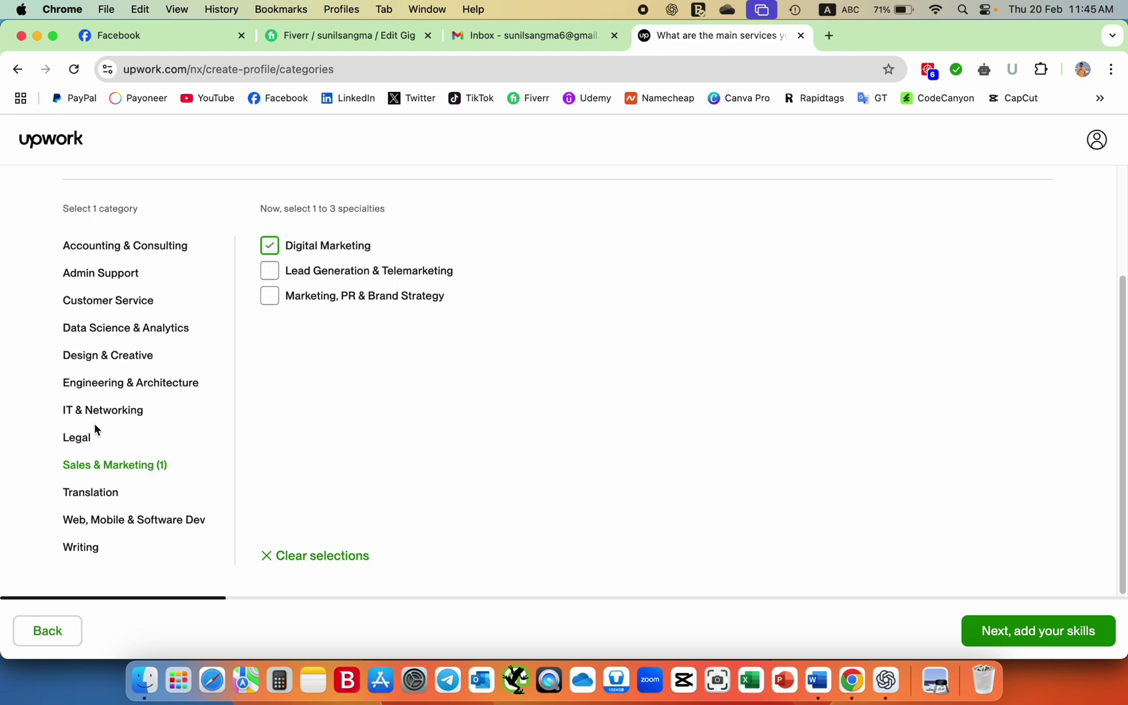
# Browse the specialties offered under the other work categories, from Writing up to Accounting & Consulting.
pyautogui.click(103, 391)
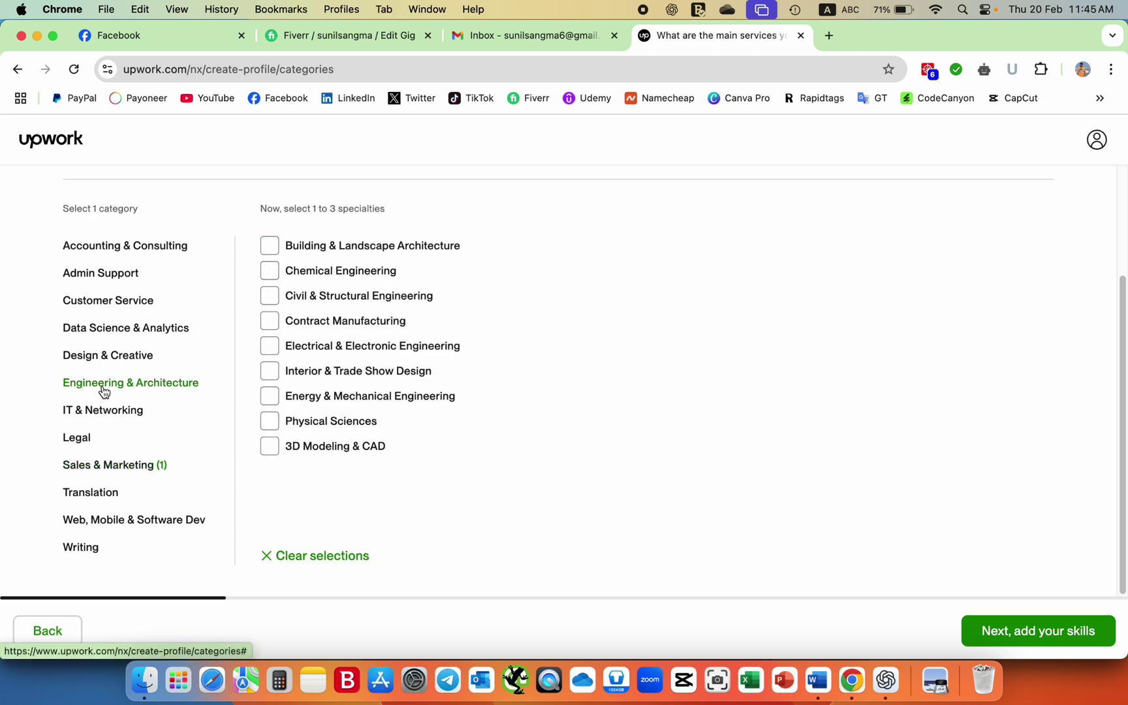
pyautogui.click(76, 550)
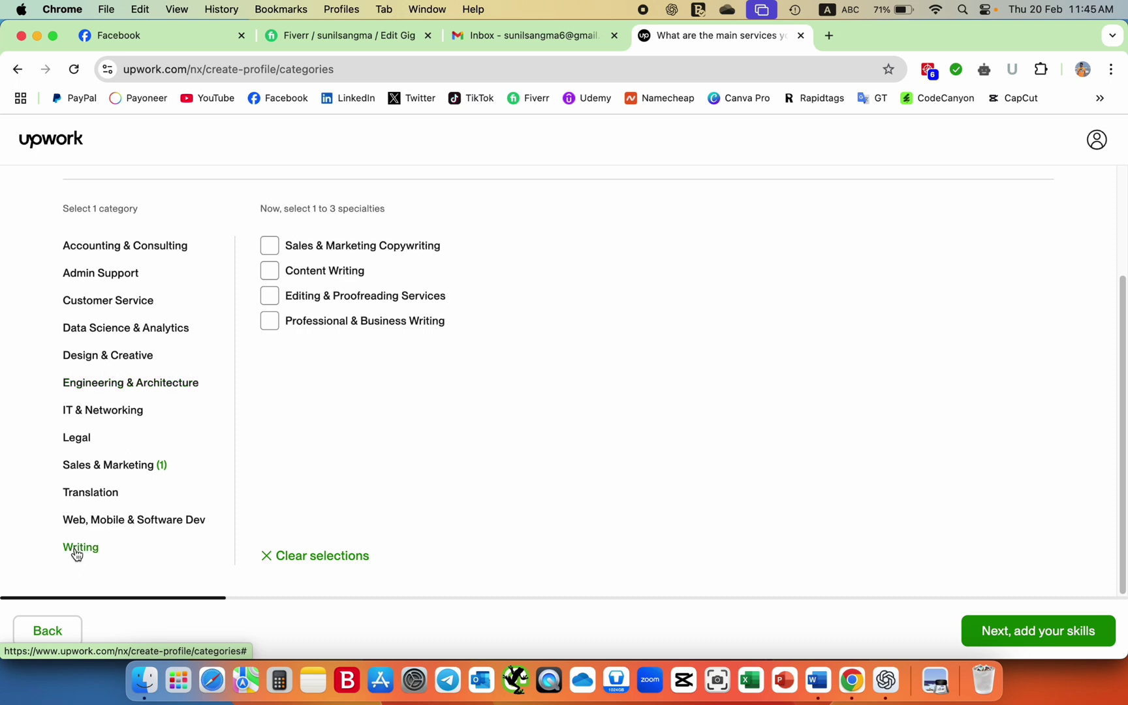
pyautogui.click(83, 527)
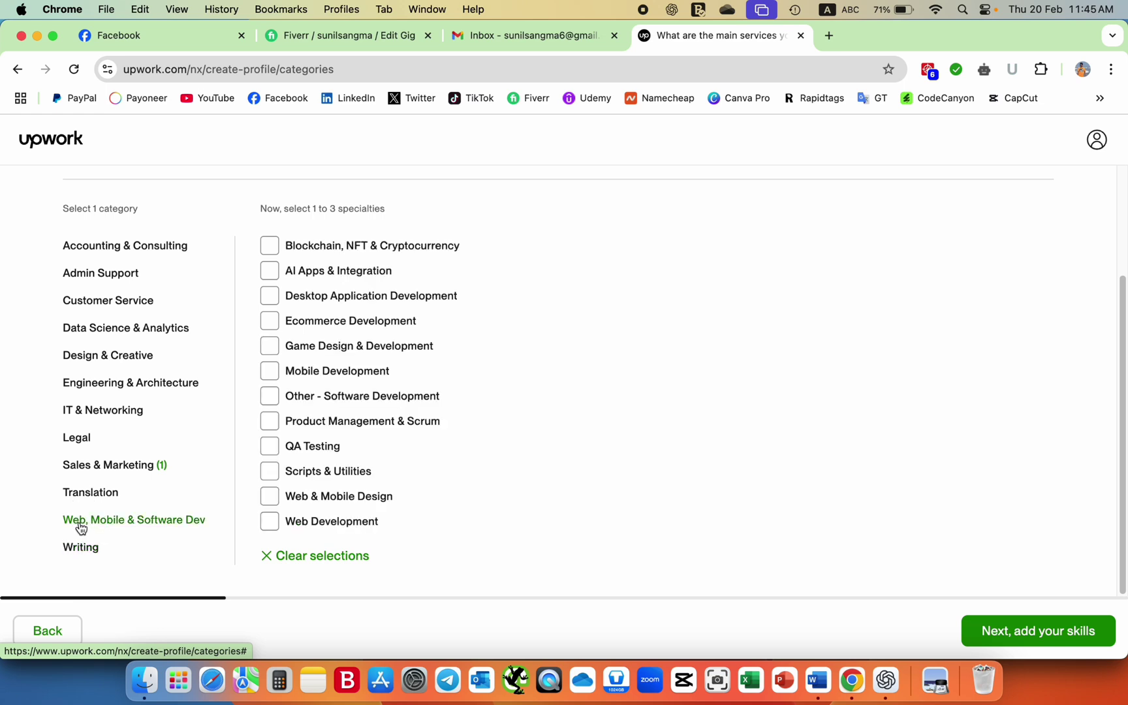
pyautogui.click(88, 498)
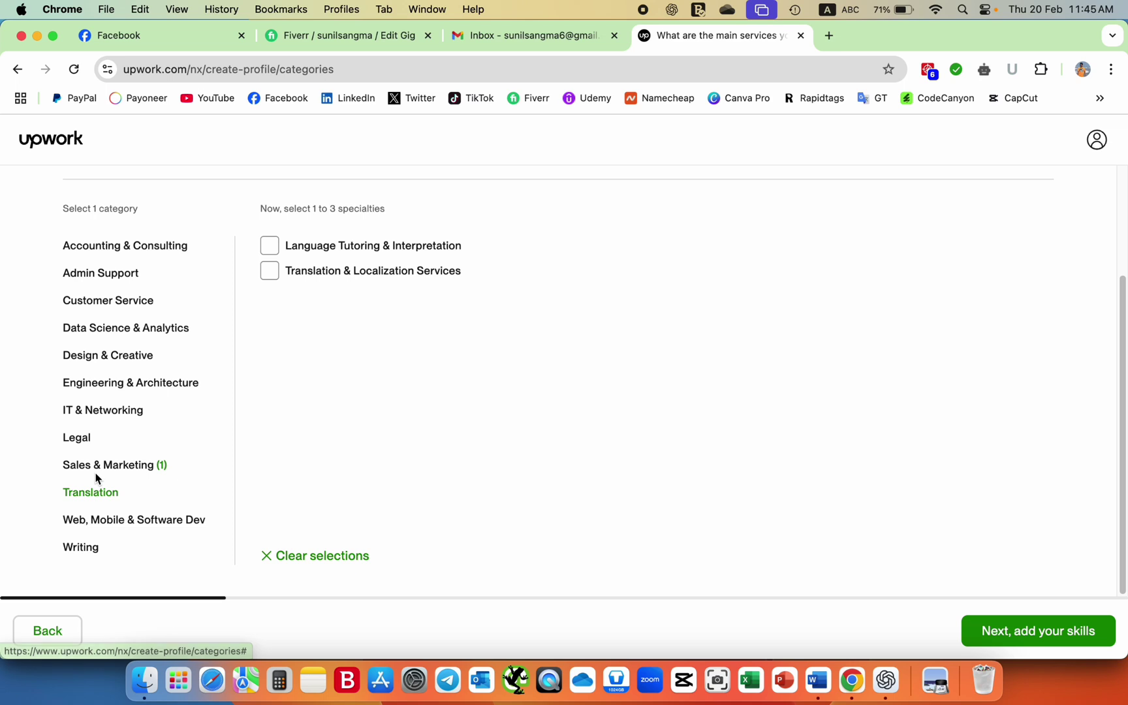
pyautogui.click(83, 438)
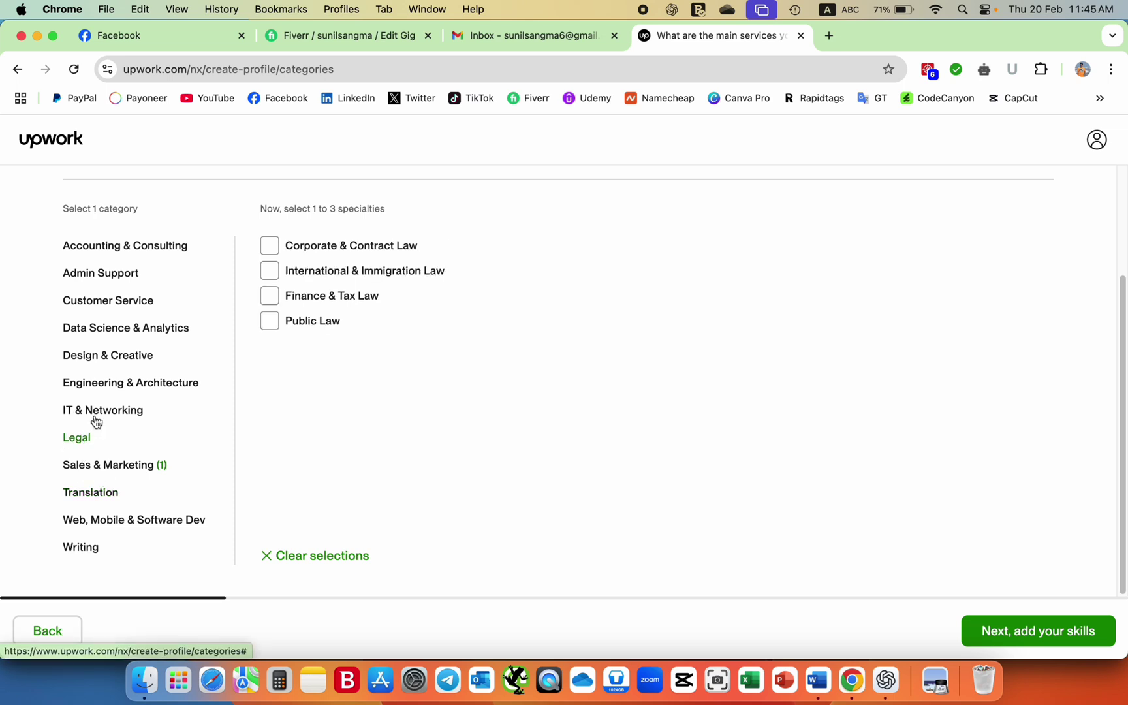
pyautogui.click(92, 411)
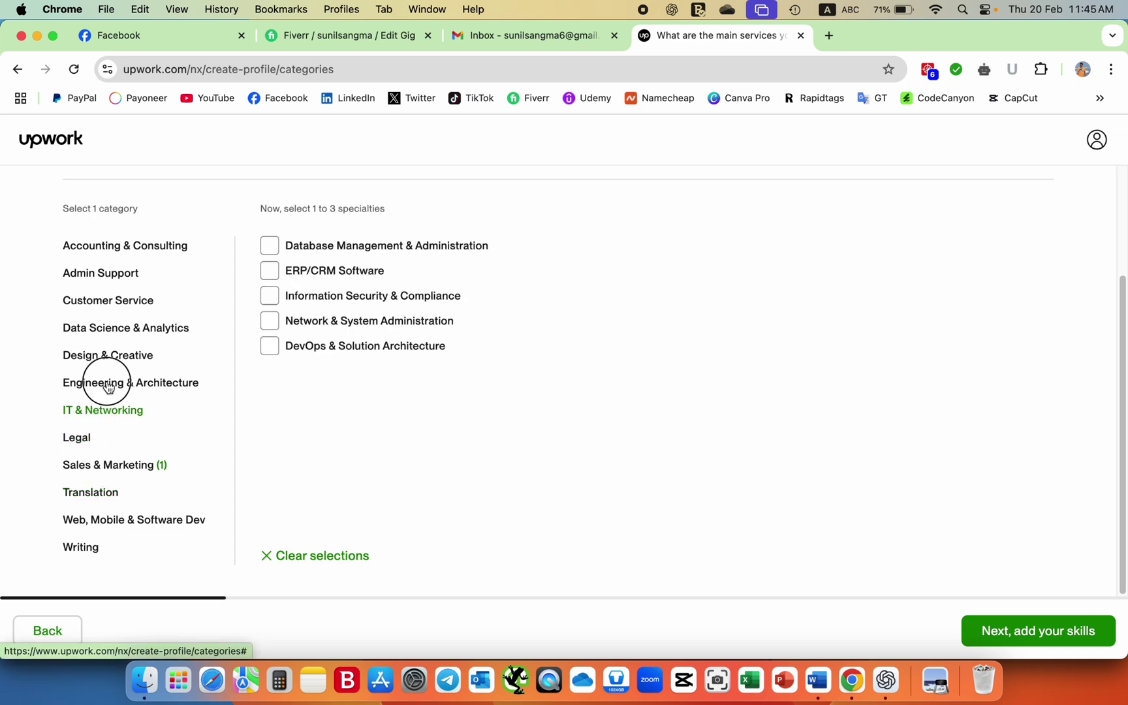
pyautogui.click(108, 385)
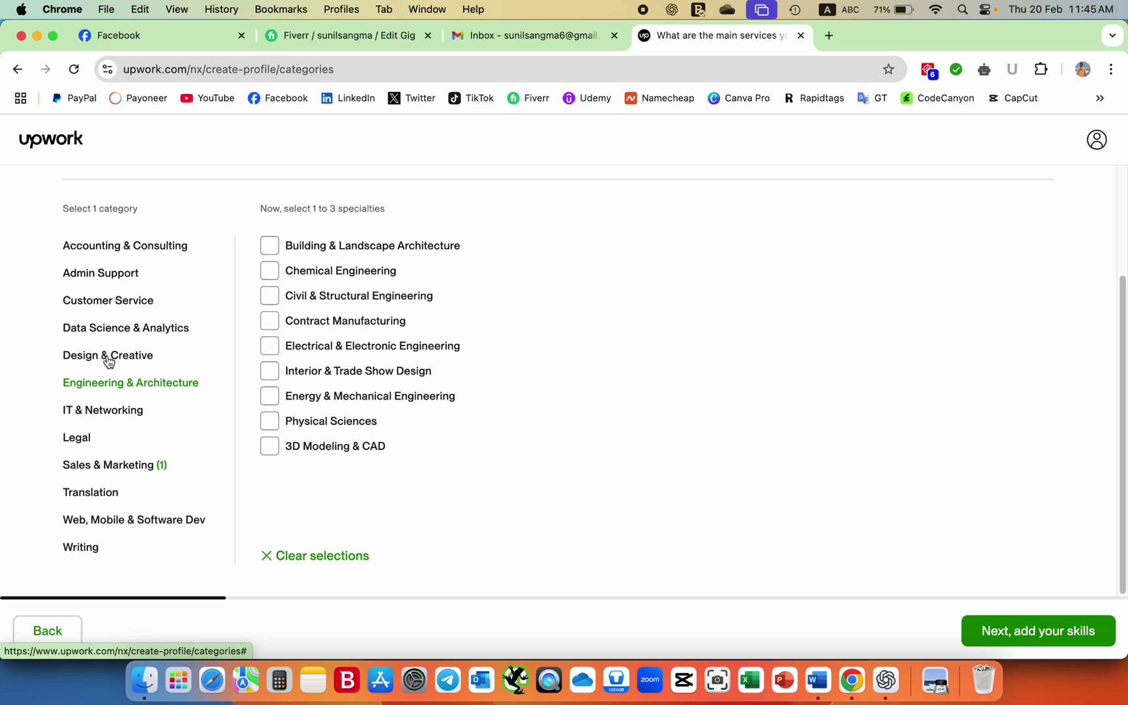
pyautogui.click(108, 361)
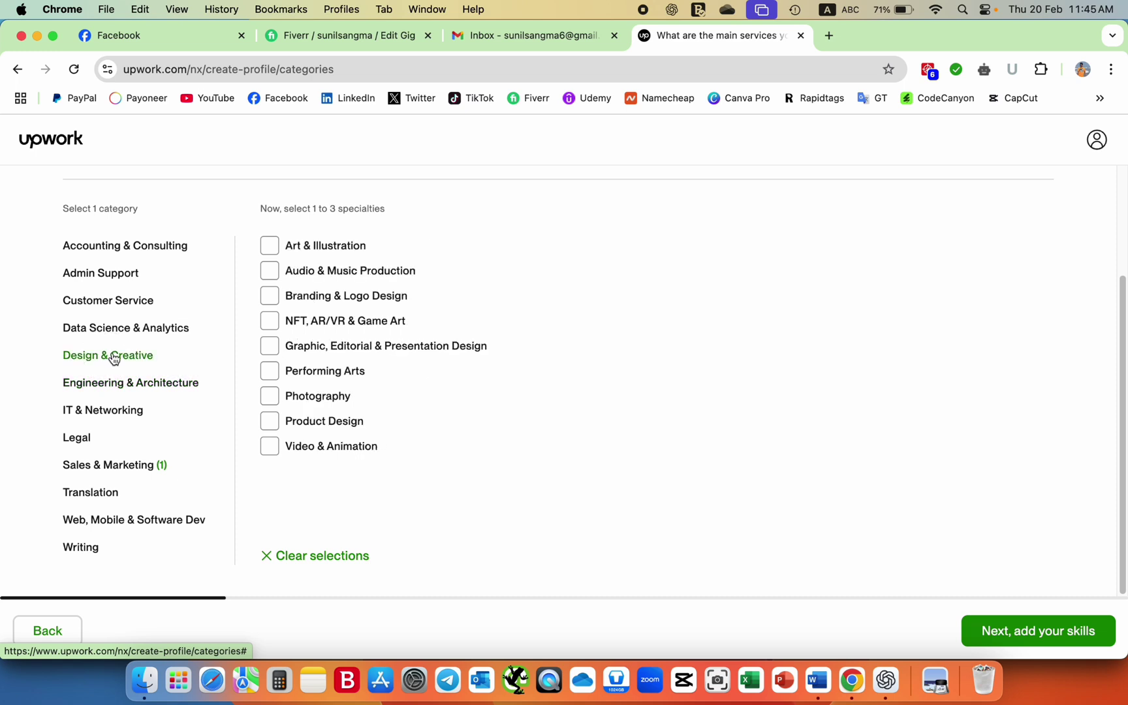
pyautogui.click(117, 333)
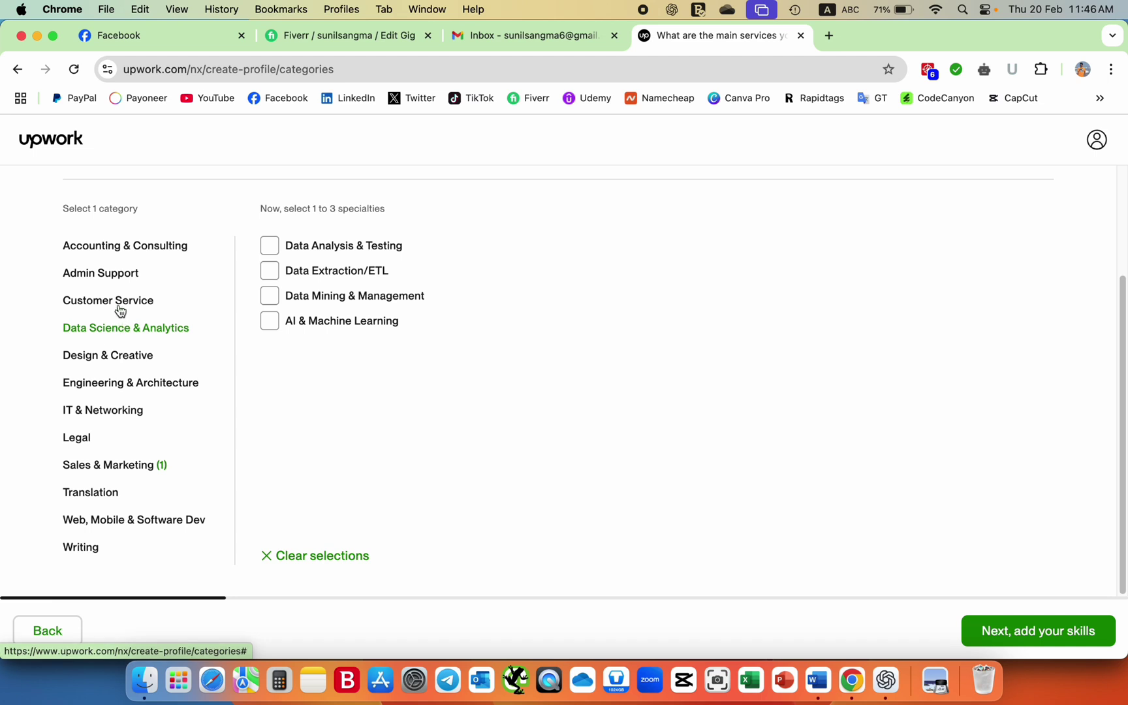
pyautogui.click(119, 307)
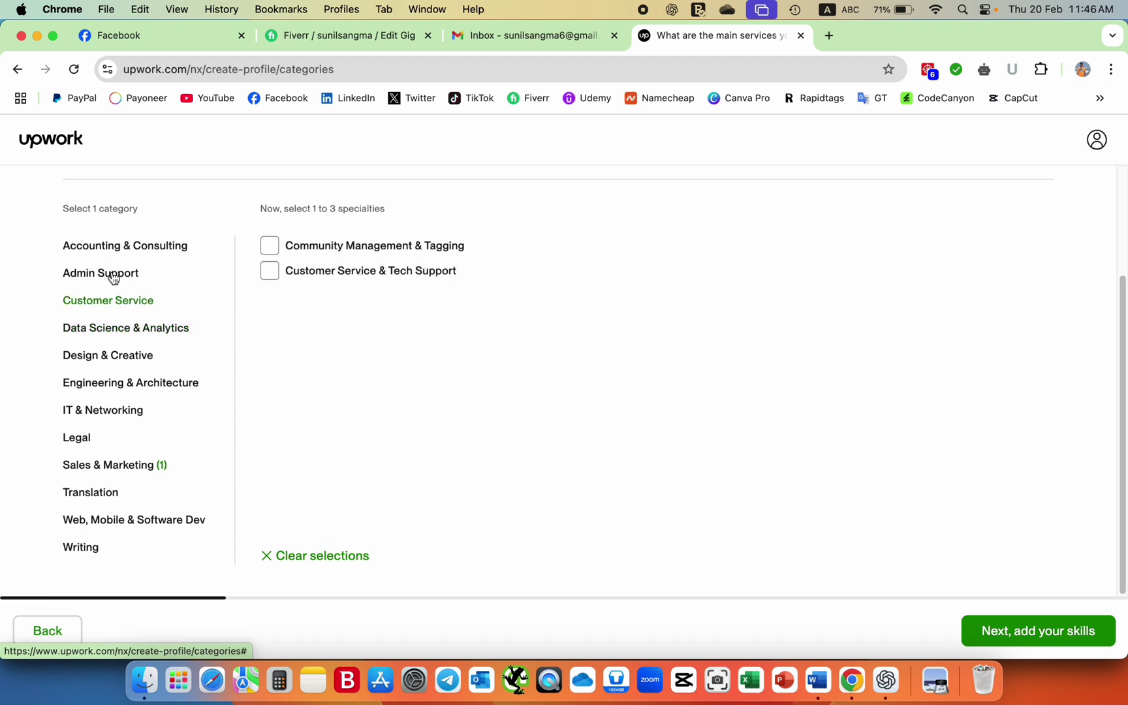
pyautogui.click(115, 274)
pyautogui.click(120, 254)
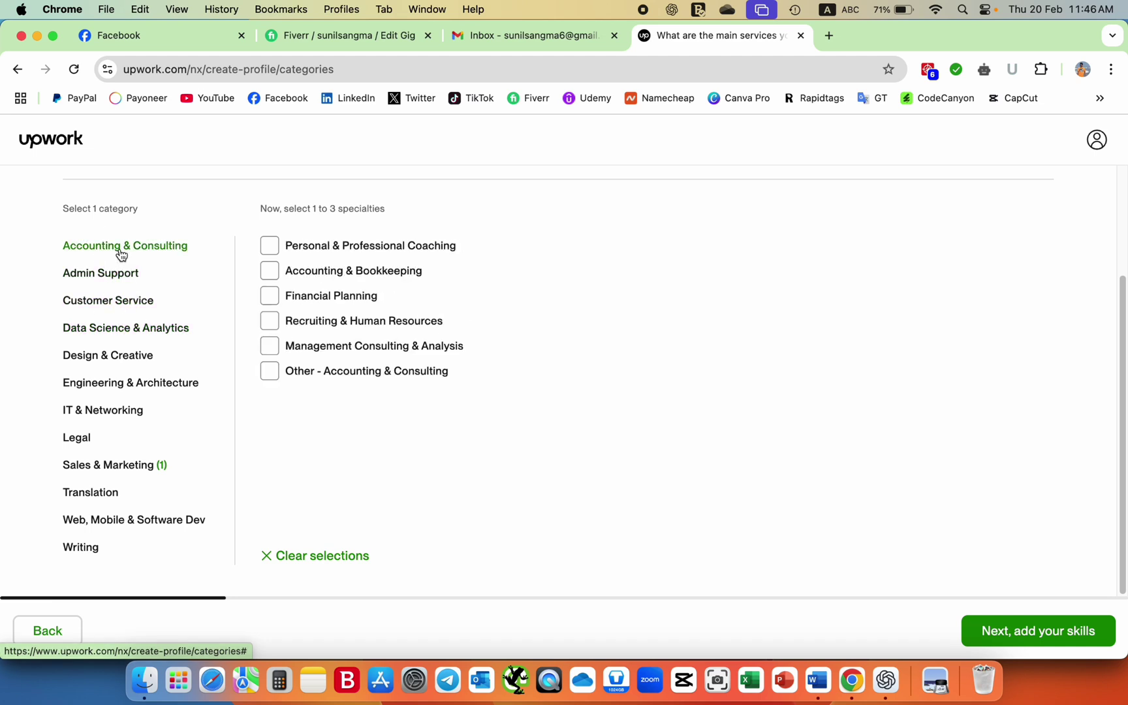
pyautogui.click(99, 416)
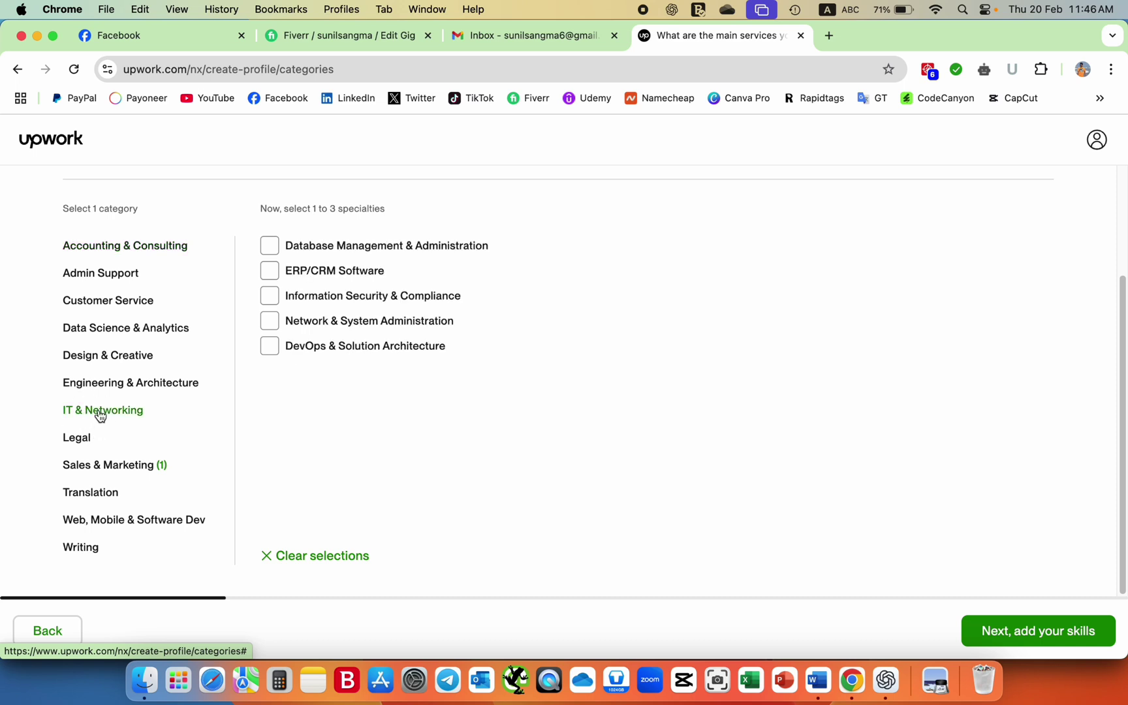
# Select and clear the Lead Generation & Telemarketing specialty under Sales & Marketing, and continue to the skills page.
pyautogui.click(116, 467)
pyautogui.click(270, 270)
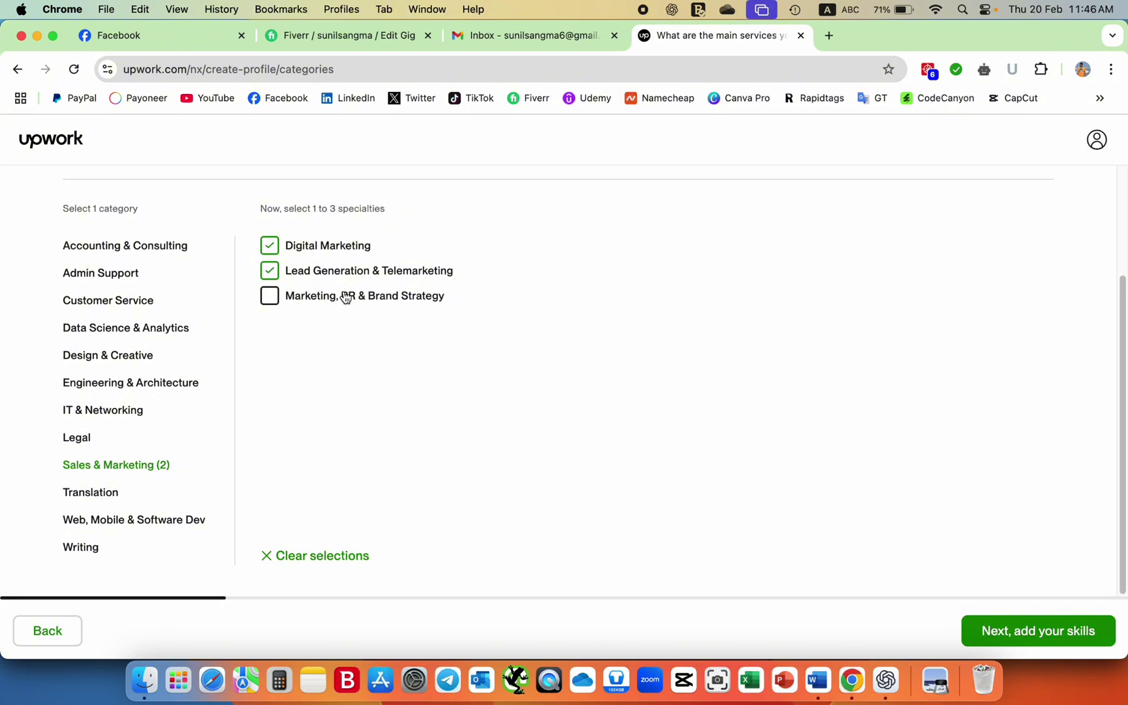
pyautogui.click(271, 273)
pyautogui.click(1022, 643)
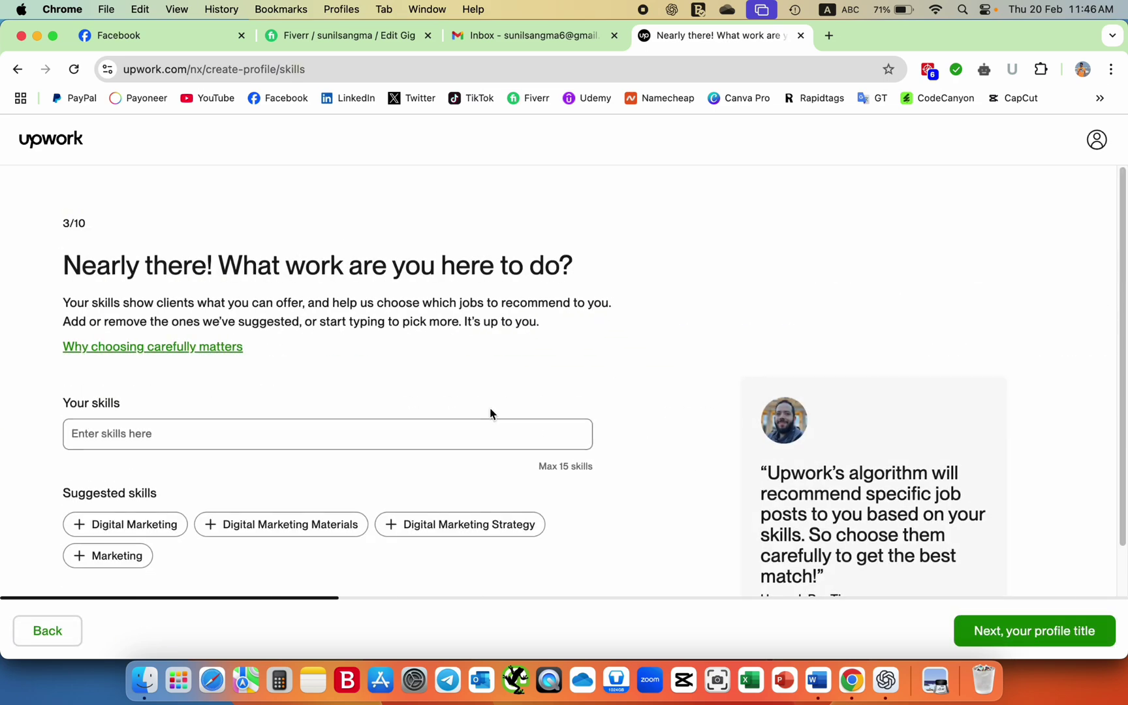
# Add the suggested Digital Marketing skill and the Search Engine Optimization skill to the profile's skills.
pyautogui.scroll(-2, 466, 413)
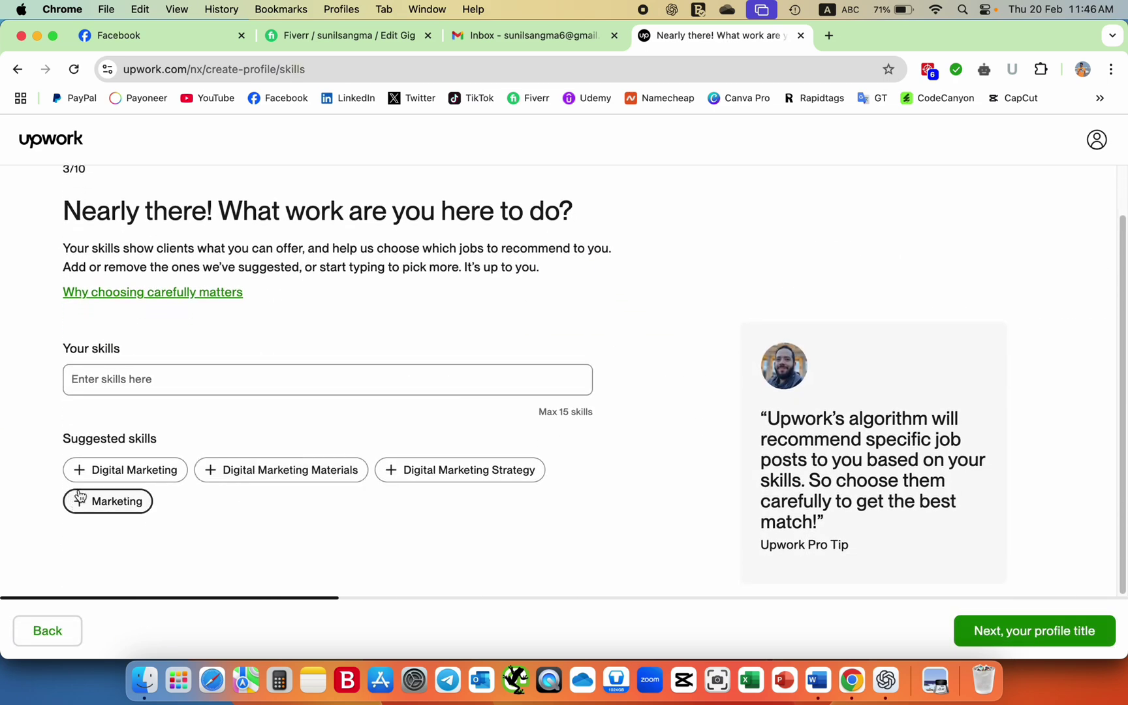
pyautogui.click(80, 479)
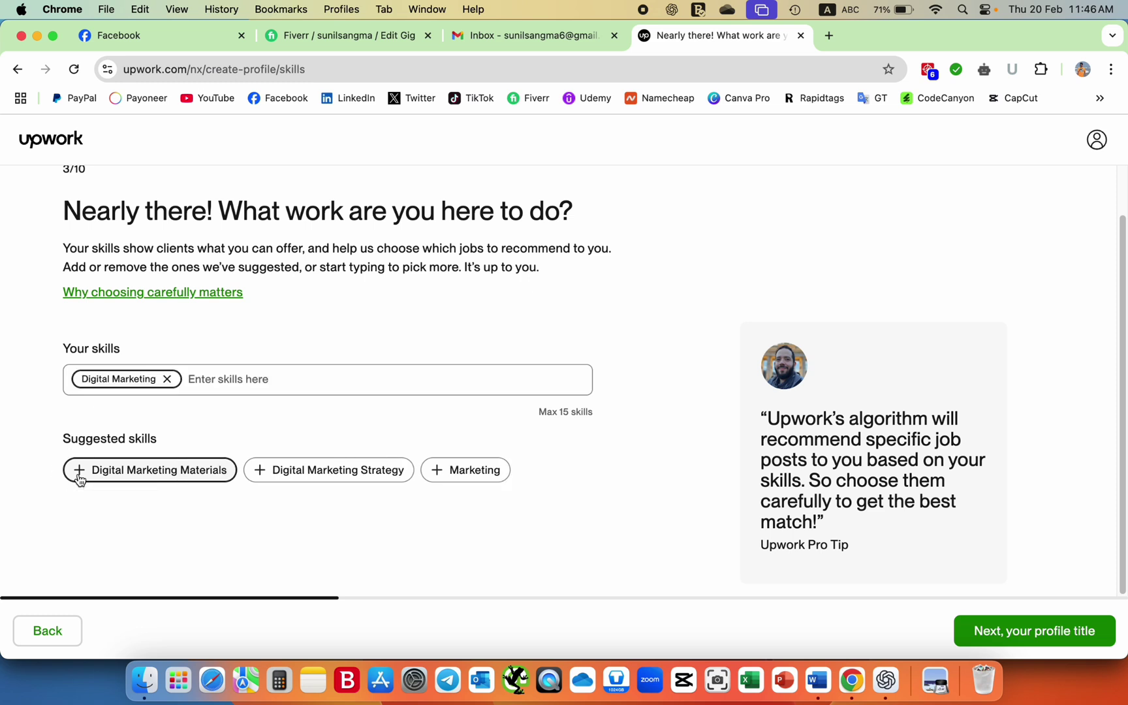
pyautogui.click(250, 380)
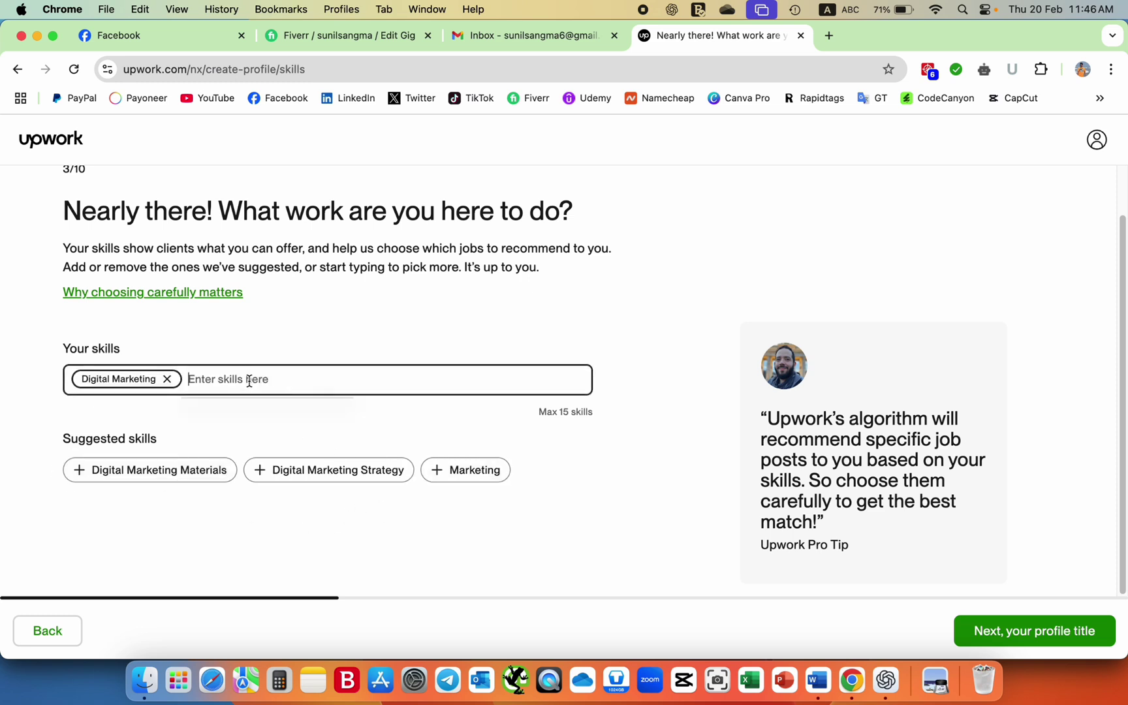
pyautogui.write('sear')
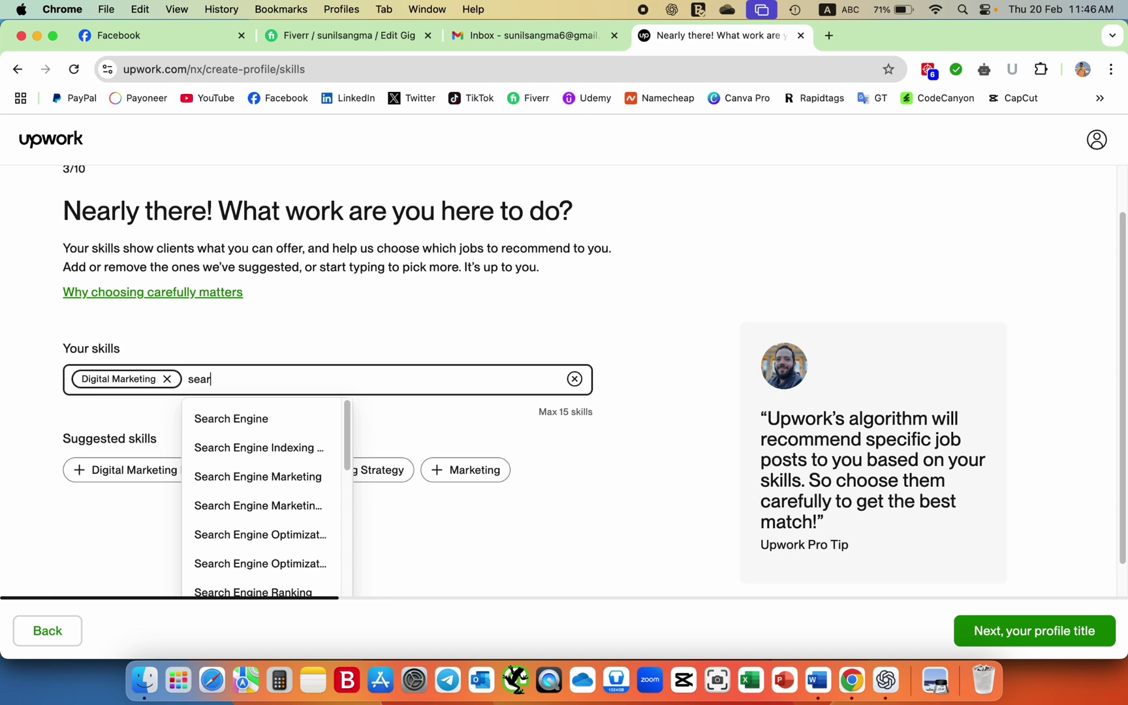
pyautogui.write('ch engin')
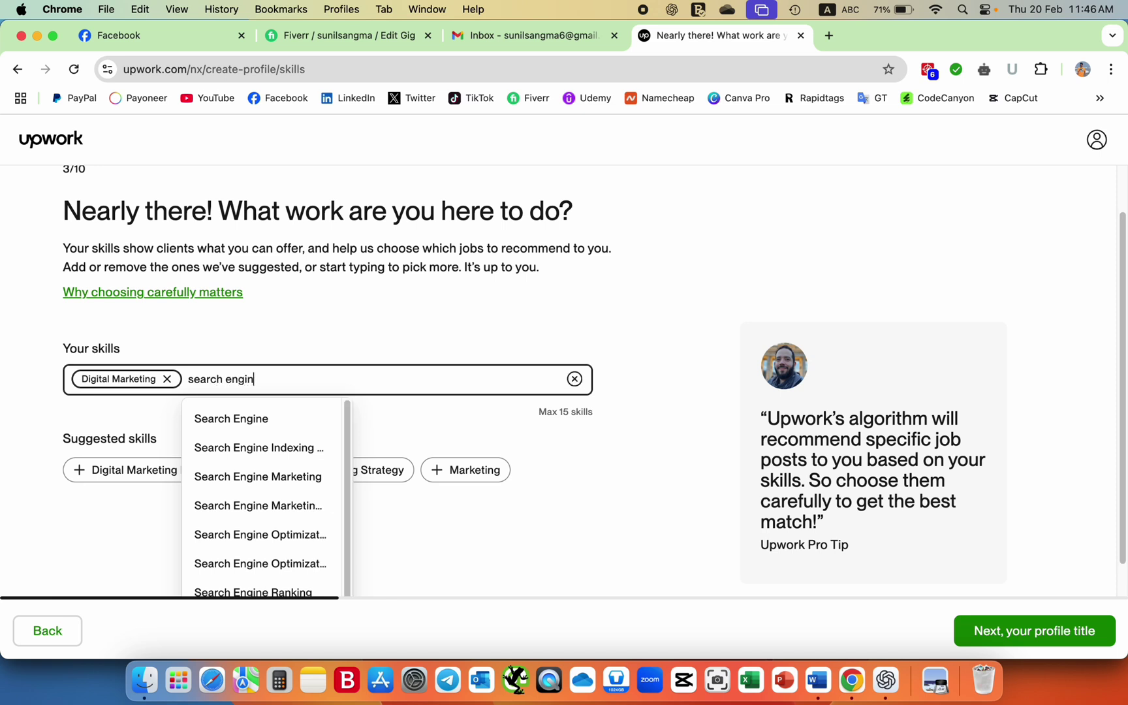
pyautogui.write('e')
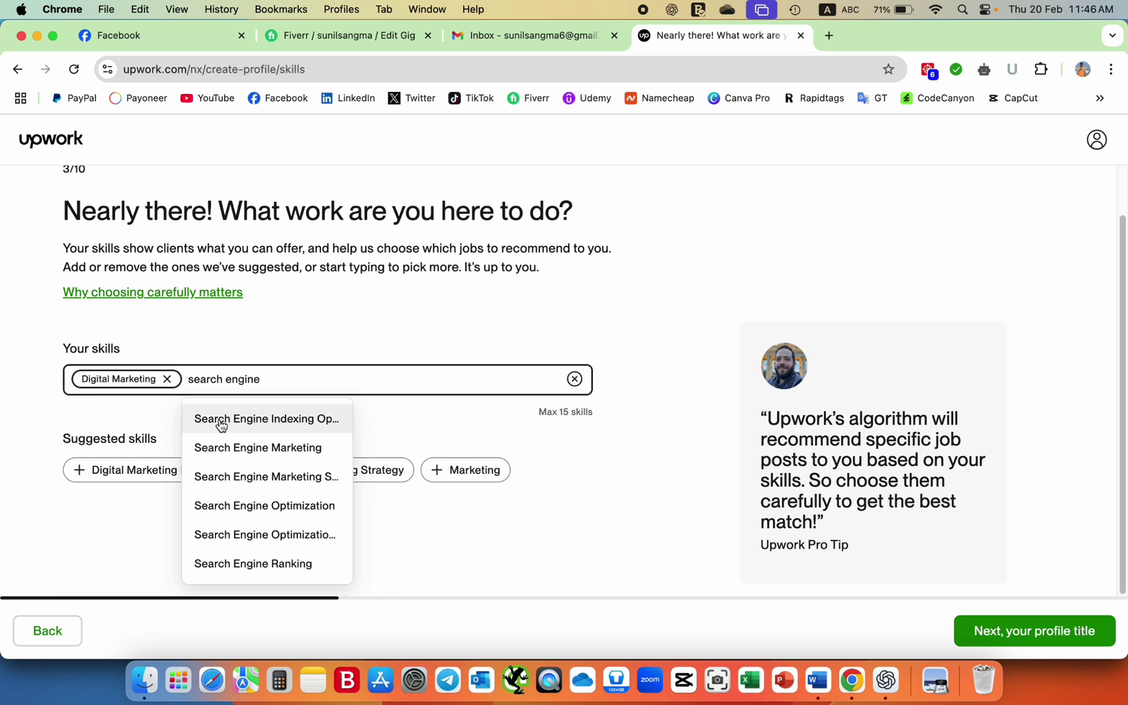
pyautogui.click(251, 516)
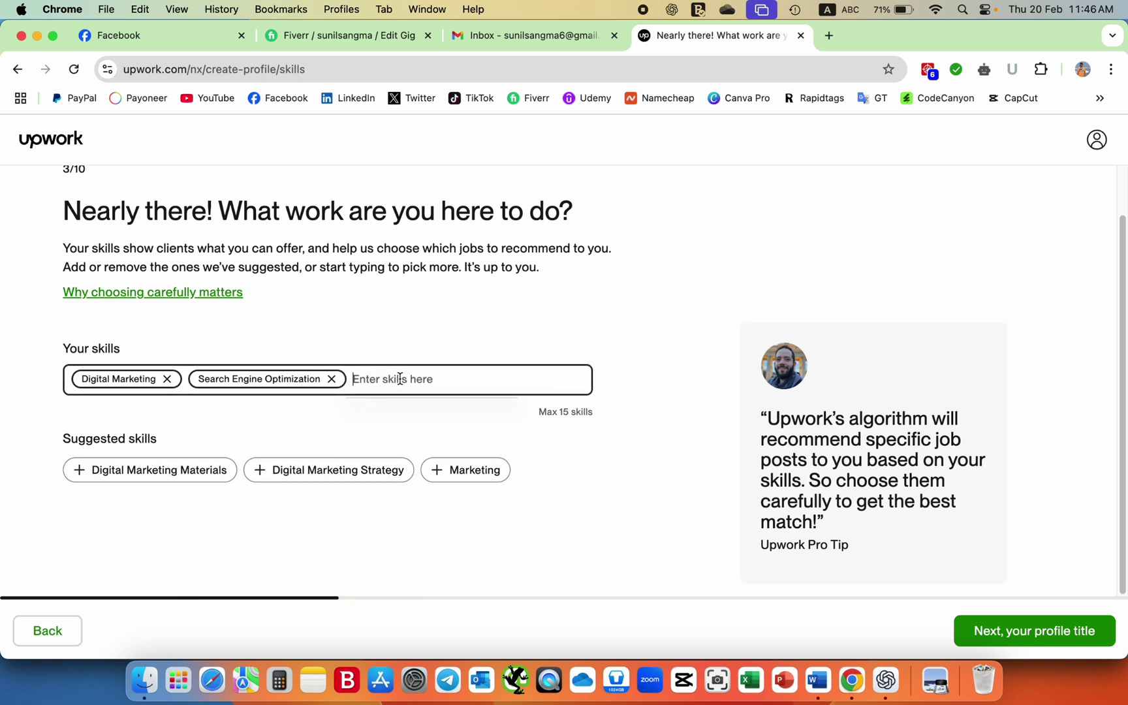
# Add the Video Editing and WordPress skills to the profile's skills.
pyautogui.write('video')
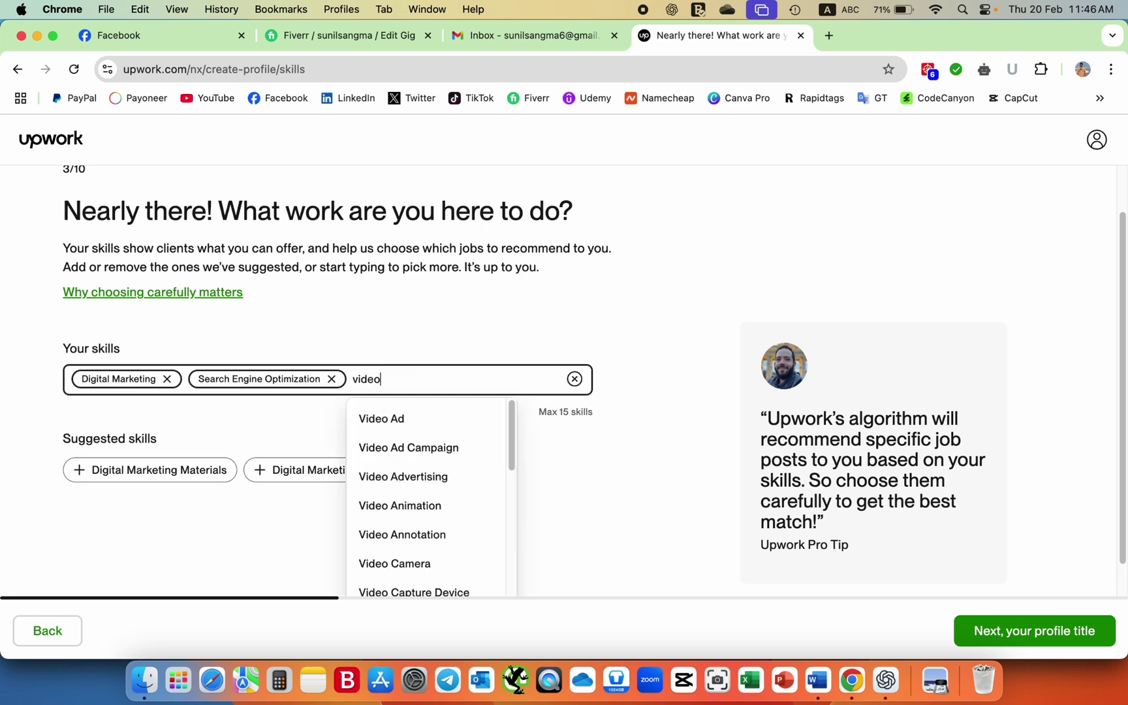
pyautogui.write(' esi')
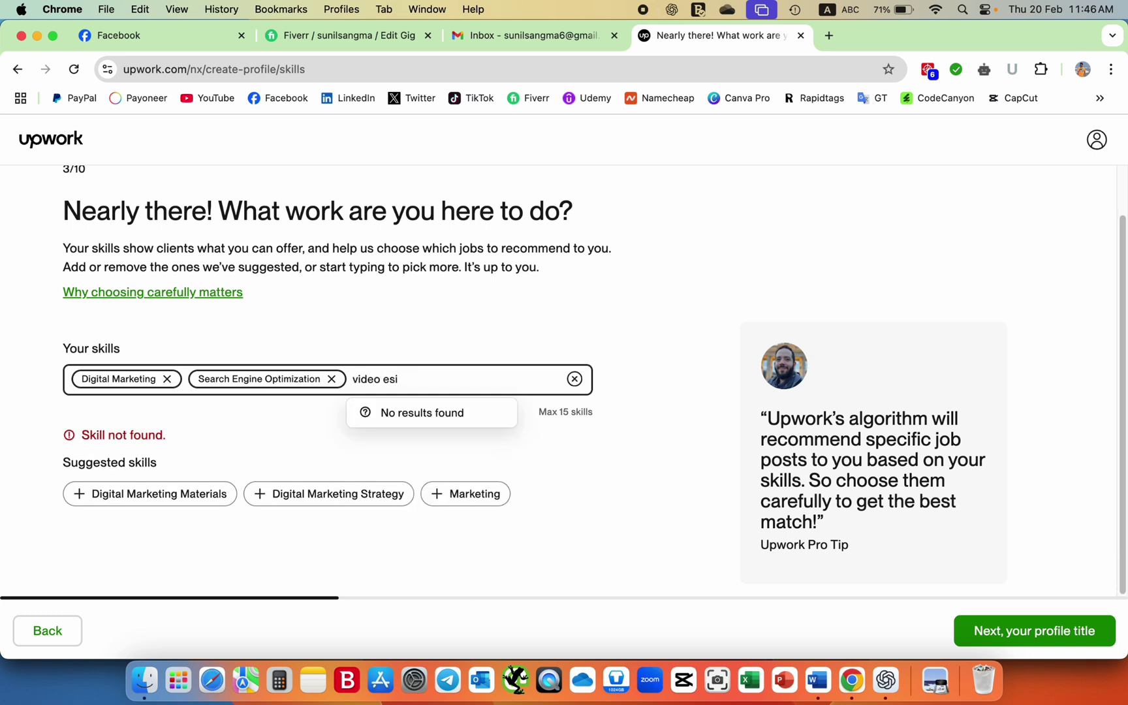
pyautogui.press('BackSpace')
pyautogui.press('BackSpace')
pyautogui.write('diting')
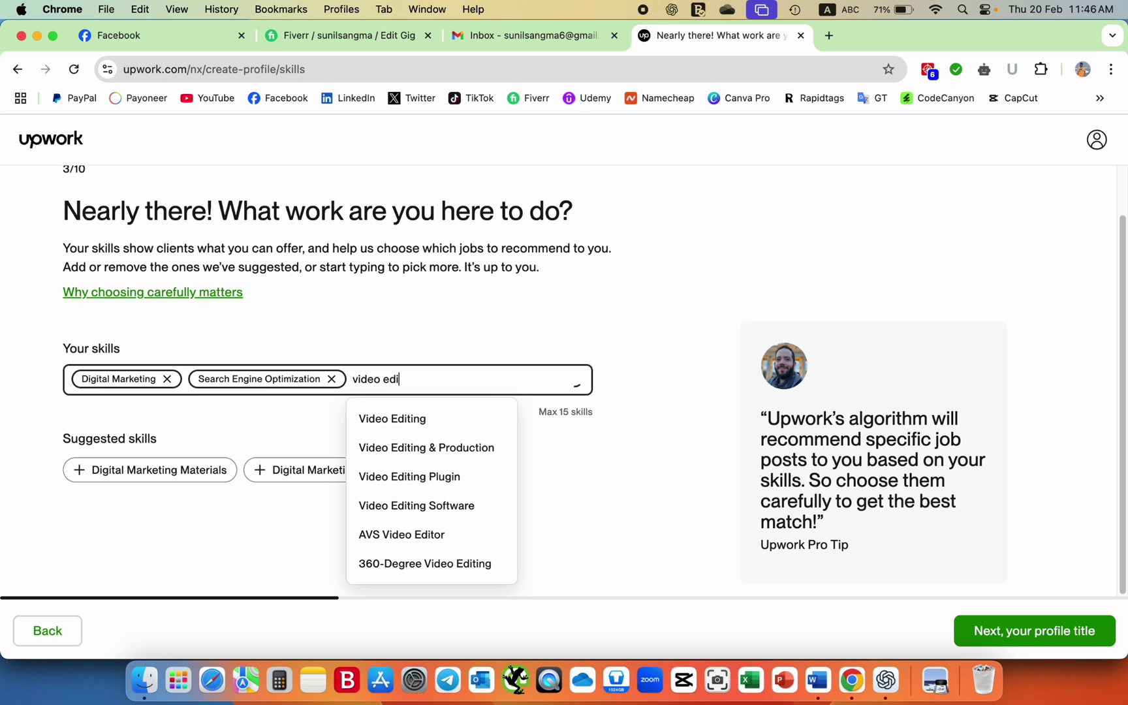
pyautogui.click(391, 420)
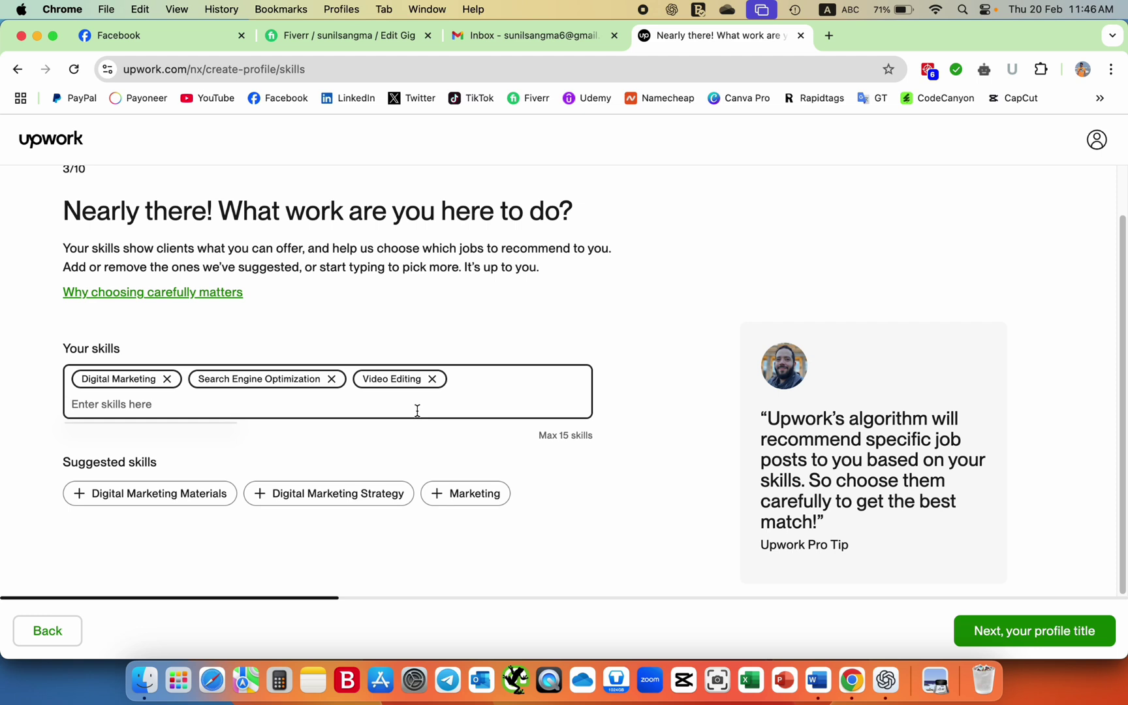
pyautogui.write('wordpre')
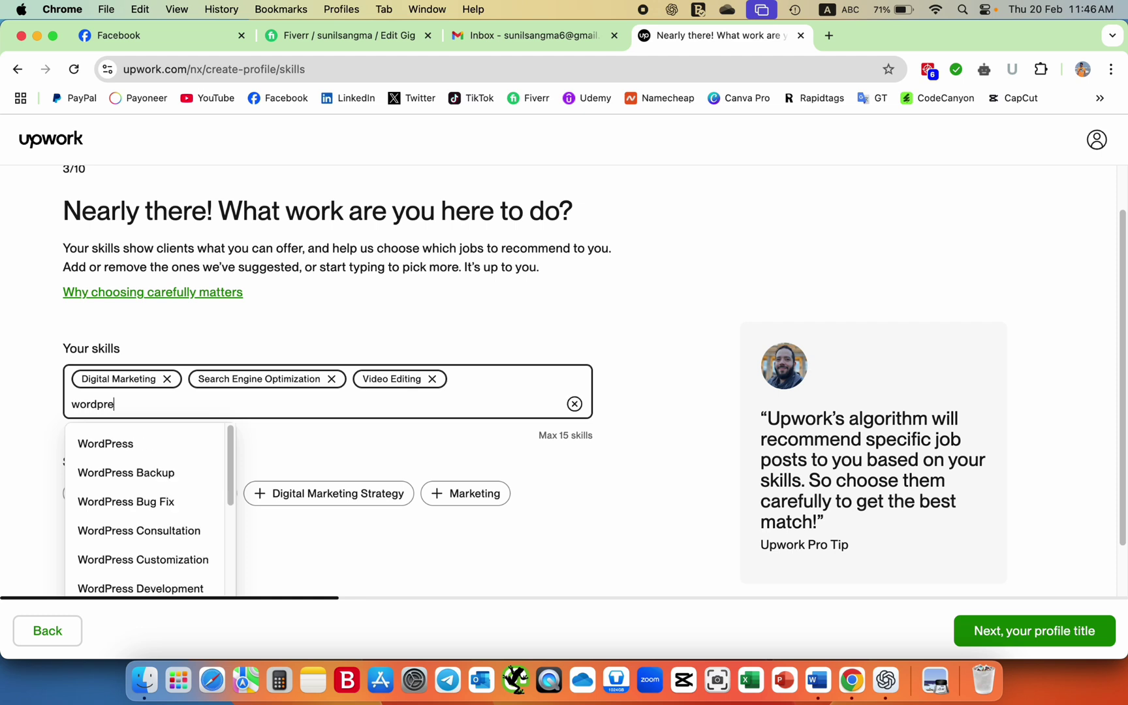
pyautogui.click(193, 444)
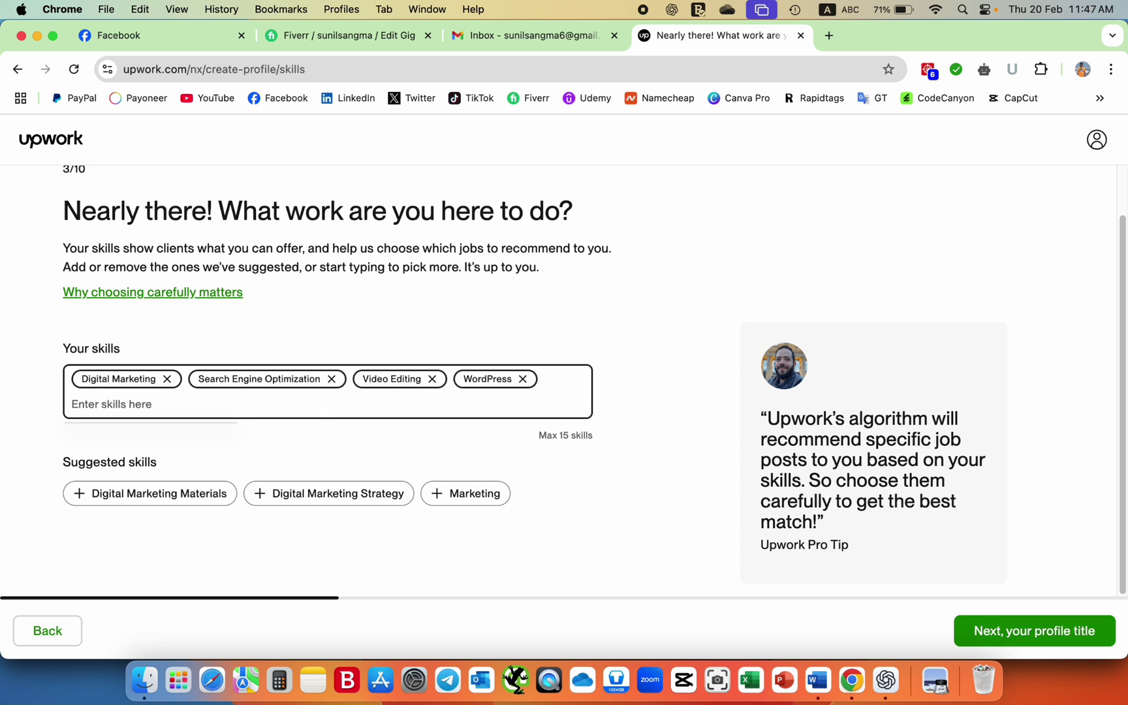
# Find the Android skills and add Android App Development to the profile's skills.
pyautogui.write('andoird')
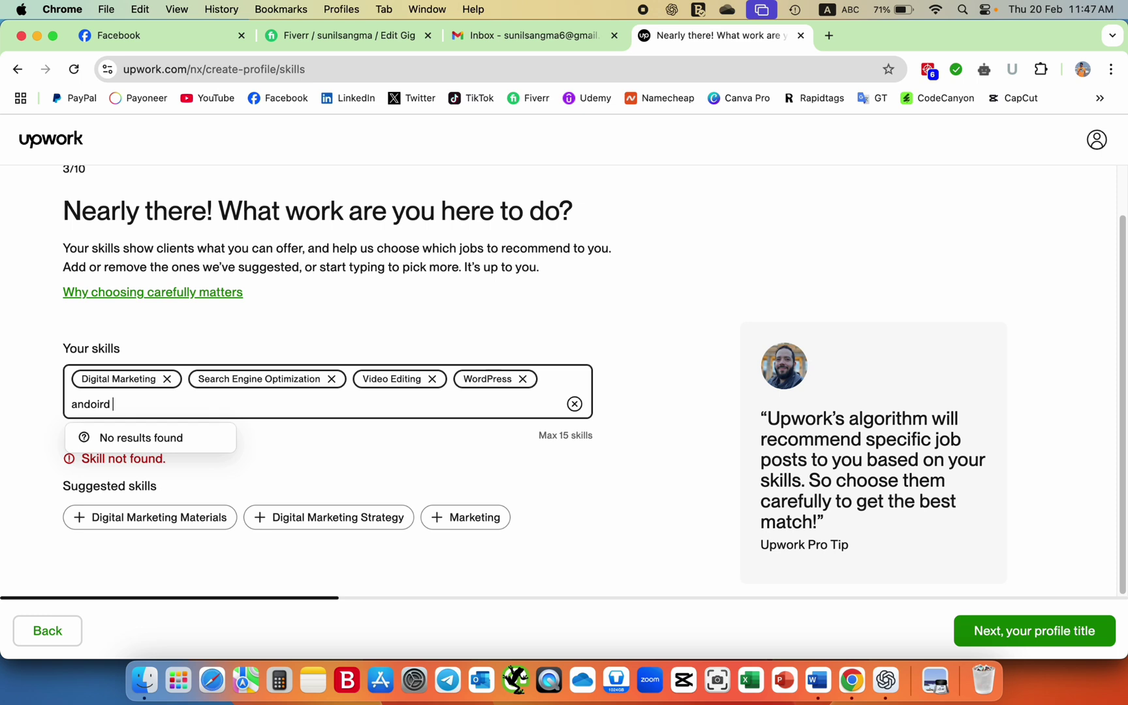
pyautogui.press('BackSpace')
pyautogui.press('BackSpace')
pyautogui.press('BackSpace')
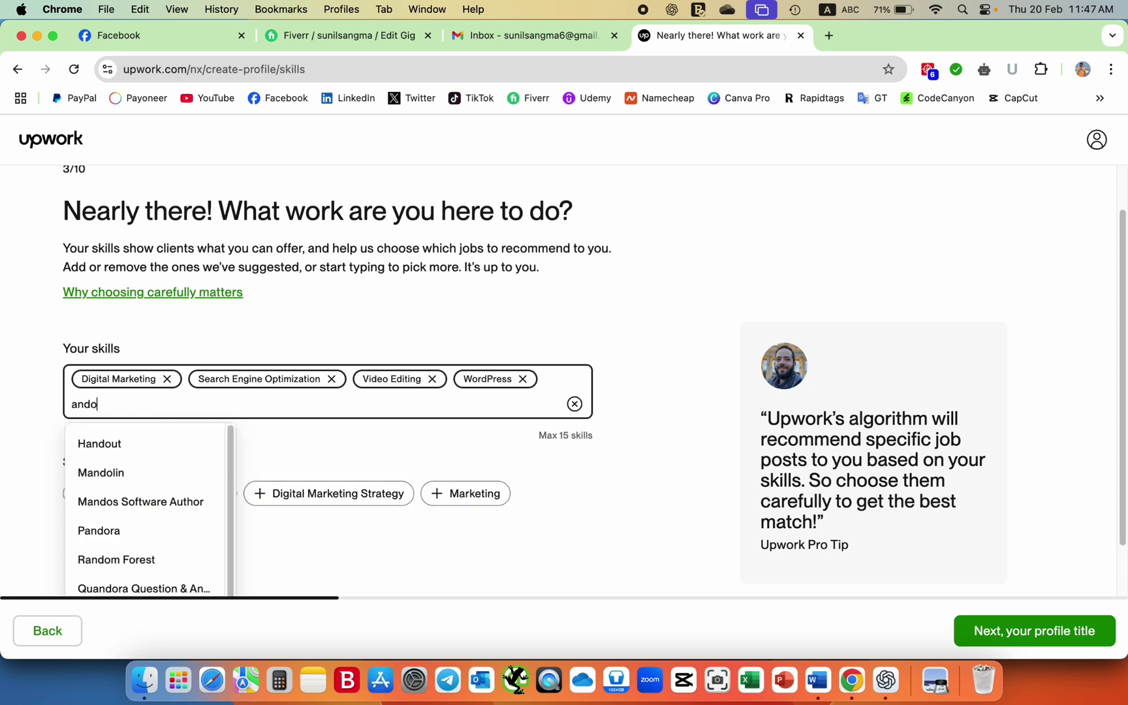
pyautogui.press('BackSpace')
pyautogui.write('roid')
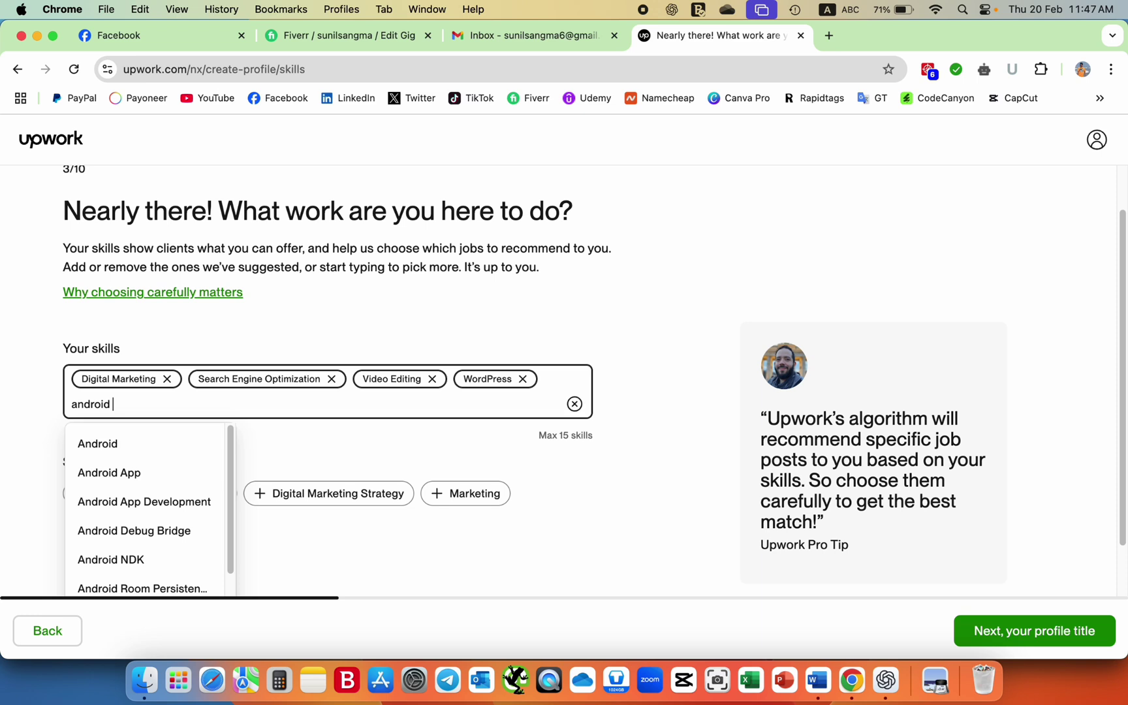
pyautogui.scroll(-1, 133, 453)
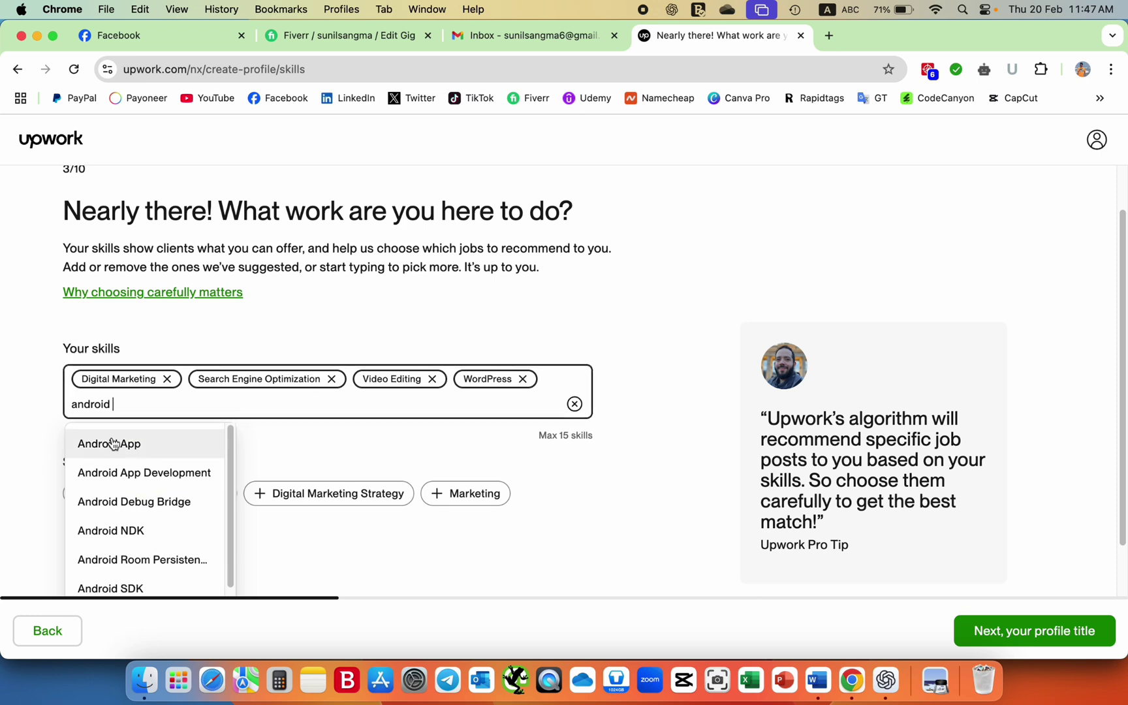
pyautogui.click(143, 483)
# Add the YouTube Channel Intro and YouTube SEO skills to the profile's skills.
pyautogui.click(277, 403)
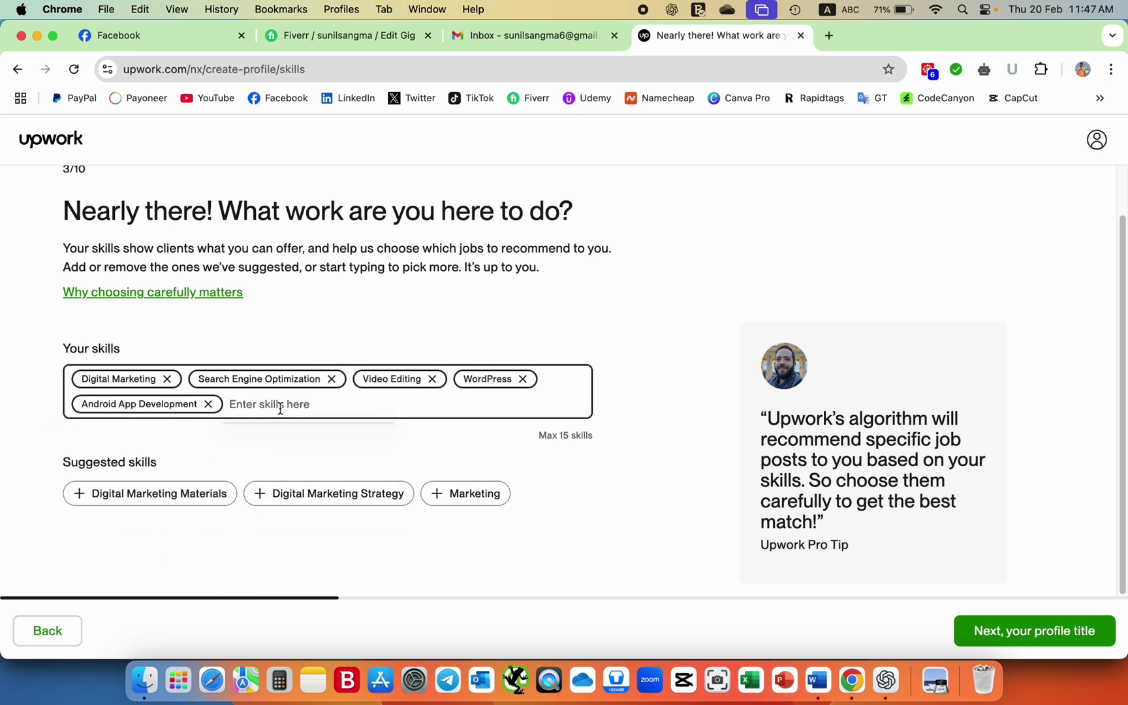
pyautogui.write('youtube')
pyautogui.scroll(-1, 307, 490)
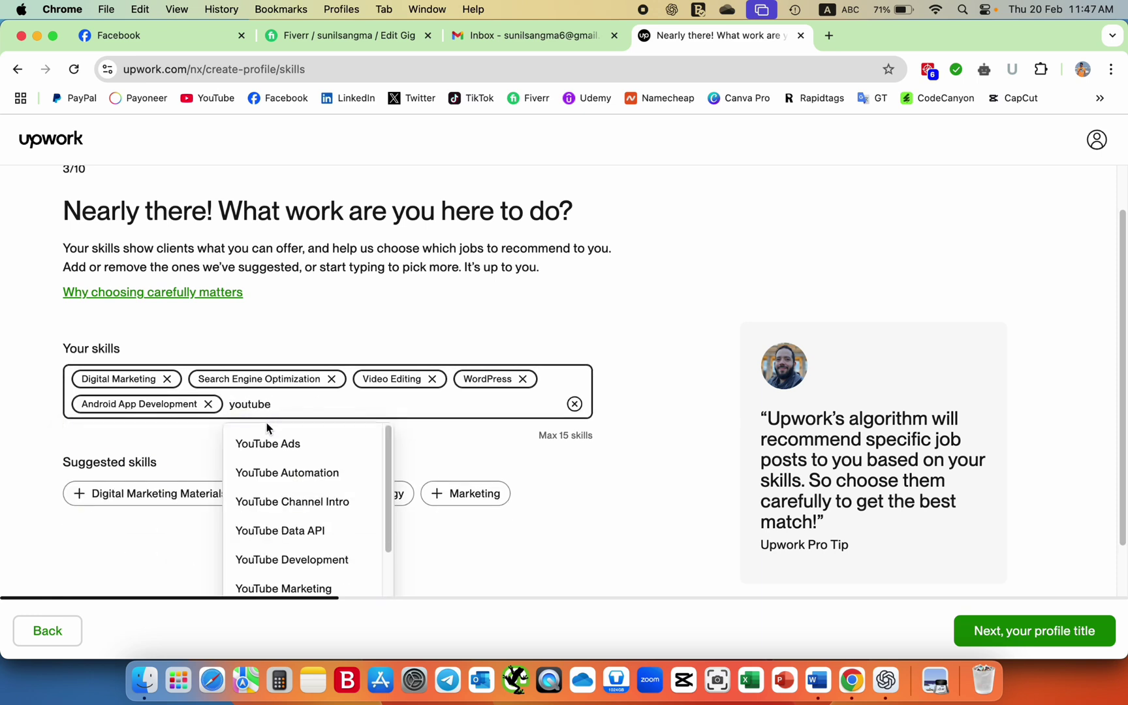
pyautogui.click(308, 505)
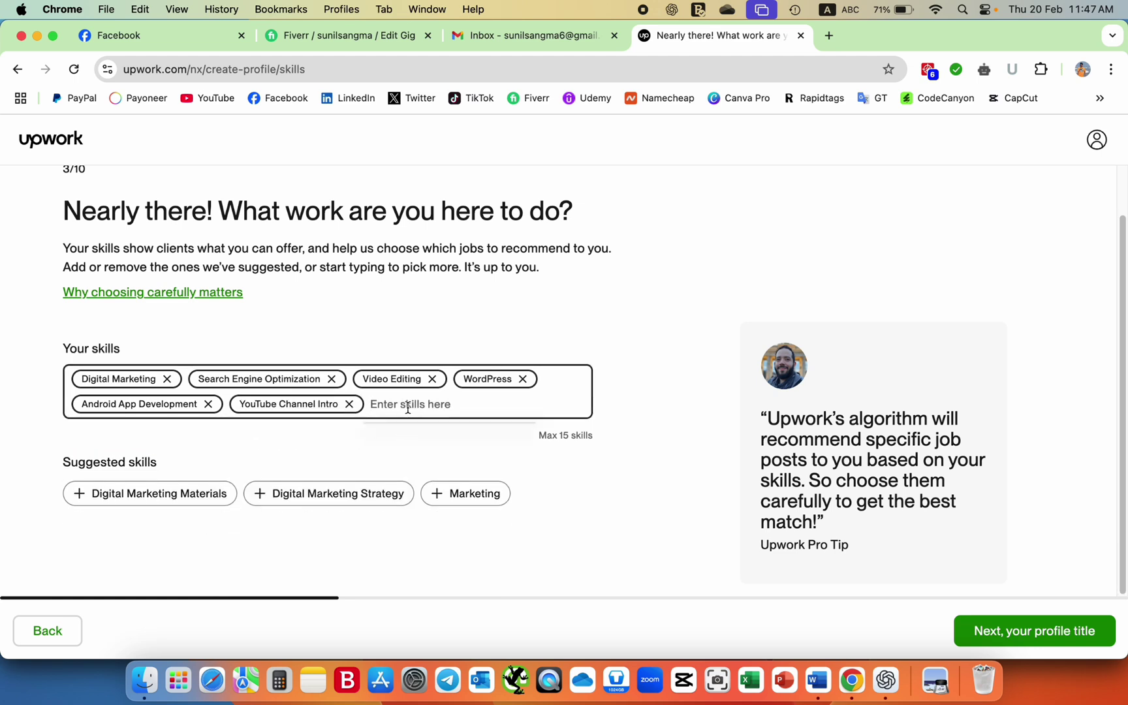
pyautogui.write('youtube')
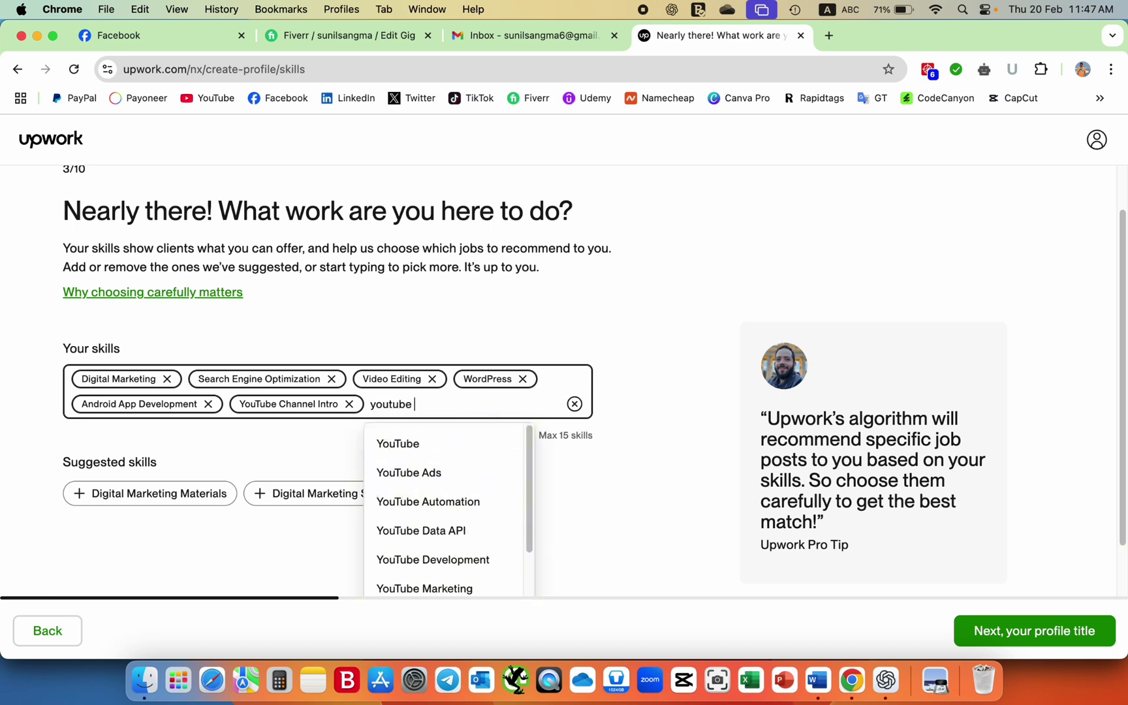
pyautogui.scroll(-5, 437, 496)
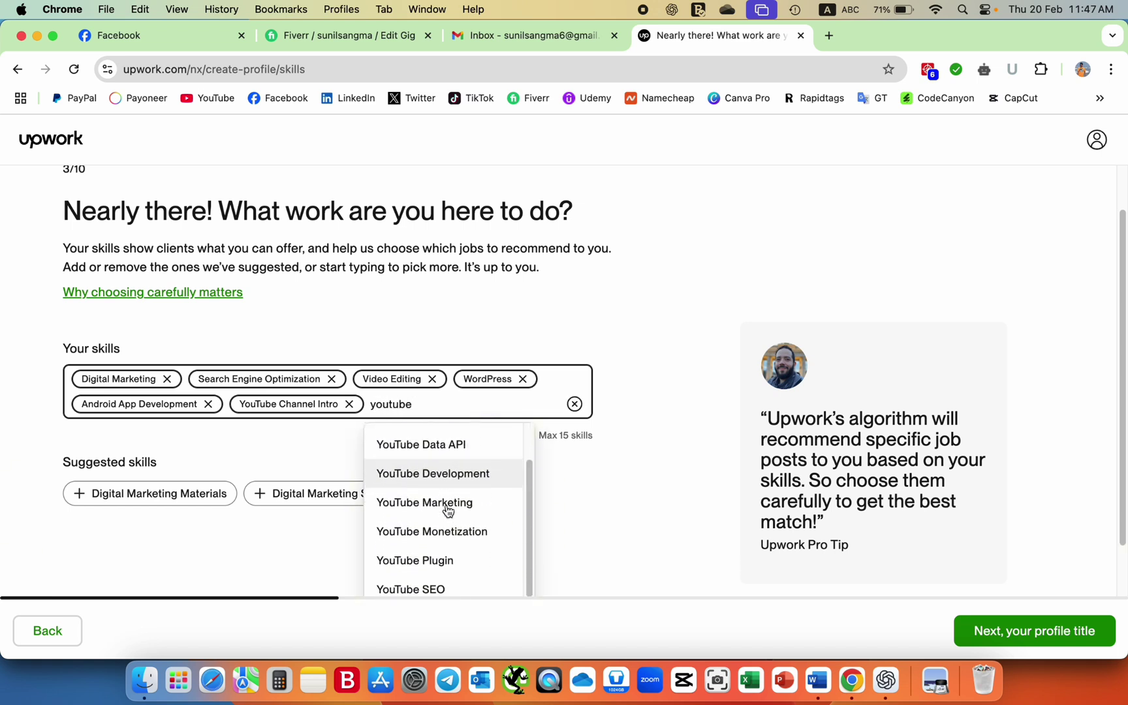
pyautogui.scroll(-3, 448, 511)
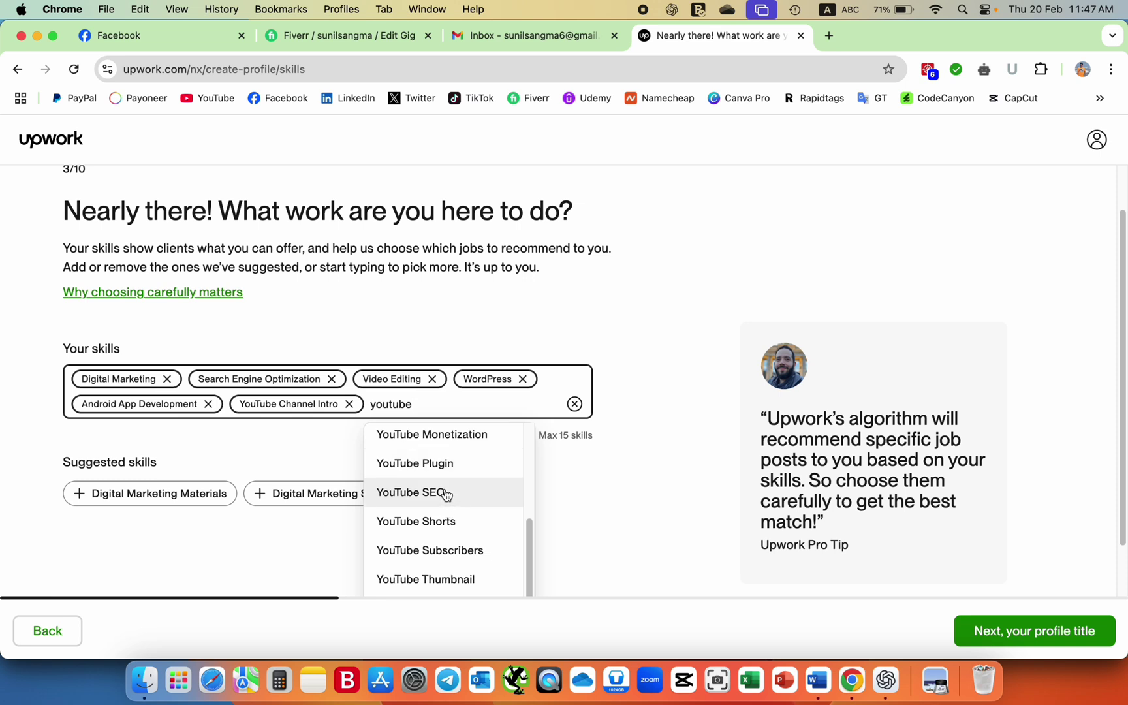
pyautogui.click(446, 493)
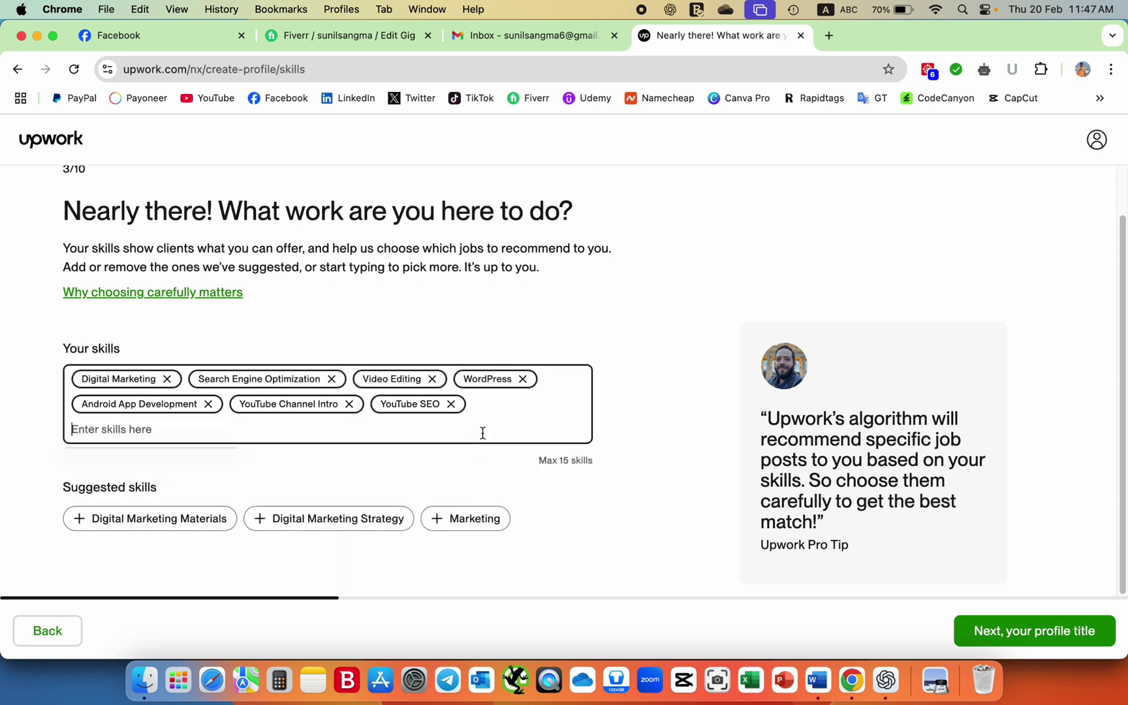
# Find the Local SEO skill and add it to the profile's skills.
pyautogui.write('local ')
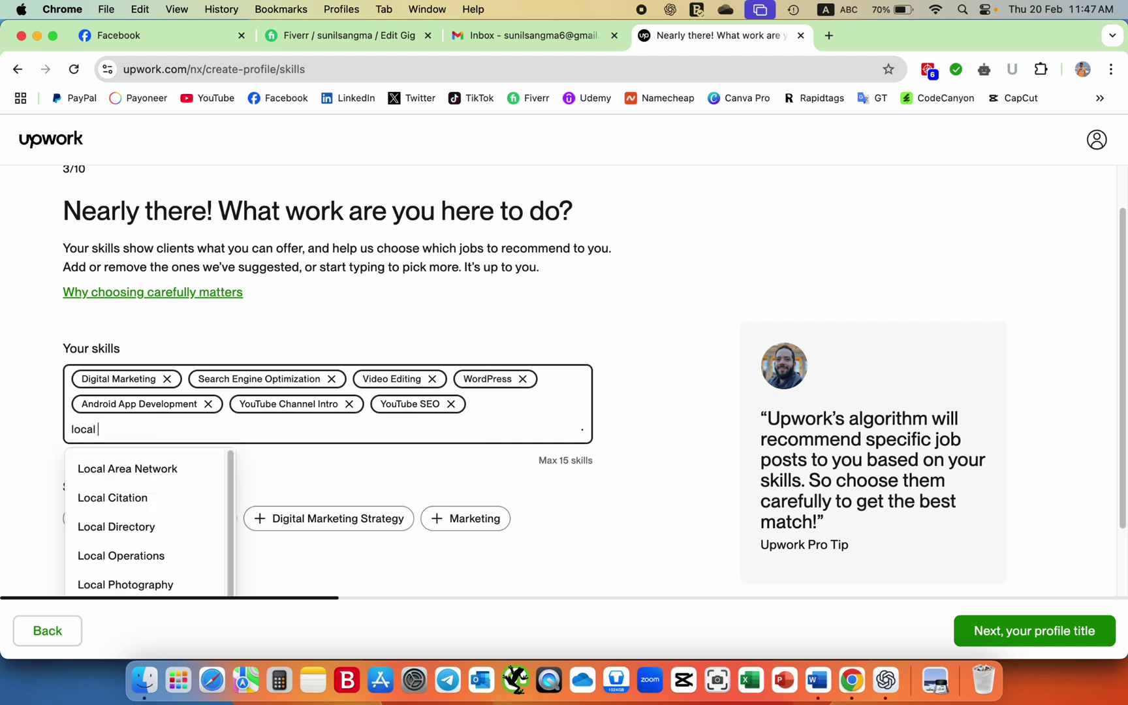
pyautogui.write('seo')
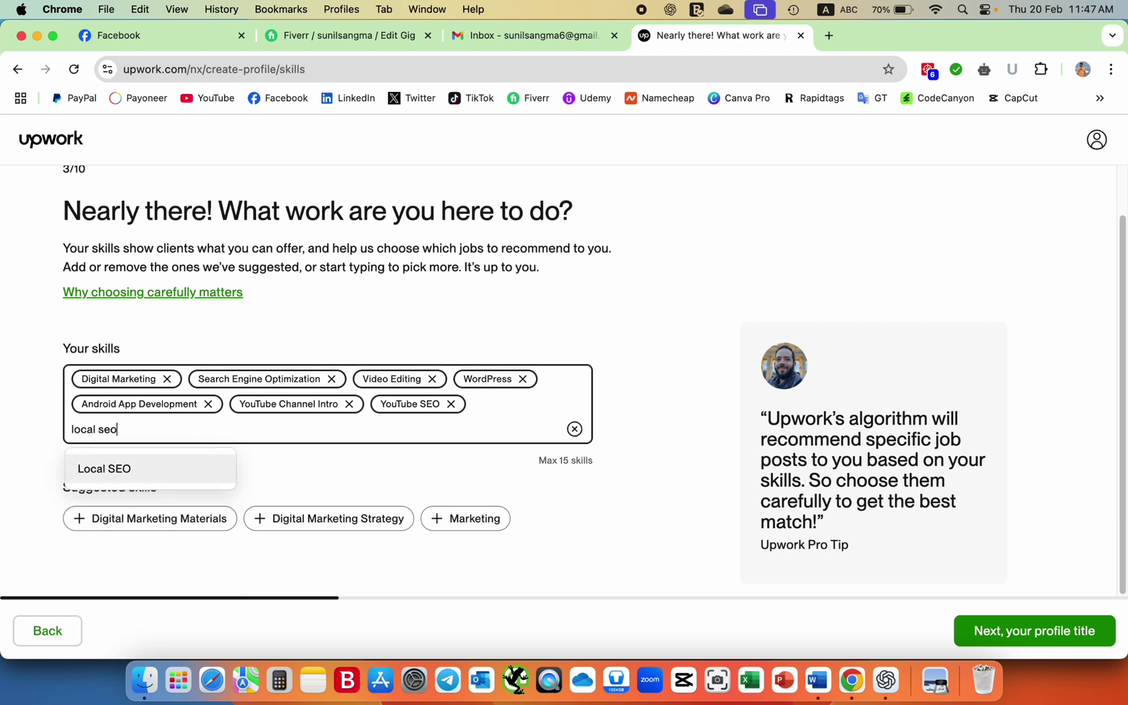
pyautogui.click(215, 467)
# Search the skills for "on page seo", correct the search to "on-page" and add On-Page SEO to the profile's skills.
pyautogui.write('on pag')
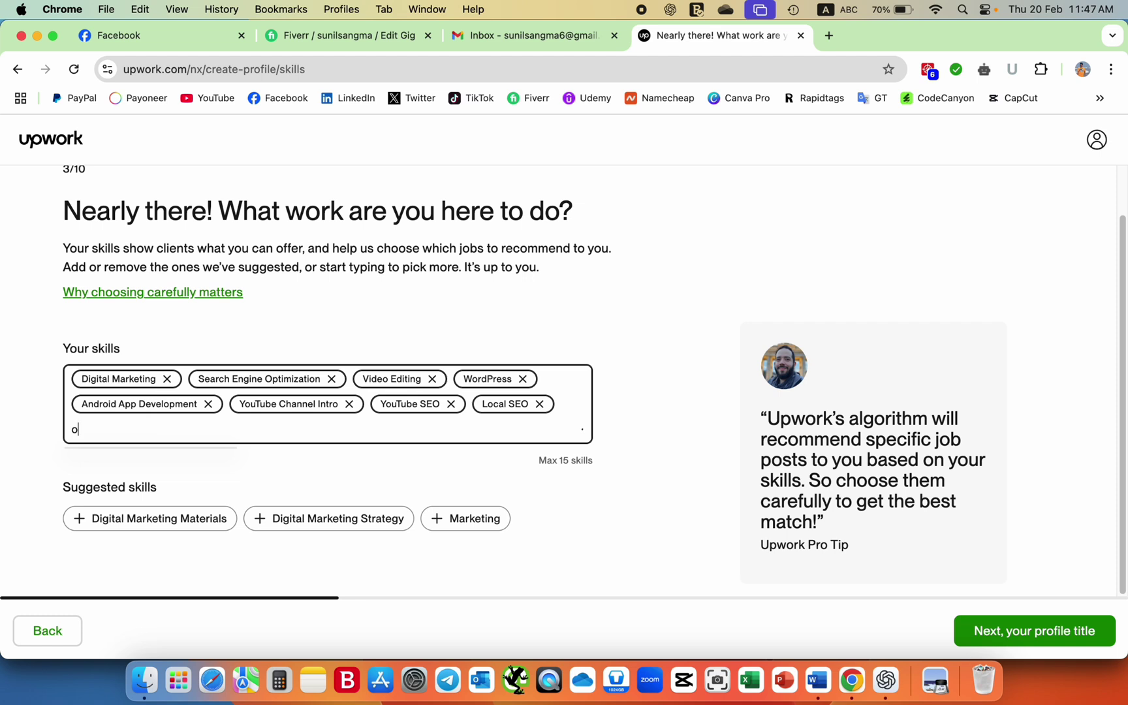
pyautogui.write('e')
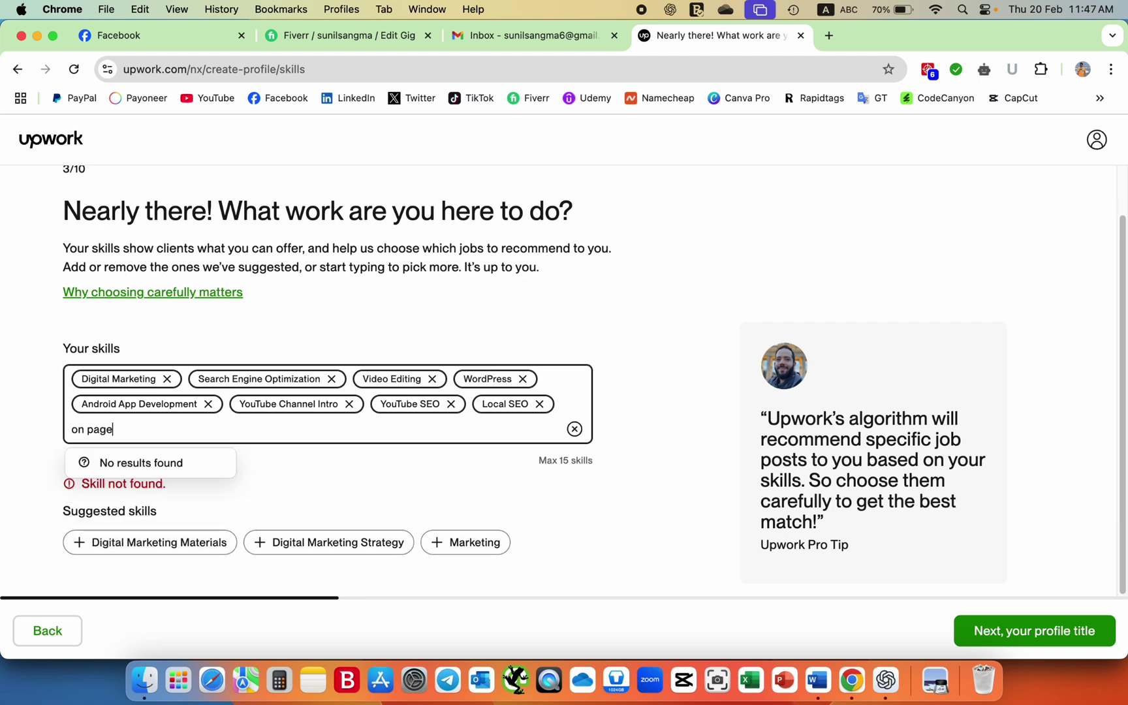
pyautogui.write(' seo')
pyautogui.press('BackSpace')
pyautogui.press('BackSpace')
pyautogui.press('BackSpace')
pyautogui.press('BackSpace')
pyautogui.press('BackSpace')
pyautogui.press('BackSpace')
pyautogui.press('BackSpace')
pyautogui.press('BackSpace')
pyautogui.press('BackSpace')
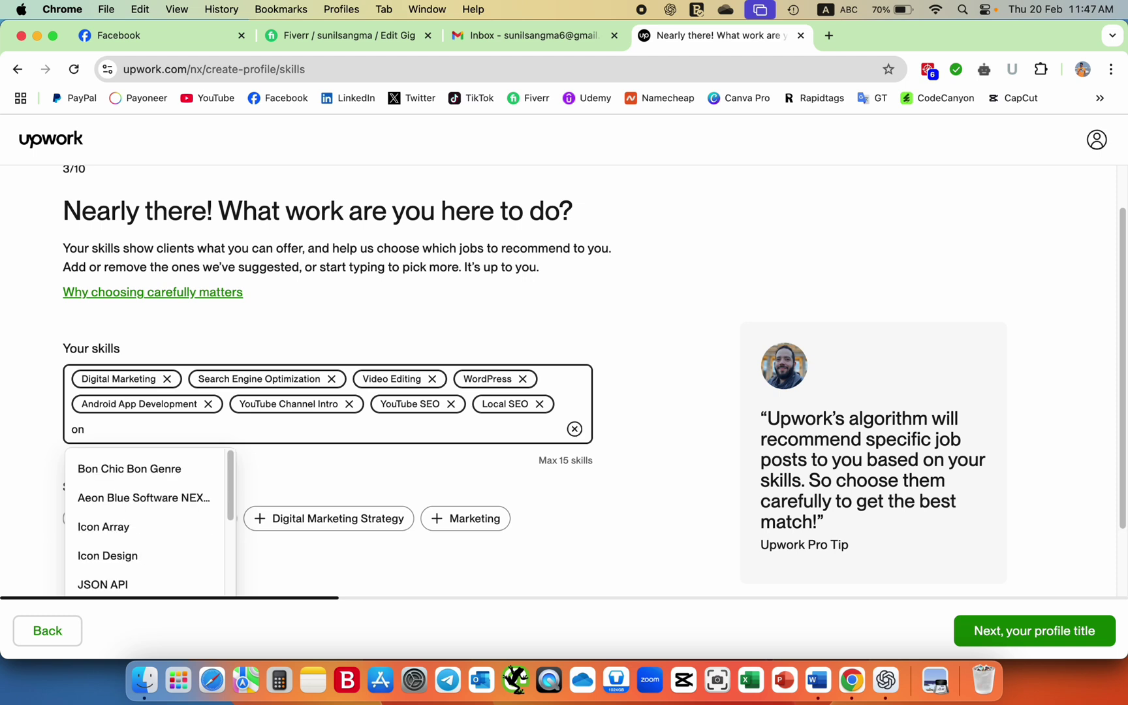
pyautogui.write('-page')
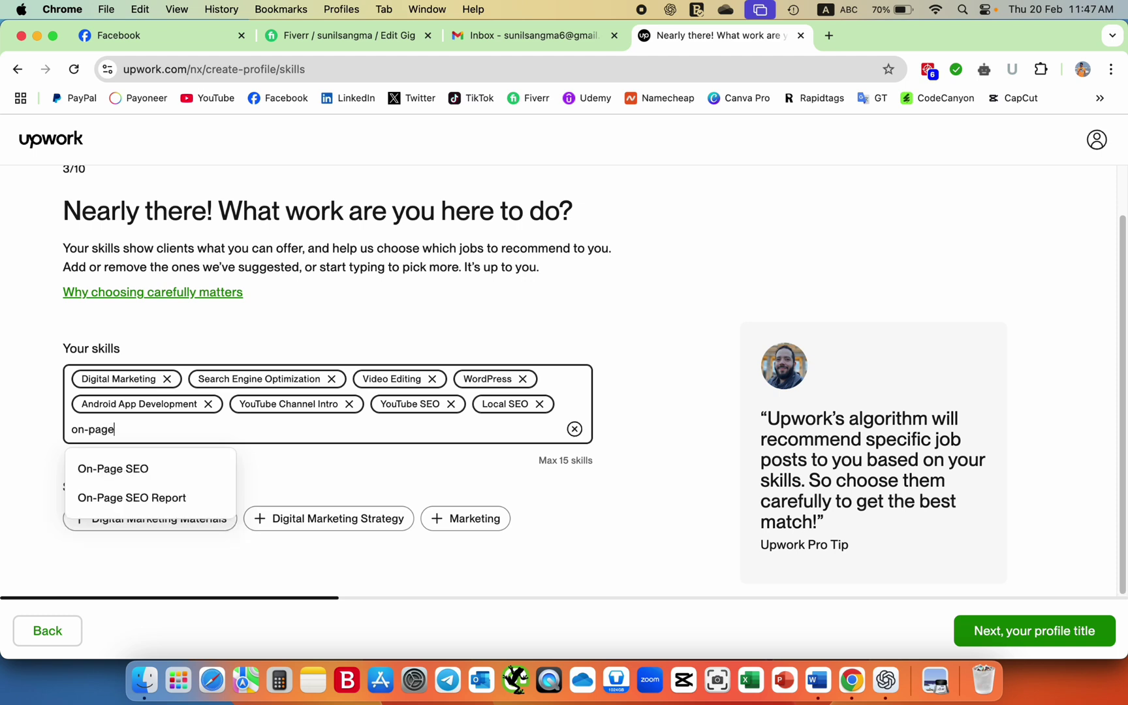
pyautogui.click(117, 472)
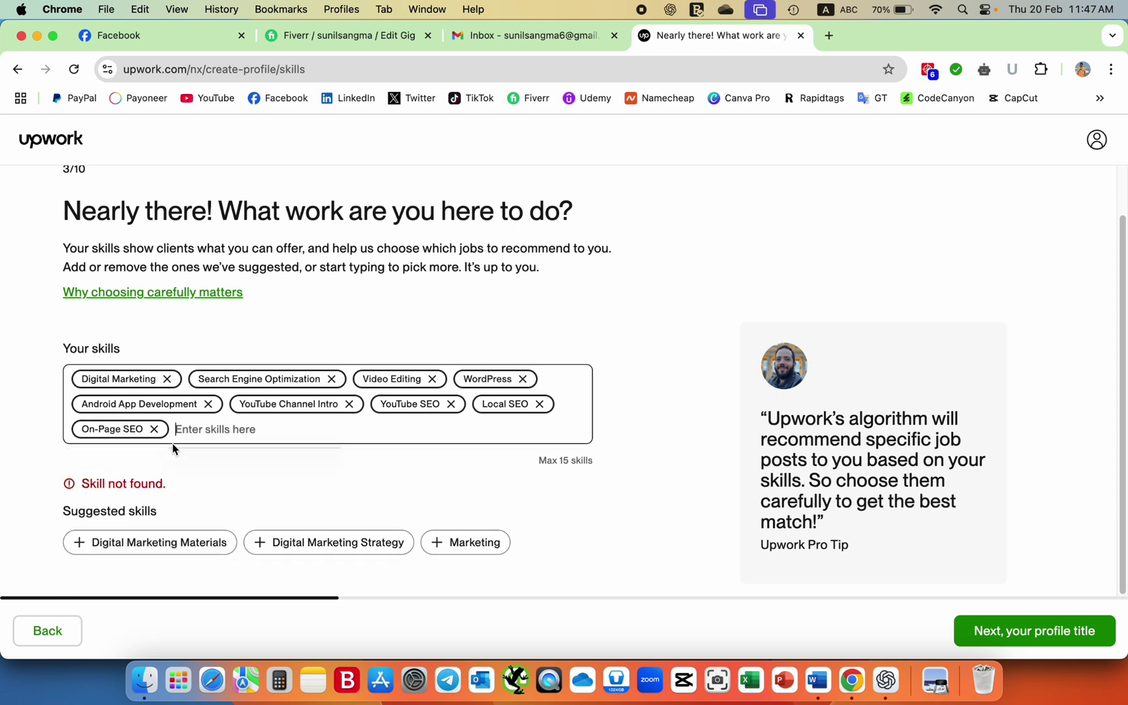
# Add the Off-Page SEO skill to the profile's skills and continue to the profile title page.
pyautogui.write('off-page')
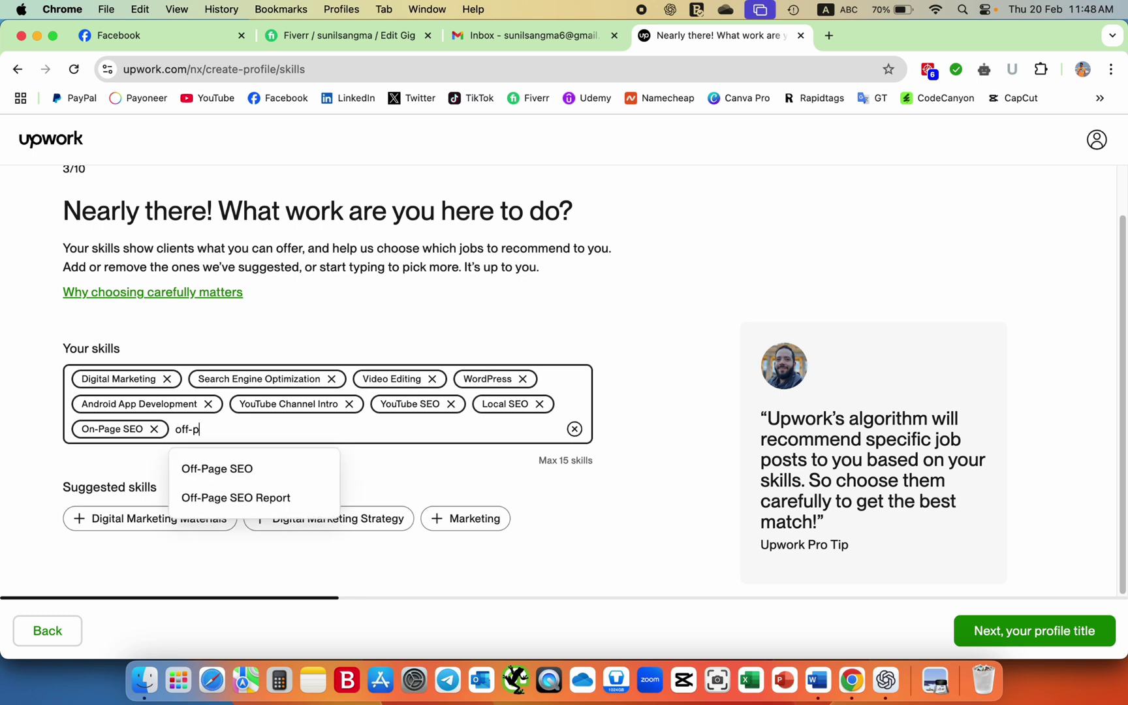
pyautogui.click(194, 476)
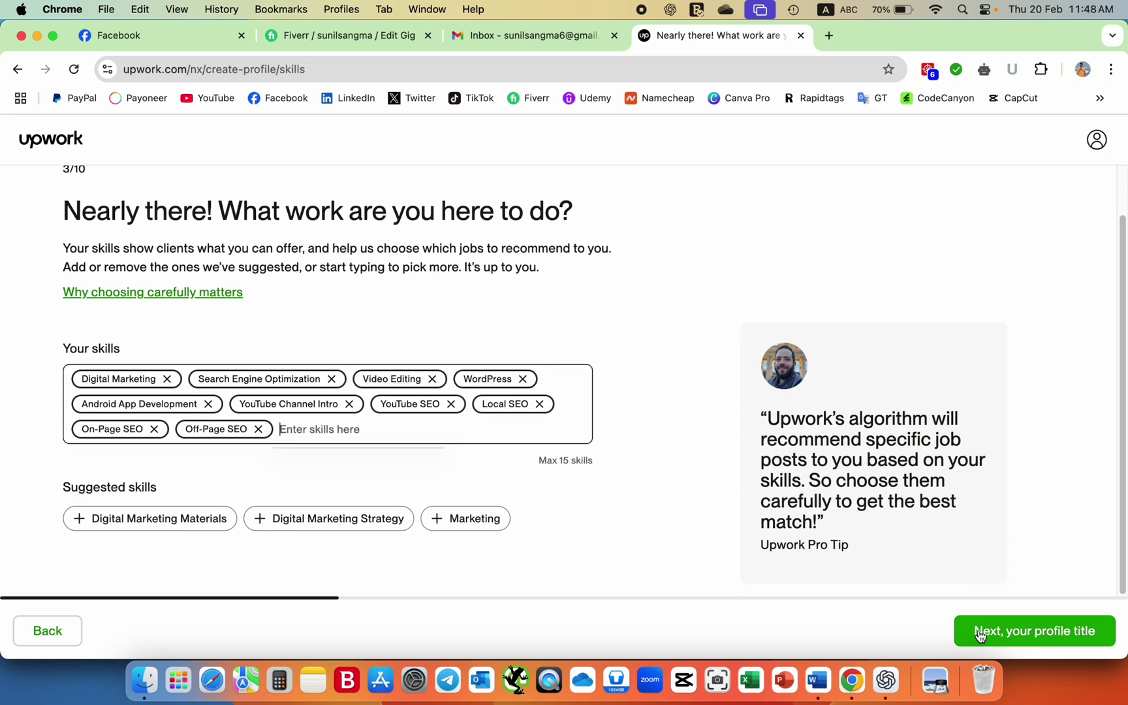
pyautogui.click(980, 632)
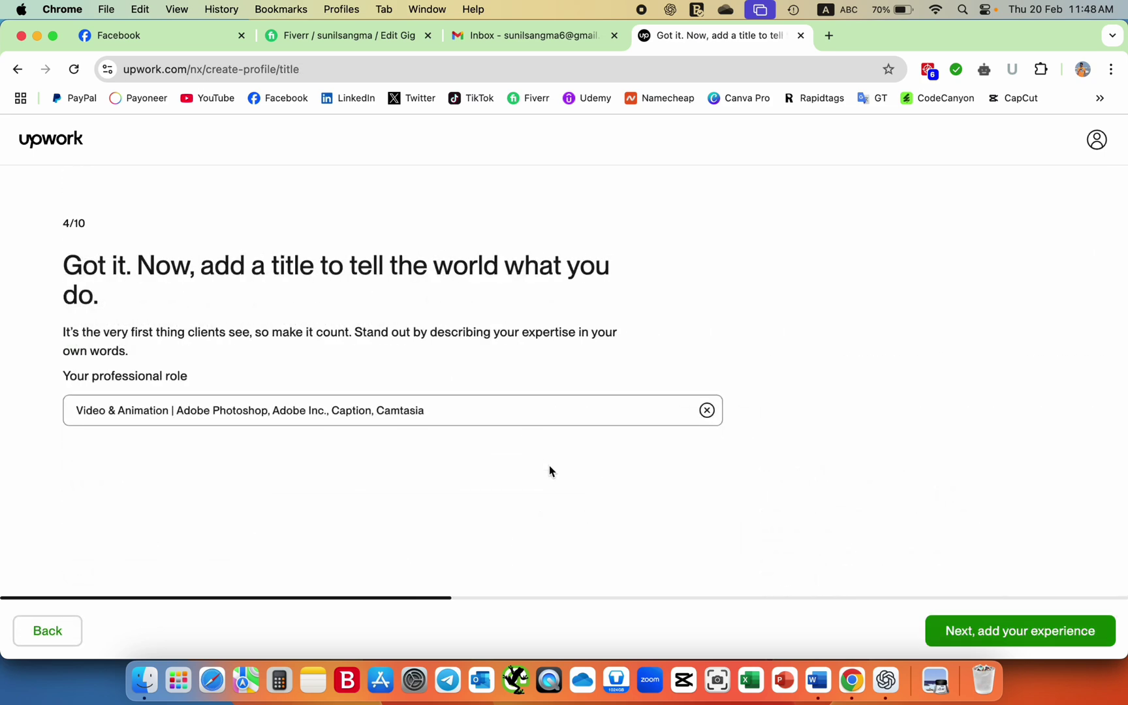
# Reduce the suggested professional role text to "SEO |" by removing the listed software names.
pyautogui.click(382, 417)
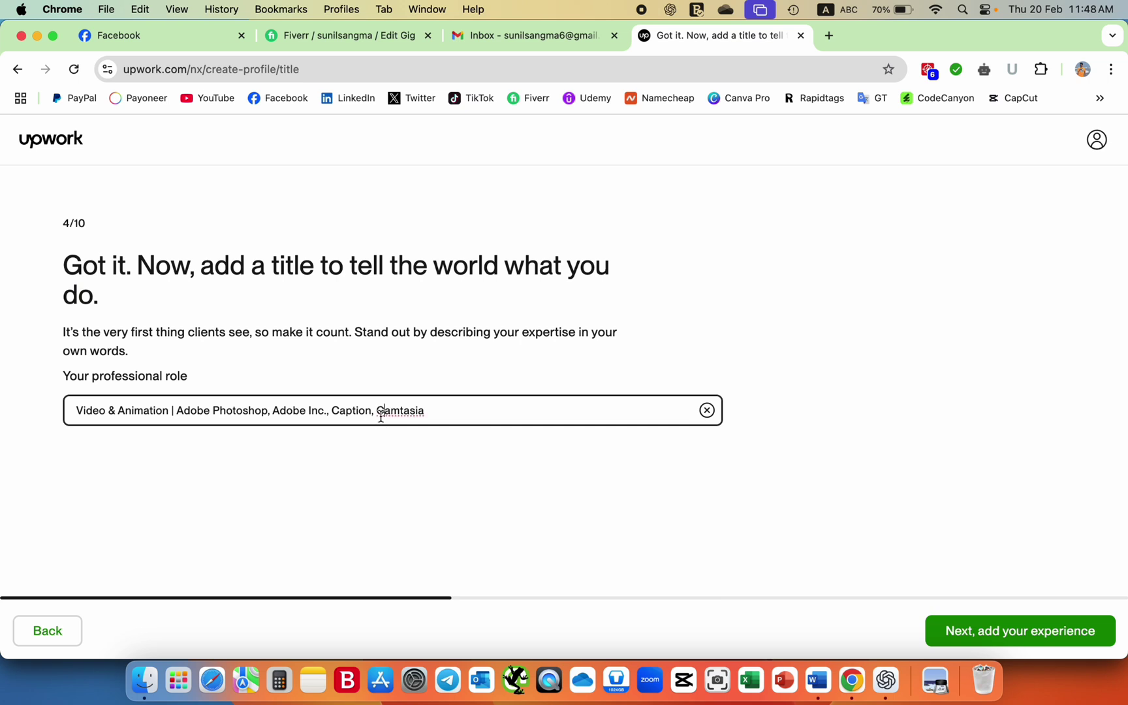
pyautogui.click(467, 419)
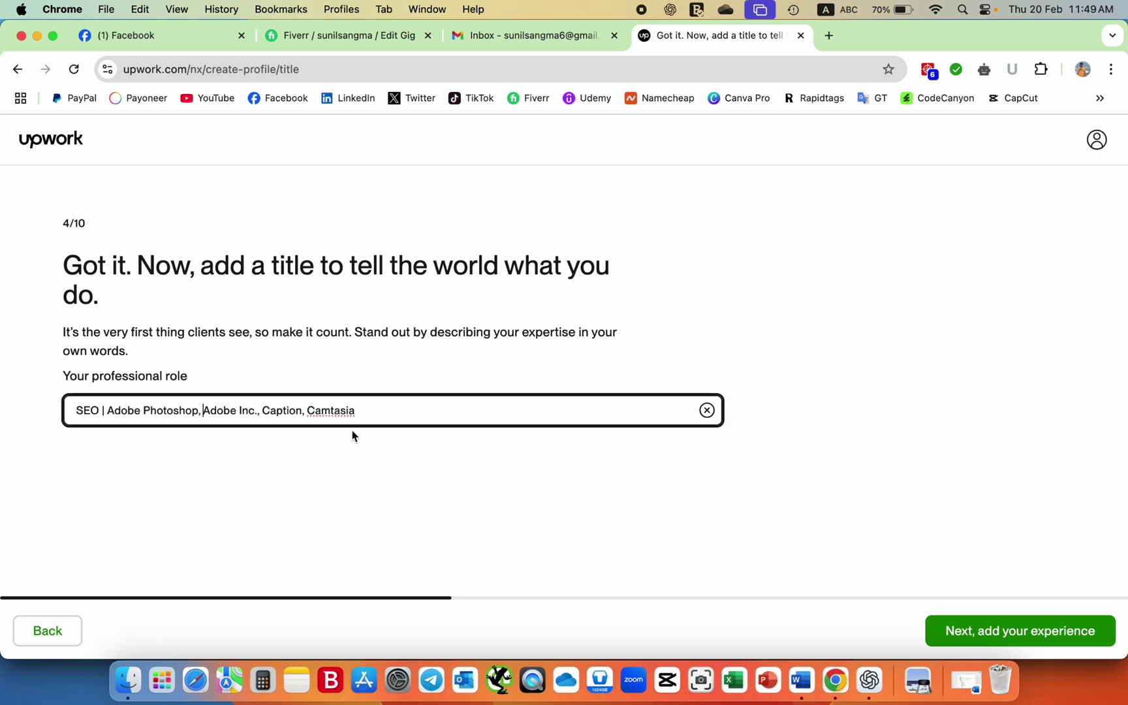
pyautogui.moveTo(365, 411); pyautogui.dragTo(109, 412)
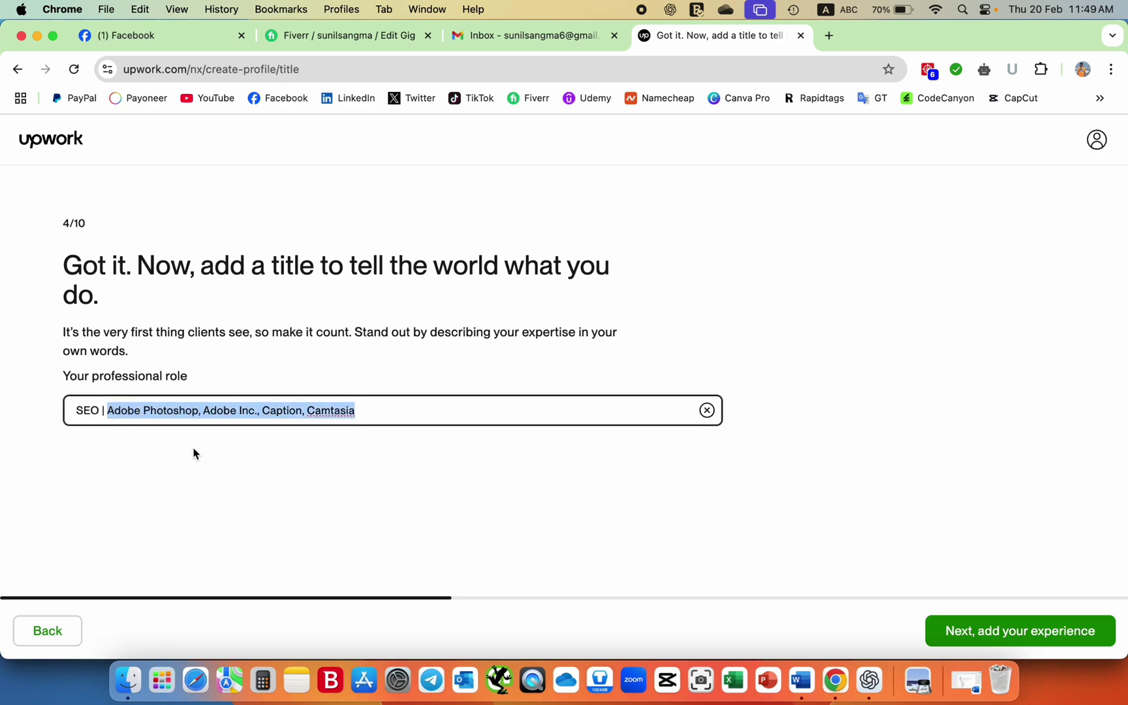
pyautogui.press('BackSpace')
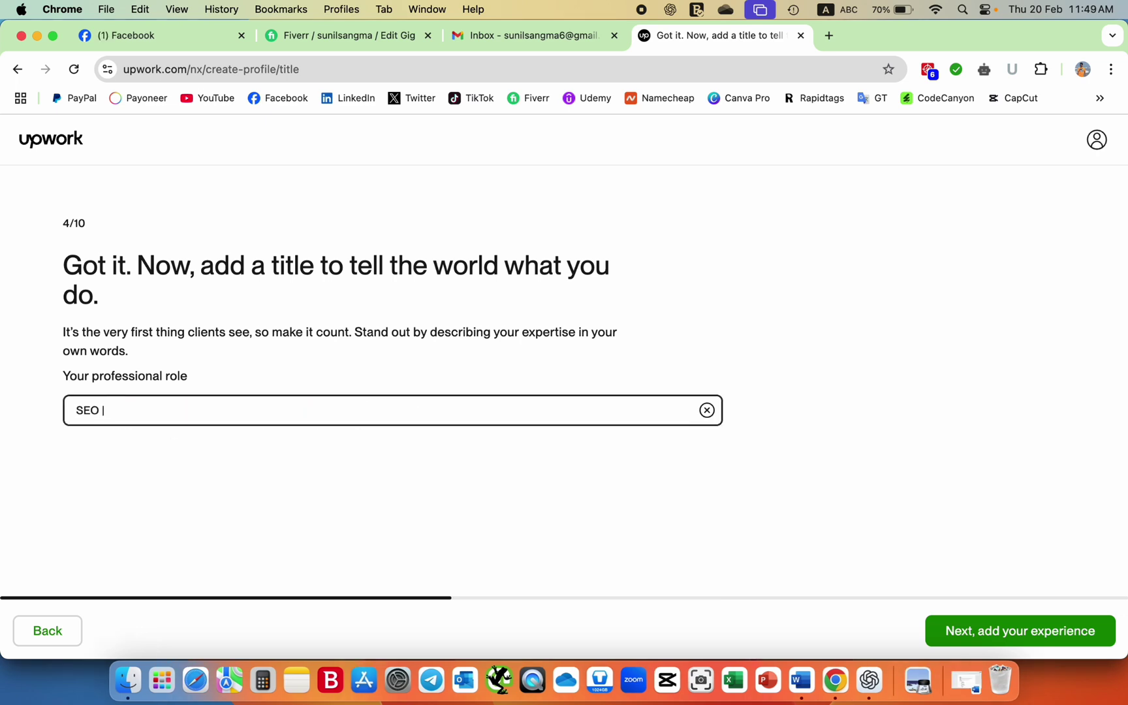
# Complete the professional role as "SEO | Video Editing | YouTube Video SEO | Android App Reskin".
pyautogui.write('Video Editing')
pyautogui.write('| YouT')
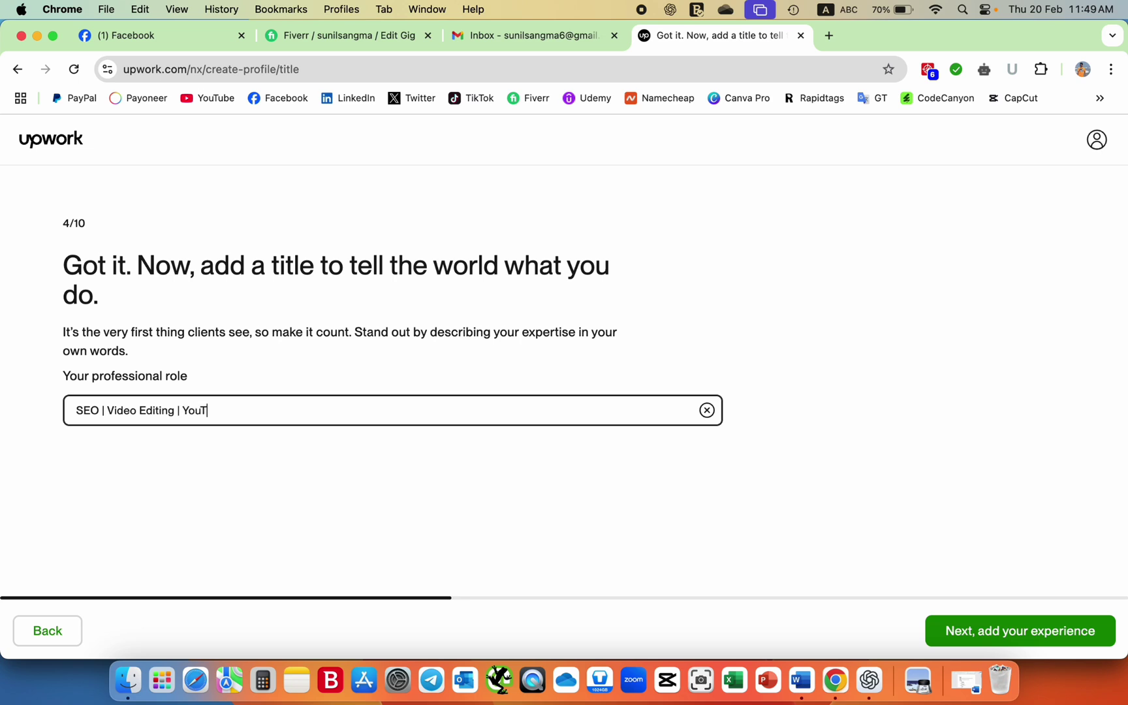
pyautogui.write('ueb')
pyautogui.write('be')
pyautogui.press('BackSpace')
pyautogui.press('BackSpace')
pyautogui.write('Video SEO |')
pyautogui.write('Android ')
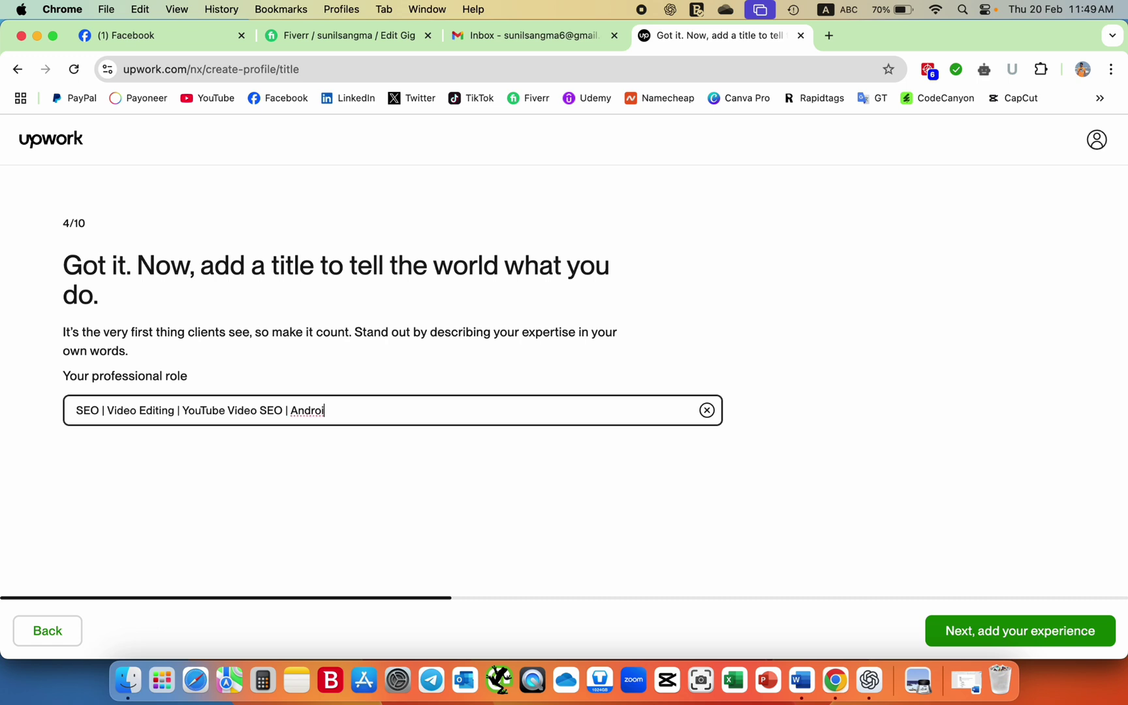
pyautogui.write('App Reskin')
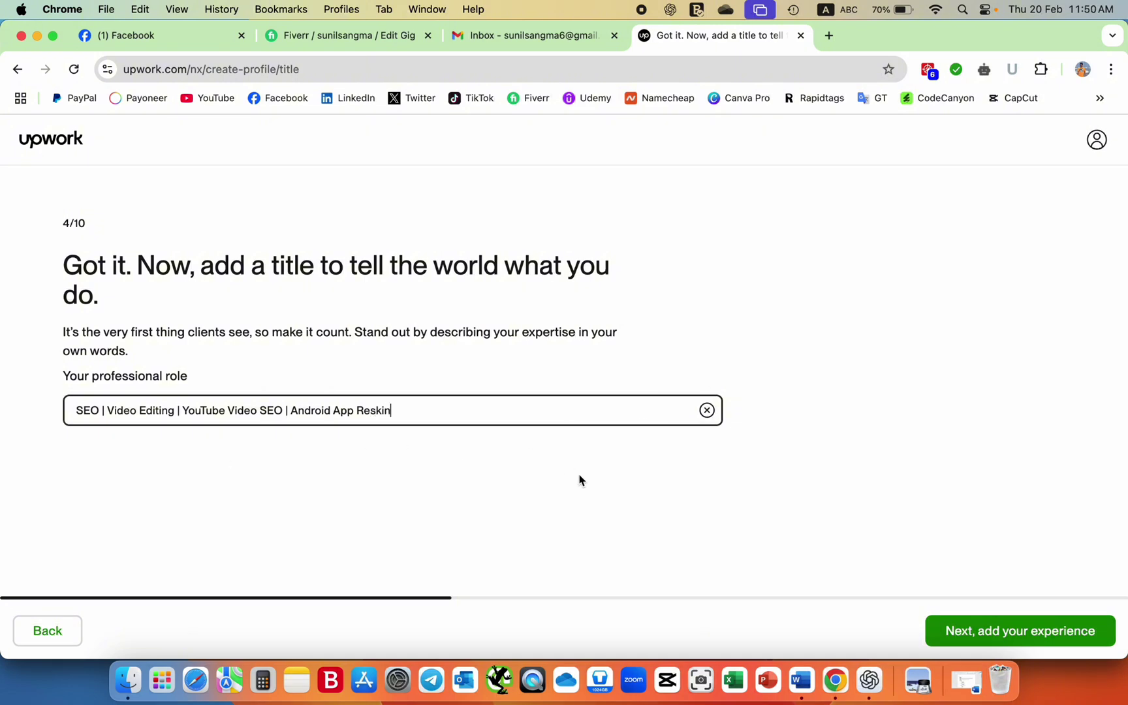
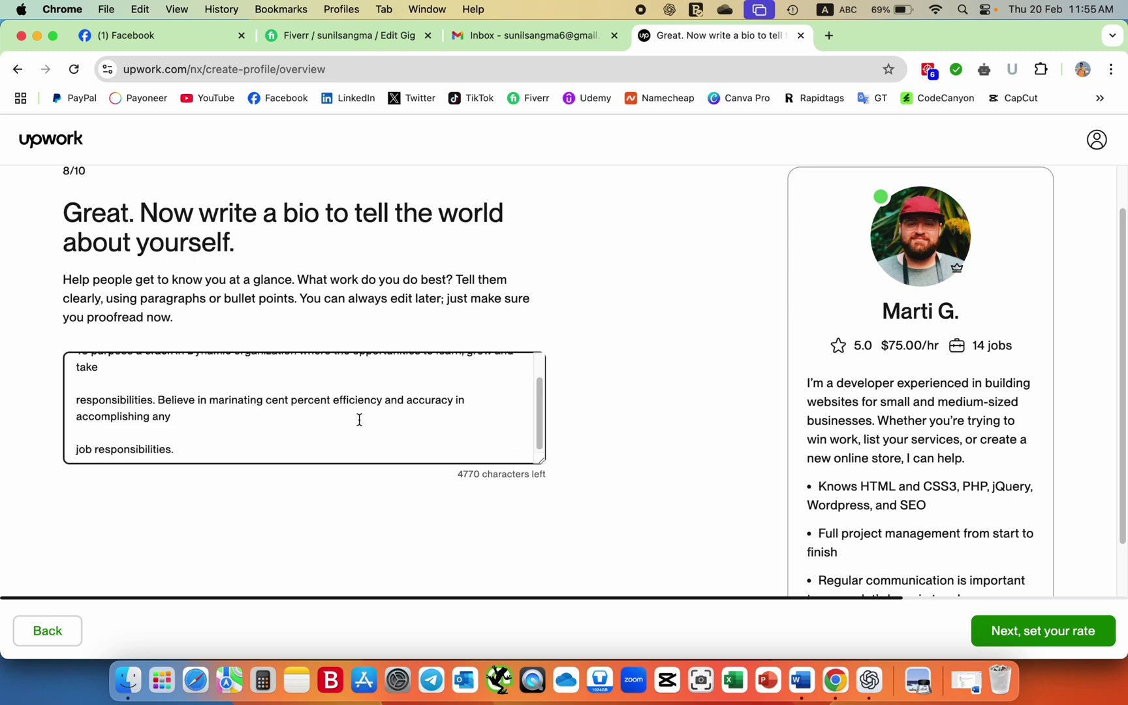
# Clear the imported career objective from the bio and start a new one with "Hi, This is" and the freelancer's name.
pyautogui.scroll(1, 359, 419)
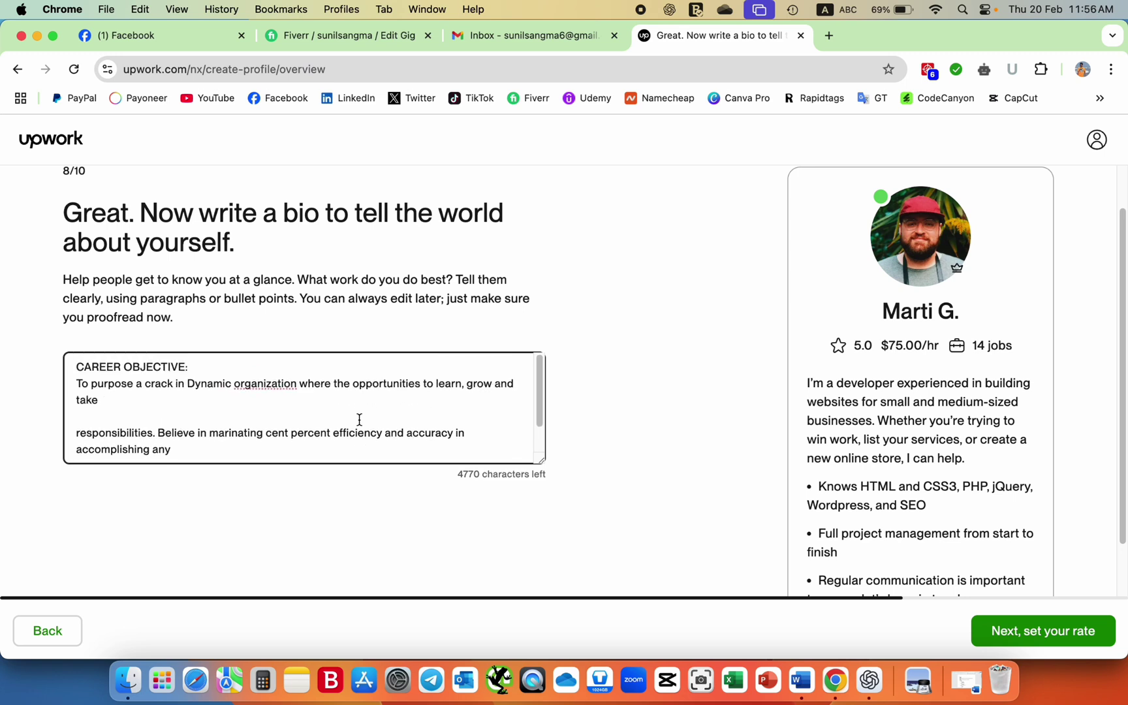
pyautogui.press('super+a')
pyautogui.press('BackSpace')
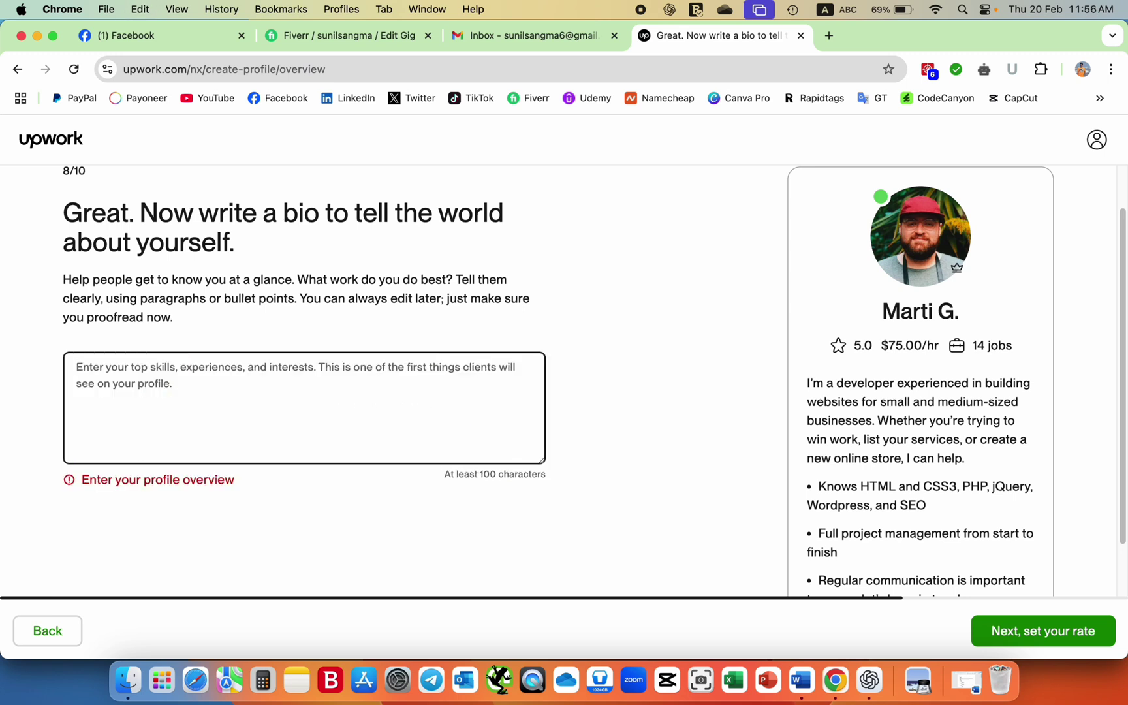
pyautogui.click(253, 384)
pyautogui.write('Hi, ')
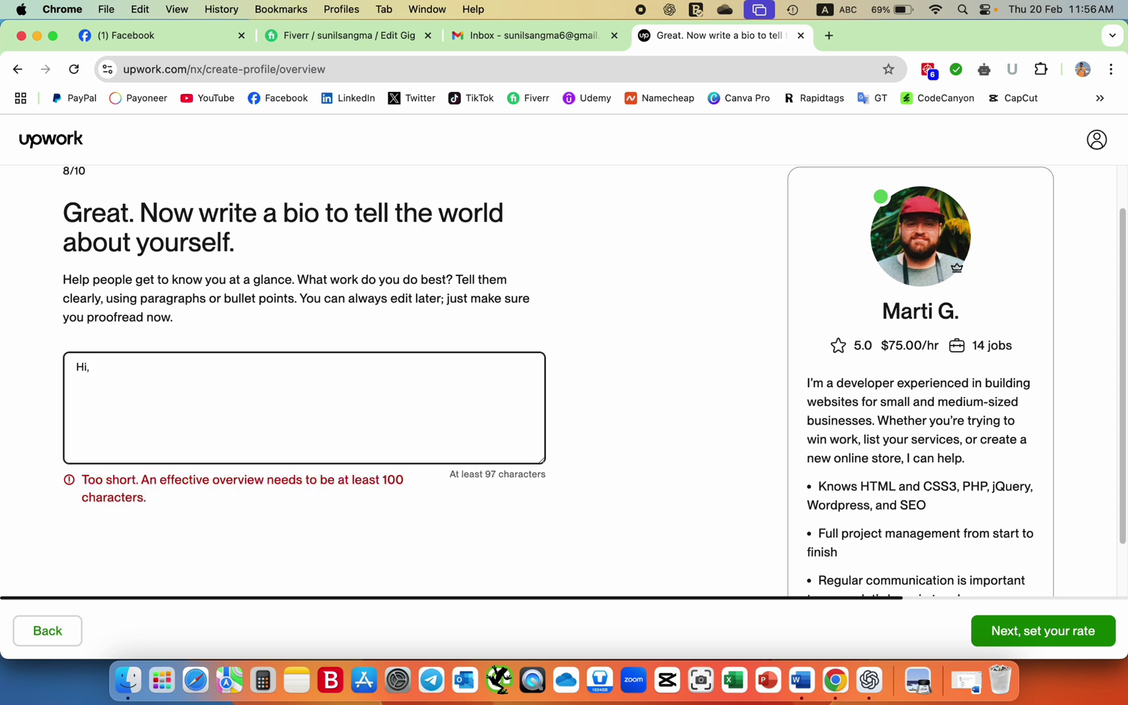
pyautogui.write('This is Su')
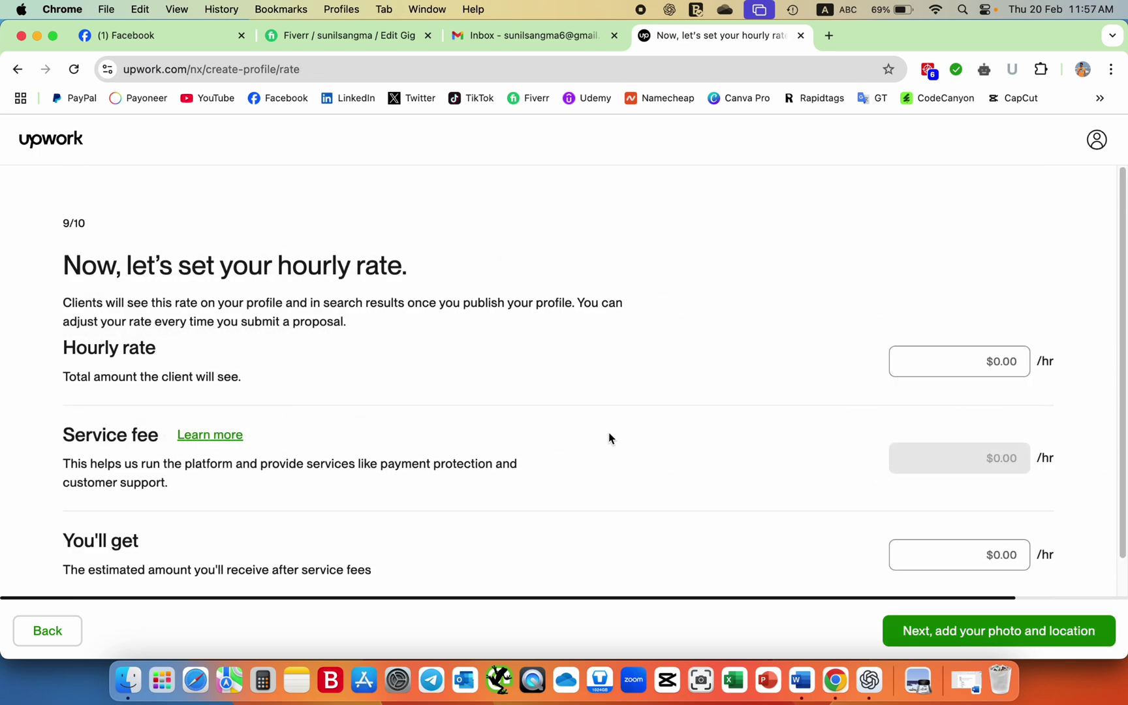
# Set the hourly rate to $10.00 and continue to the photo and location details.
pyautogui.scroll(-2, 609, 437)
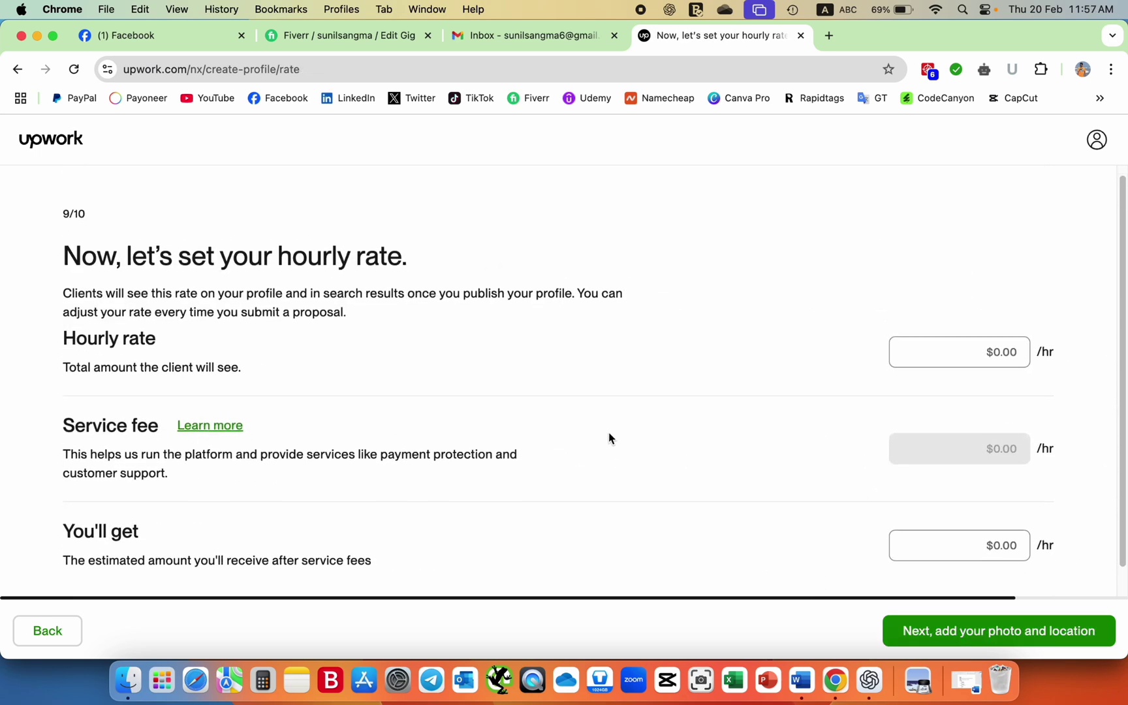
pyautogui.click(975, 335)
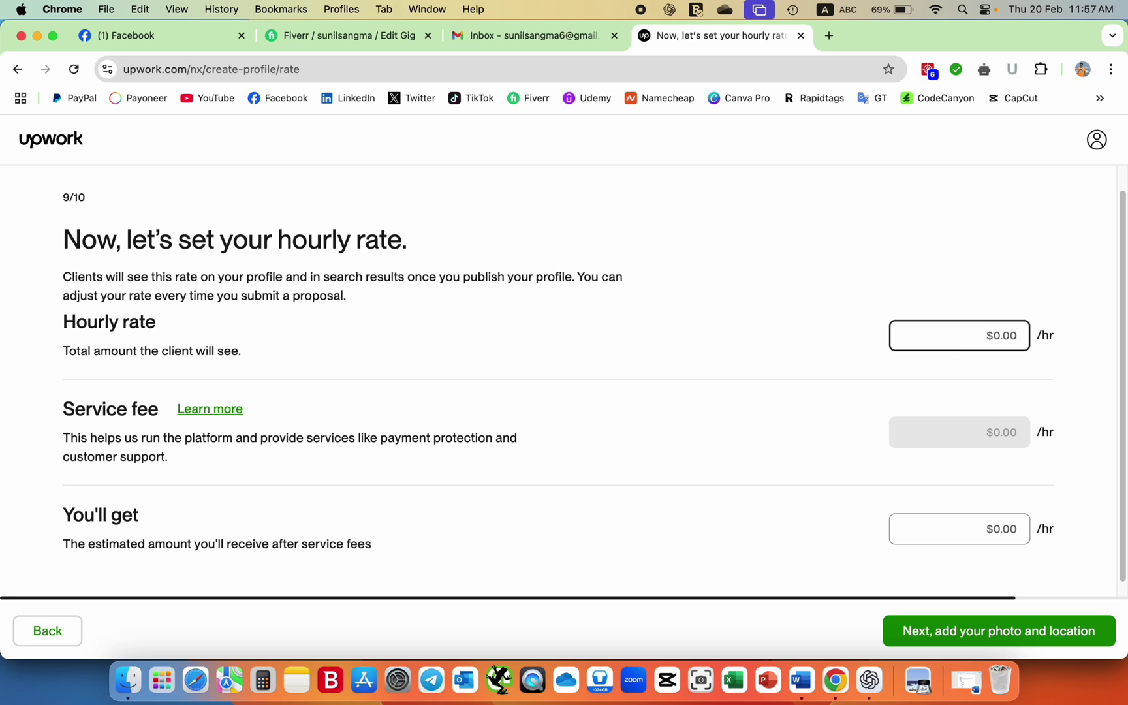
pyautogui.write('10')
pyautogui.scroll(-1, 564, 386)
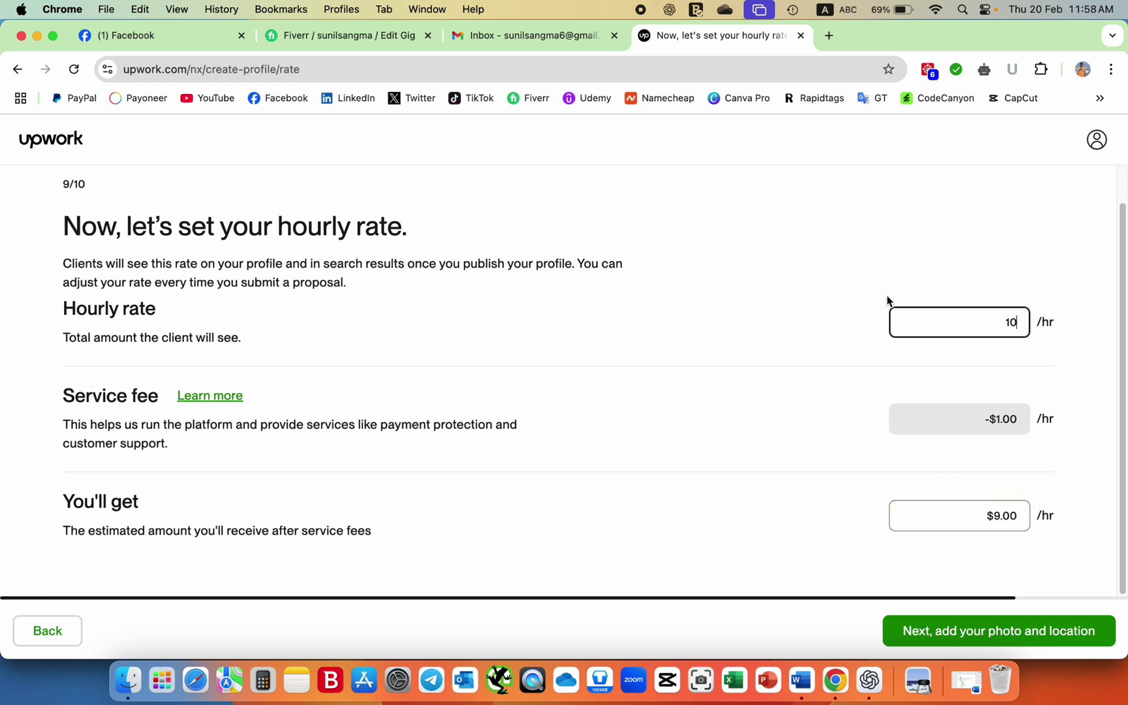
pyautogui.click(828, 275)
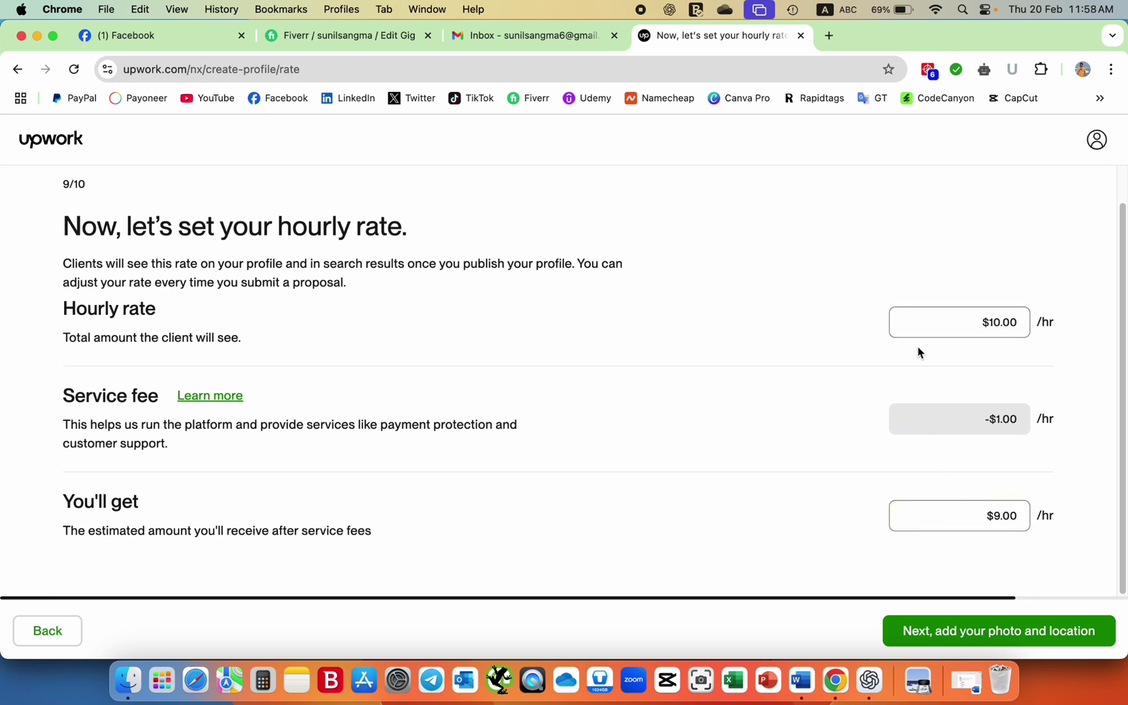
pyautogui.click(990, 629)
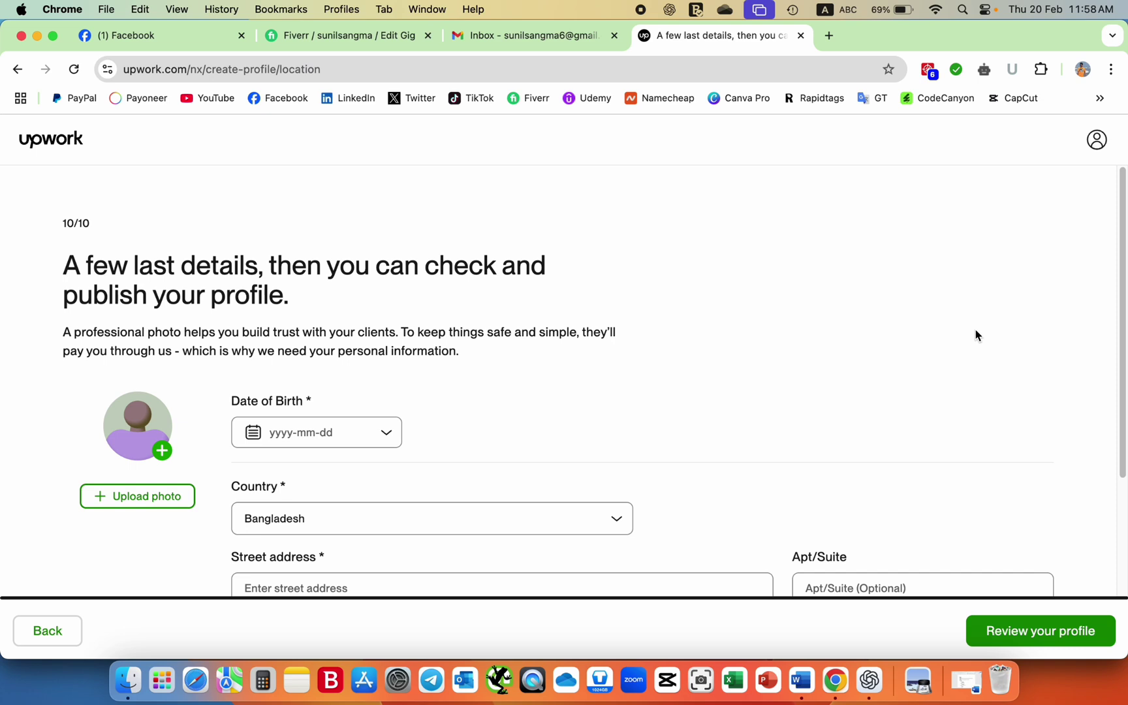
pyautogui.scroll(-5, 976, 335)
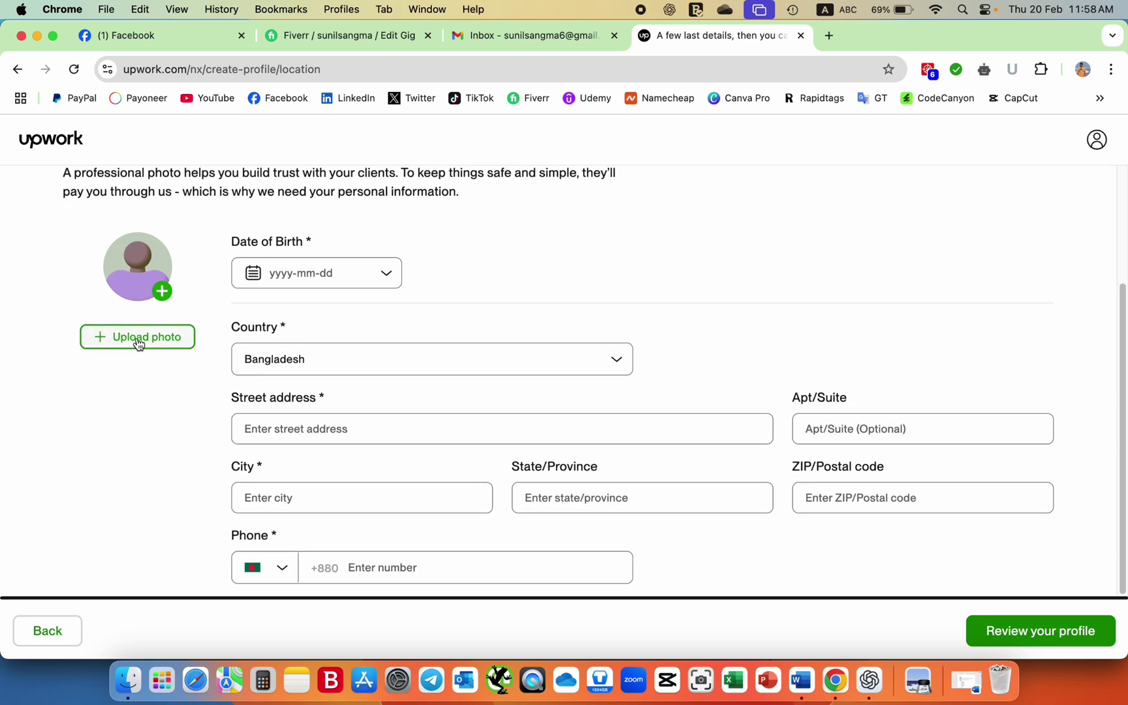
# Upload the freelancer's portrait image as the profile photo and attach it.
pyautogui.click(141, 340)
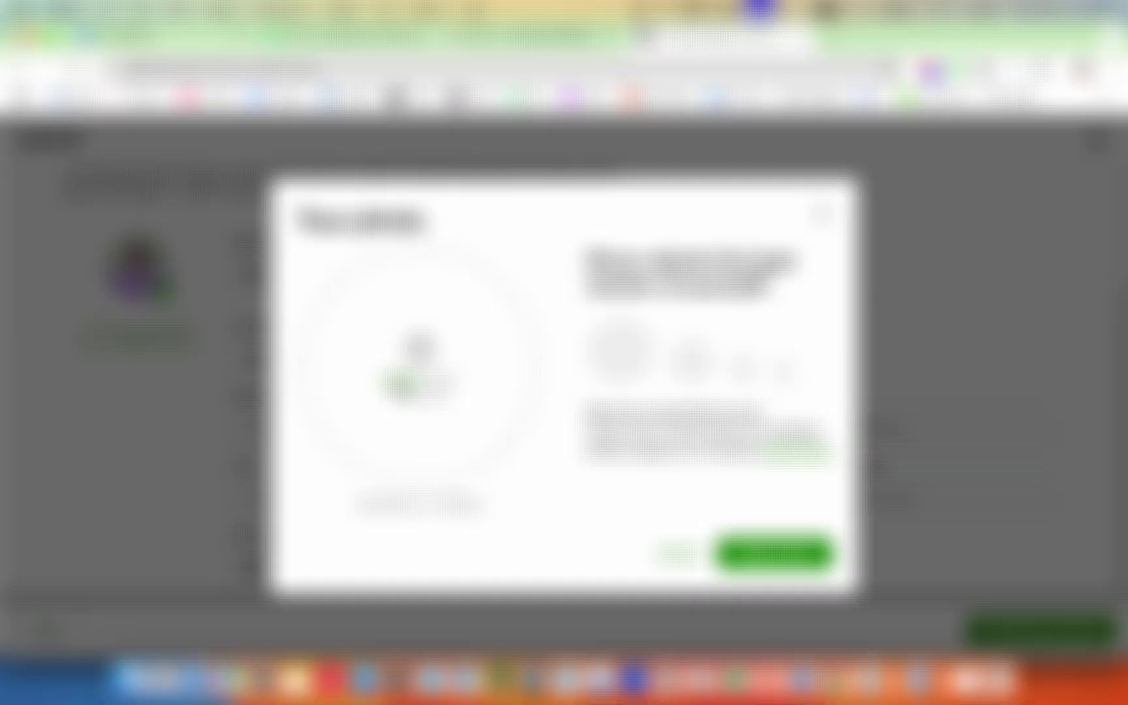
pyautogui.click(418, 503)
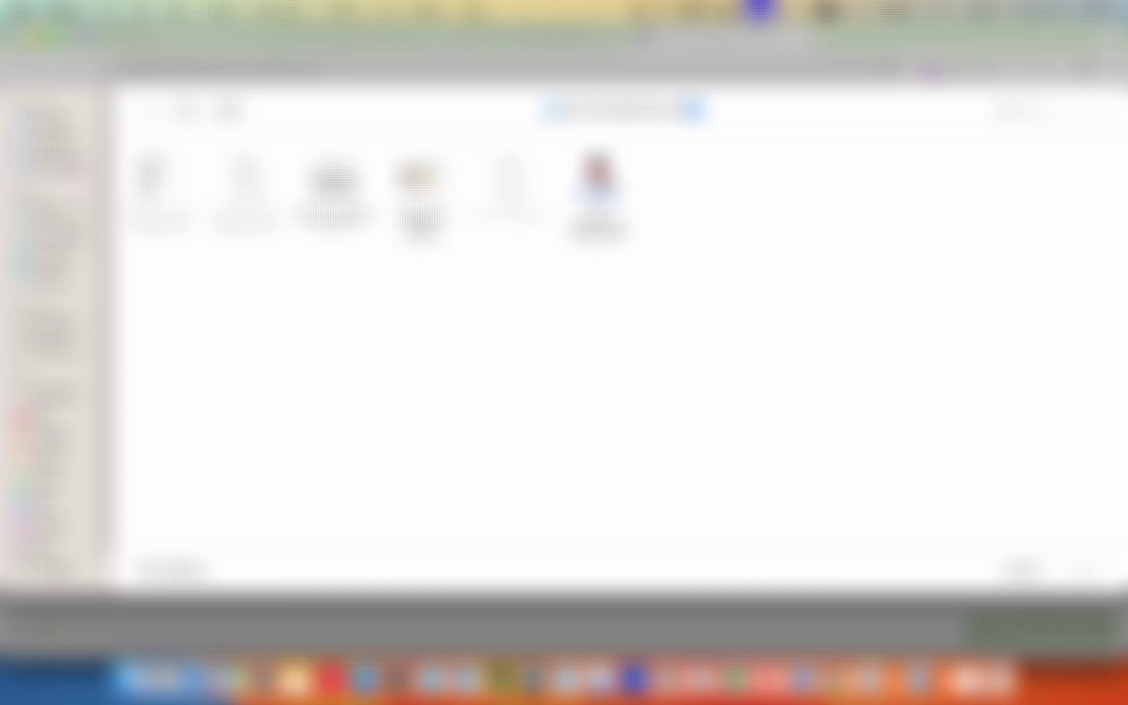
pyautogui.doubleClick(594, 196)
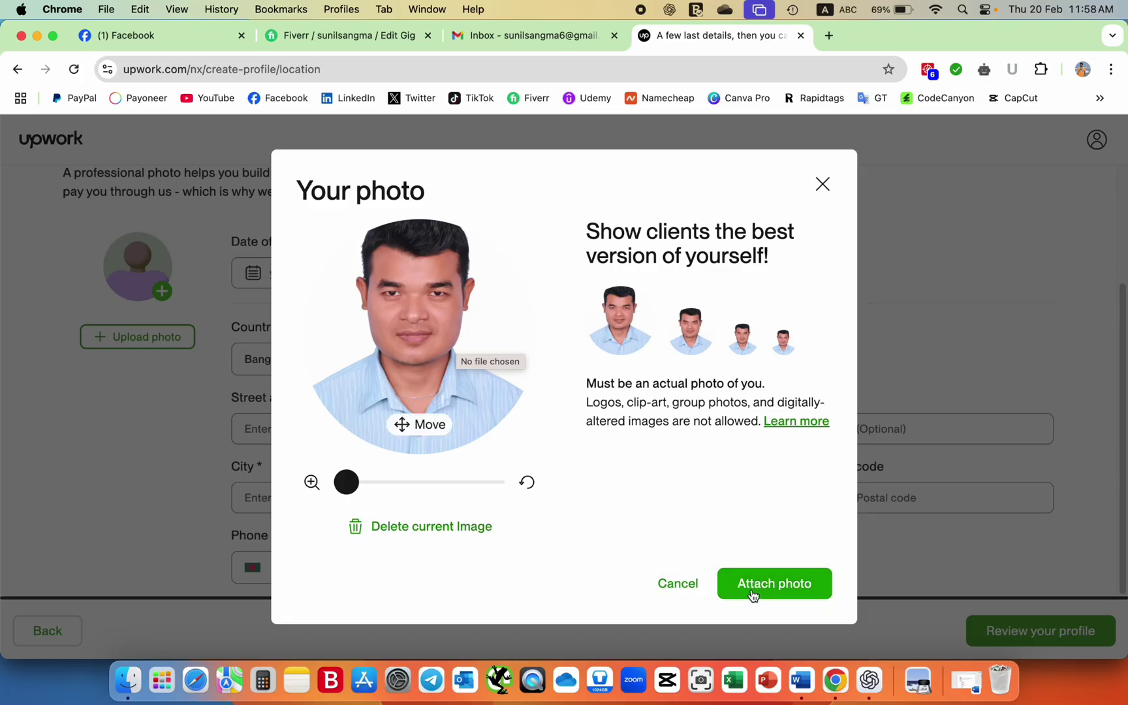
pyautogui.click(752, 593)
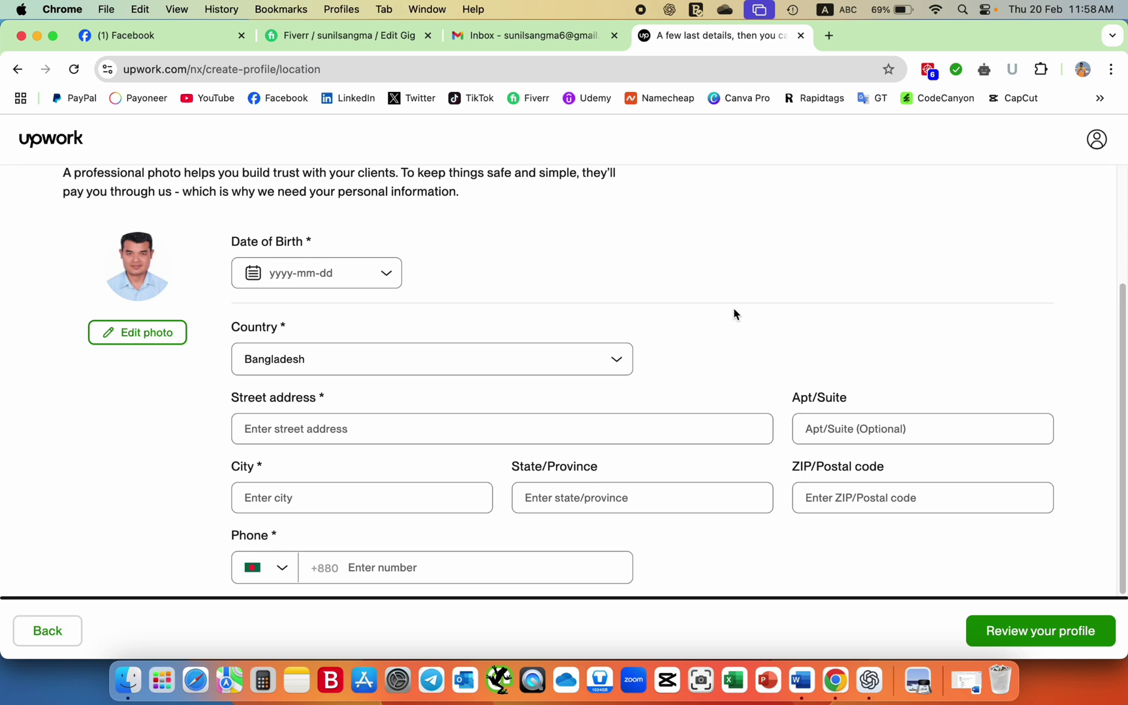
# Fill in the date of birth, street address, apartment, city, state, postal code and phone number, and proceed to the profile review.
pyautogui.click(386, 418)
pyautogui.click(869, 430)
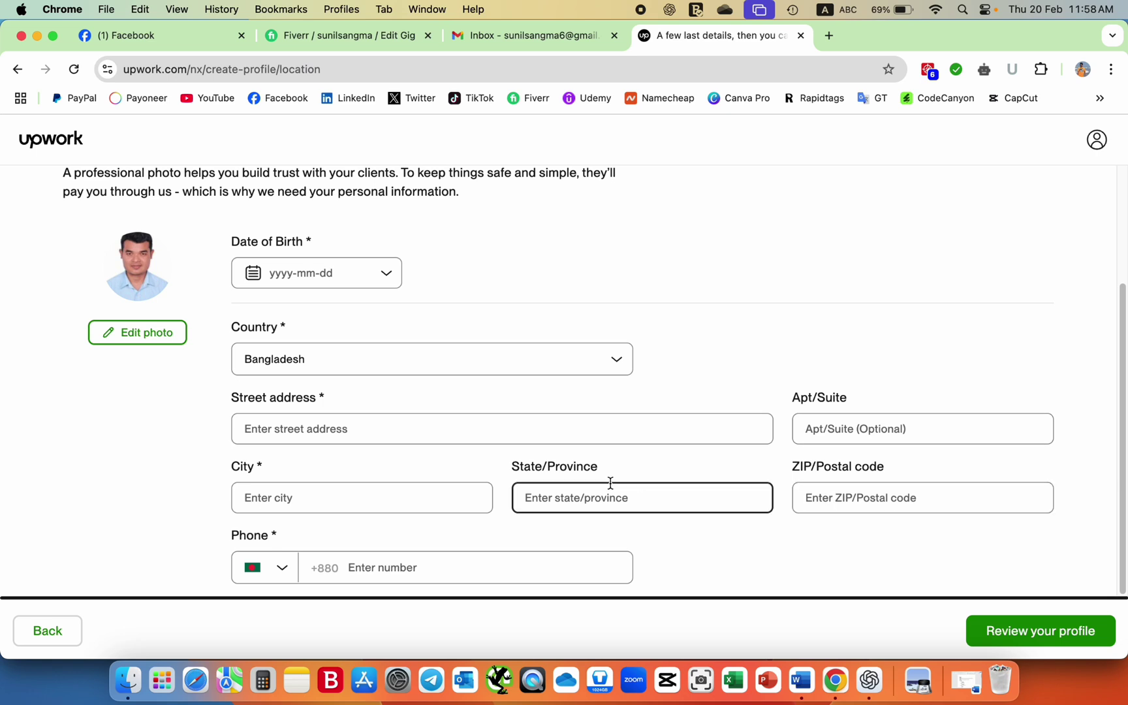
pyautogui.click(403, 568)
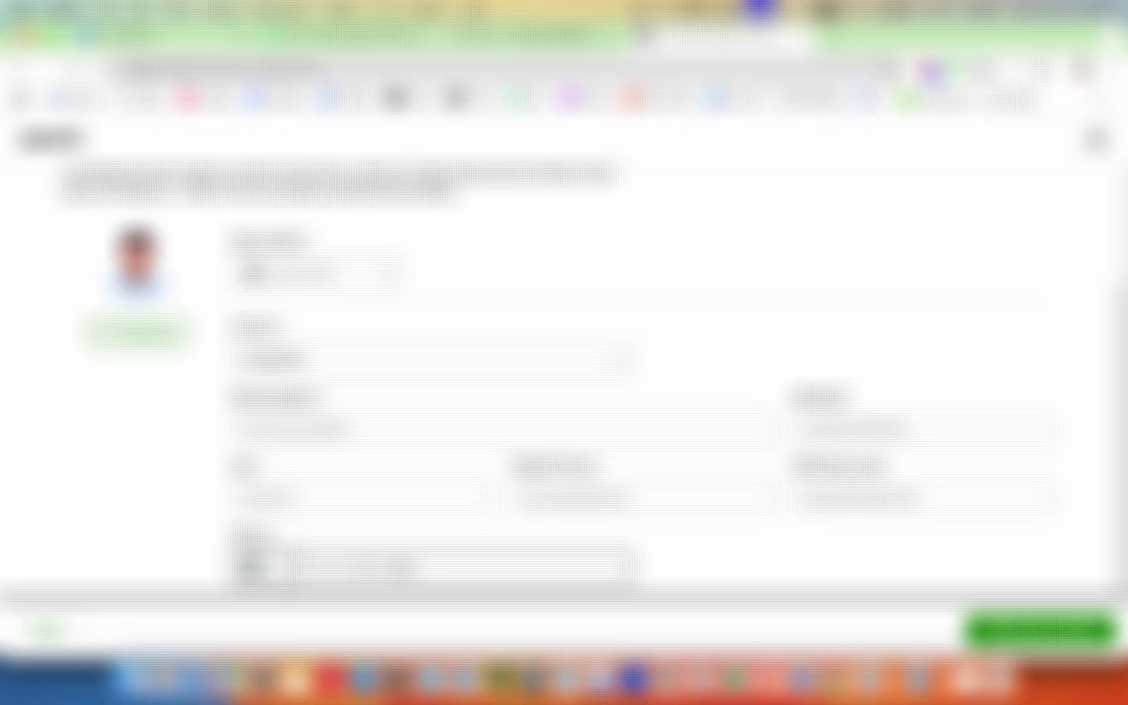
pyautogui.press('BackSpace')
pyautogui.press('BackSpace')
pyautogui.press('BackSpace')
pyautogui.press('BackSpace')
pyautogui.press('BackSpace')
pyautogui.press('BackSpace')
pyautogui.press('BackSpace')
pyautogui.press('BackSpace')
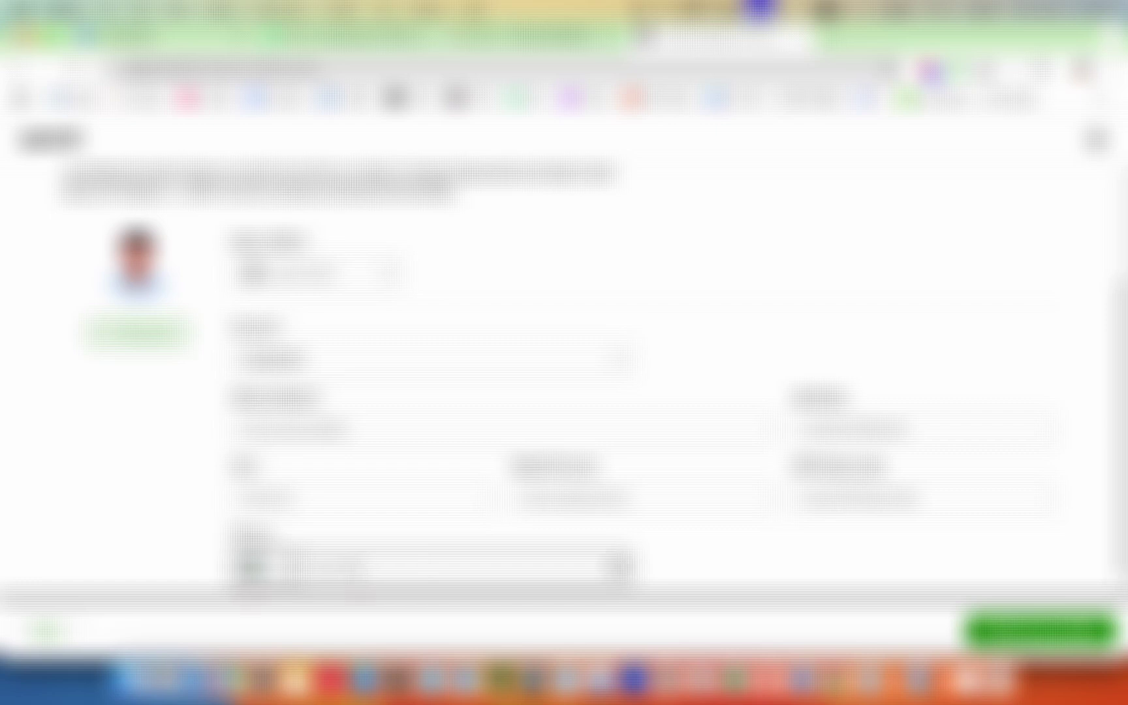
pyautogui.scroll(-1, 588, 378)
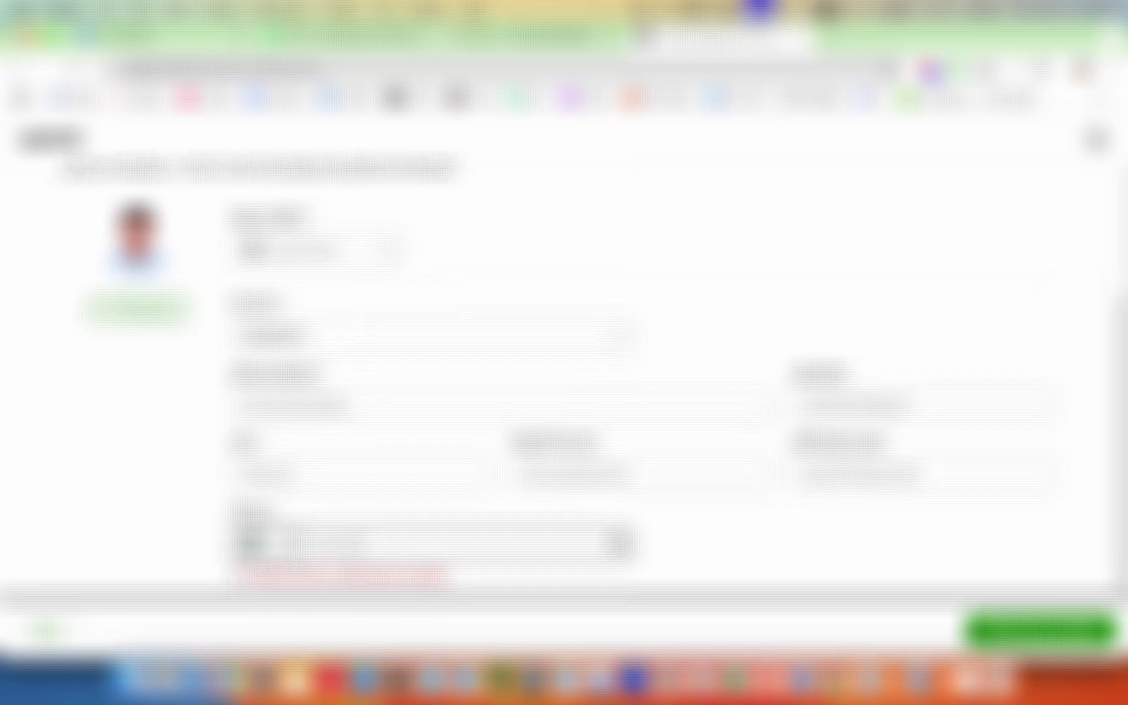
pyautogui.scroll(1, 881, 549)
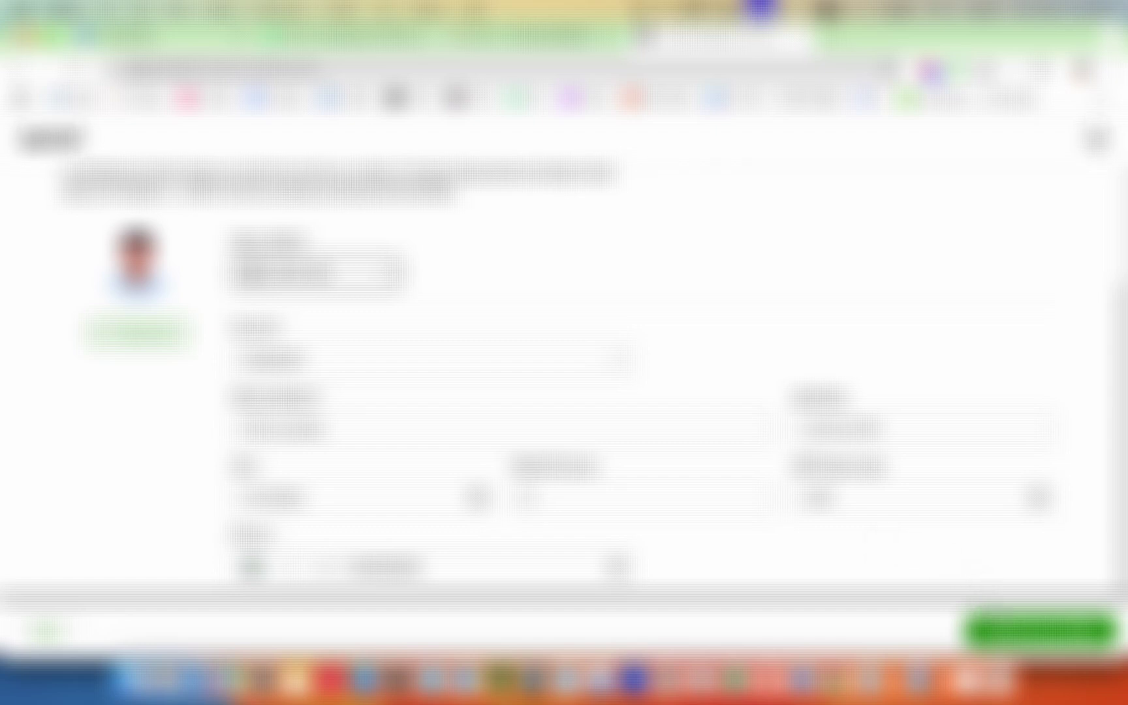
pyautogui.click(990, 631)
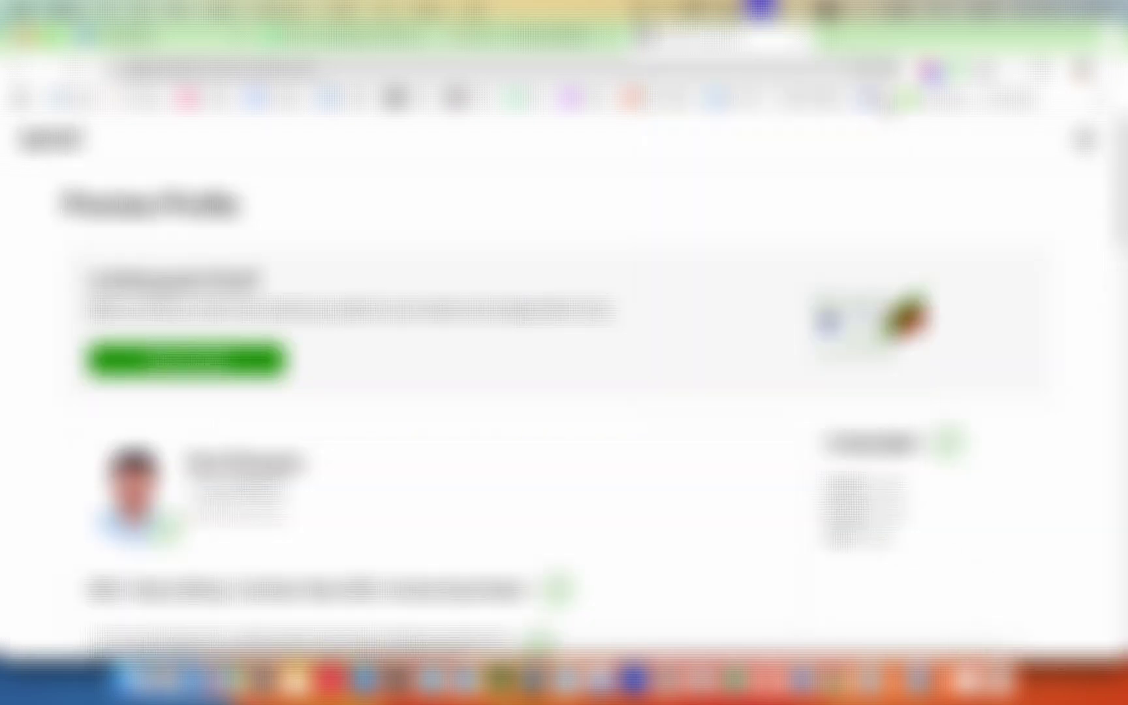
# Check the previewed bio, skills, work history and education entries, and submit the profile.
pyautogui.scroll(-5, 485, 403)
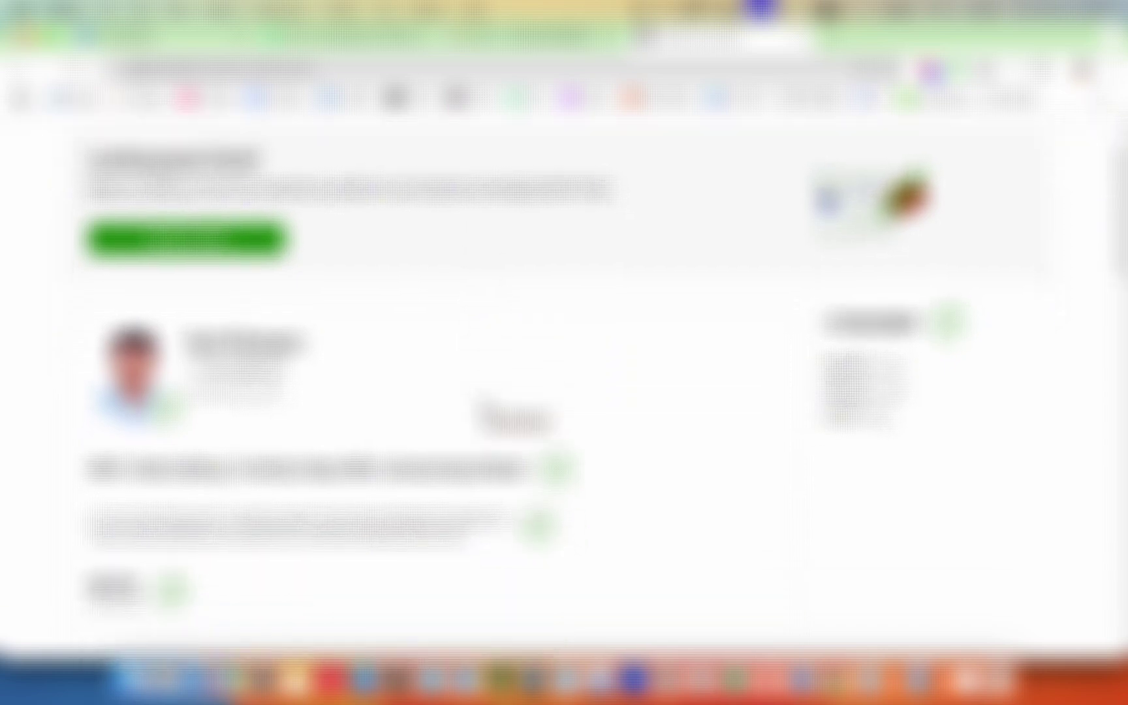
pyautogui.scroll(-12, 516, 421)
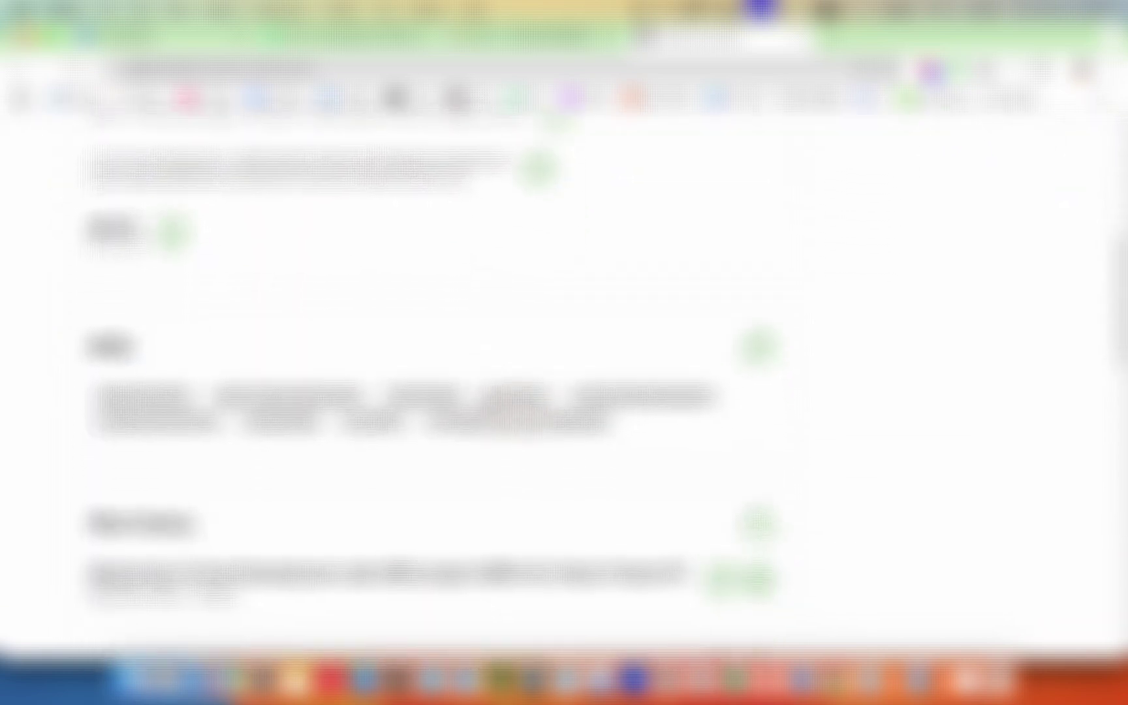
pyautogui.scroll(-15, 516, 418)
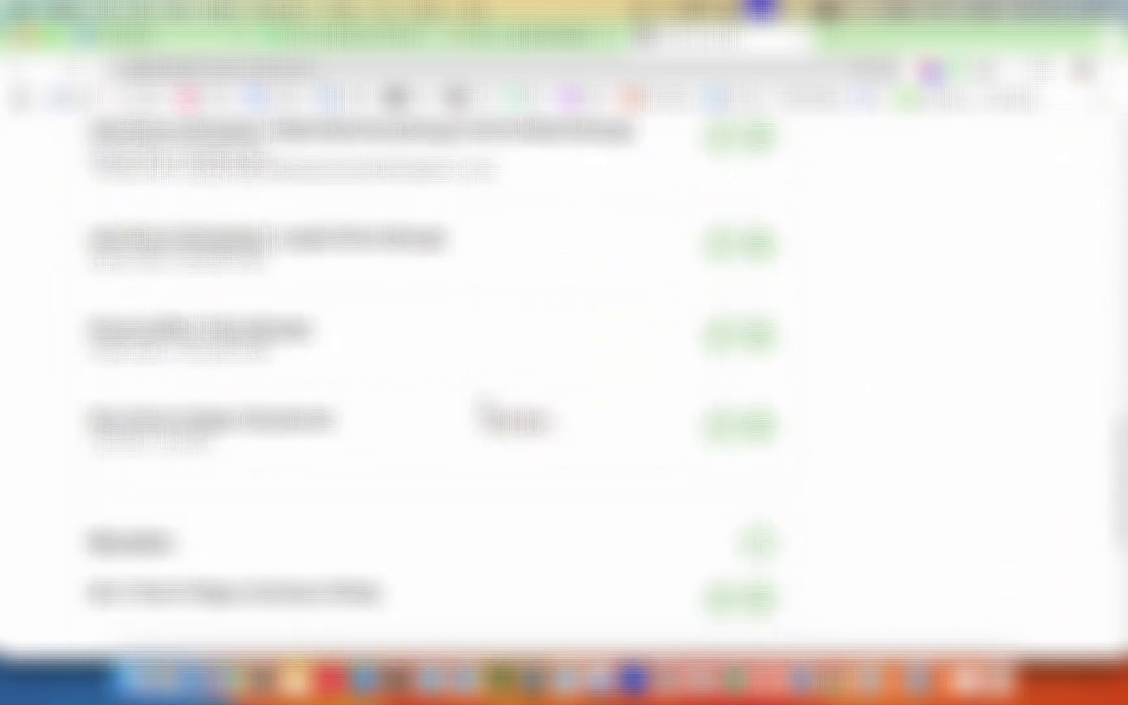
pyautogui.scroll(-3, 515, 418)
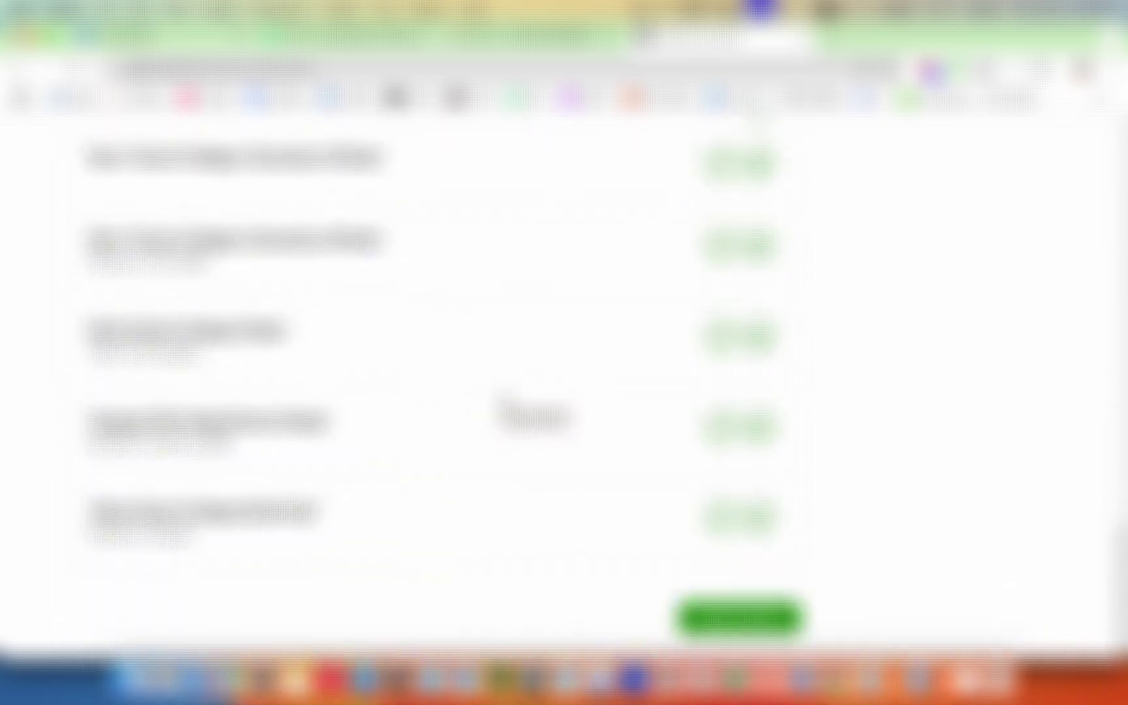
pyautogui.scroll(20, 487, 401)
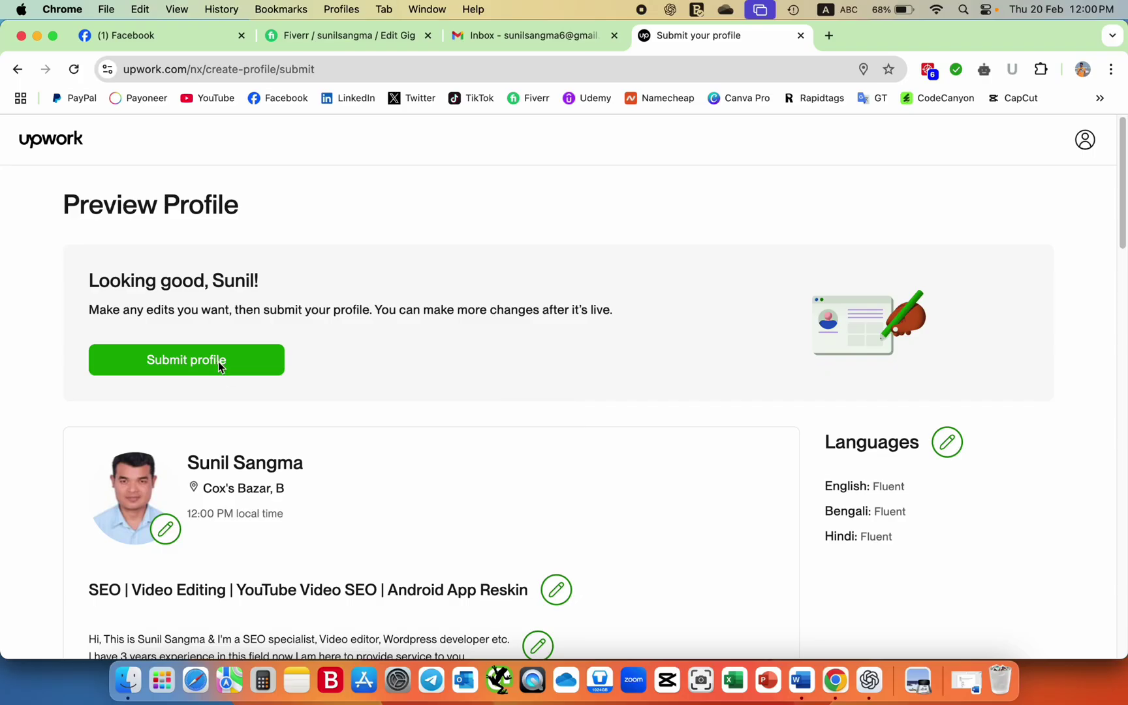
pyautogui.click(218, 362)
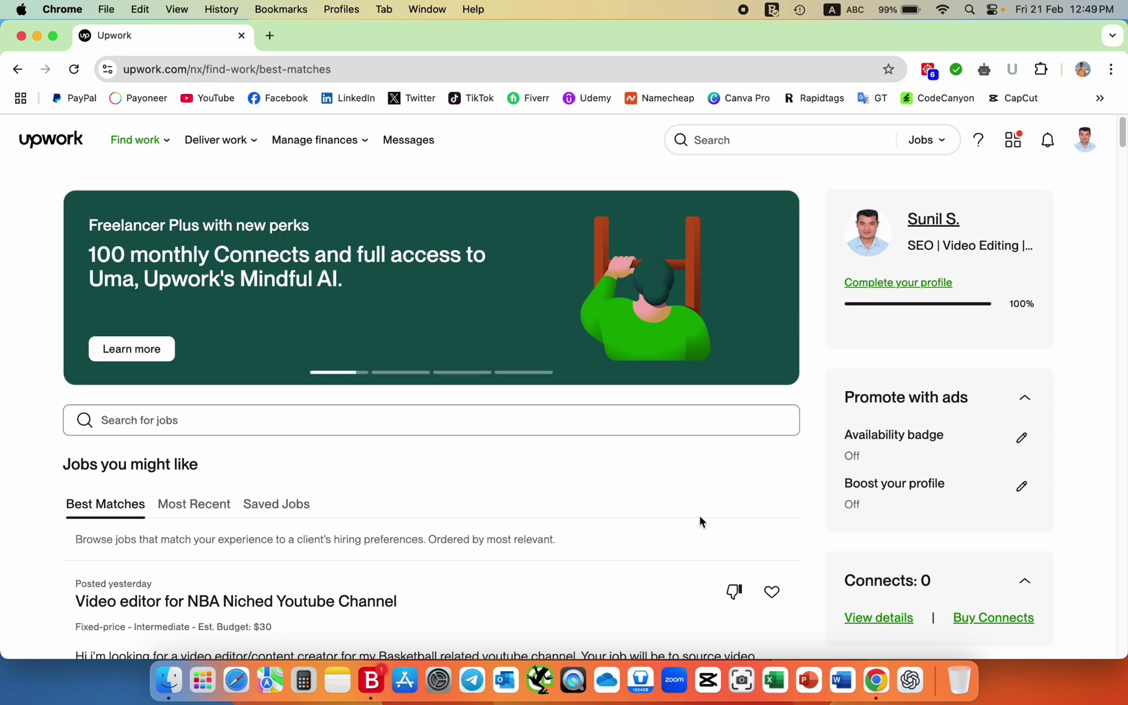
# Browse the best-matching jobs and open the details of "To edit video for YouTube upload".
pyautogui.scroll(-4, 715, 516)
pyautogui.scroll(-5, 717, 514)
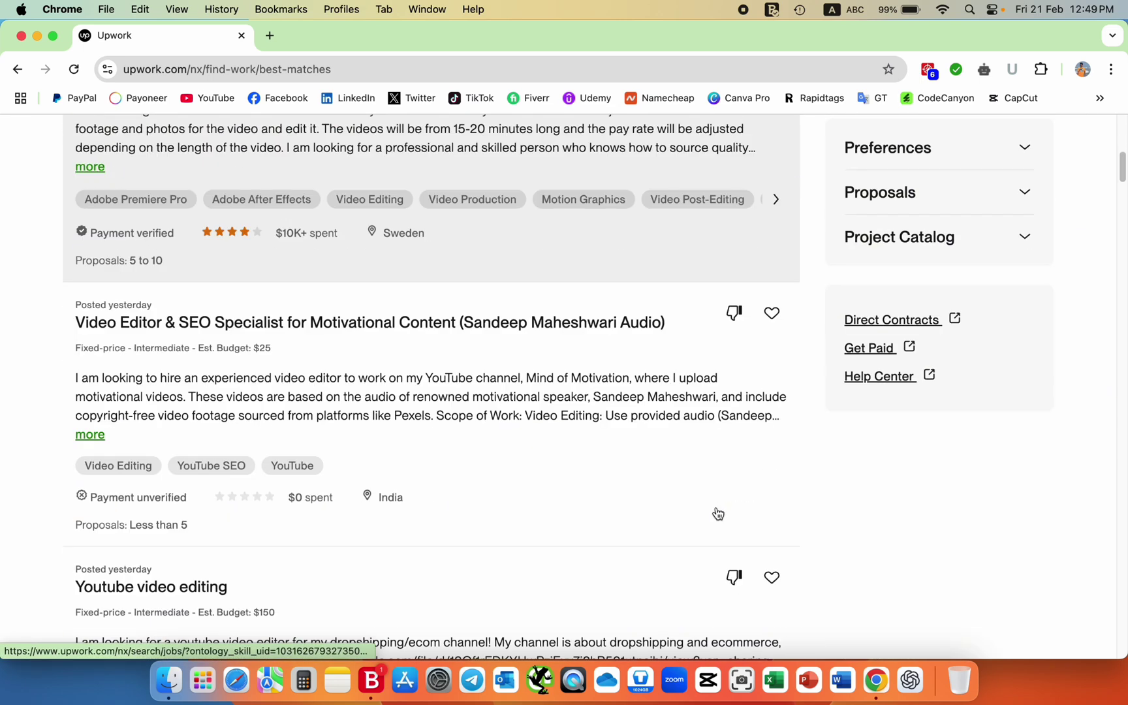
pyautogui.scroll(-1, 720, 512)
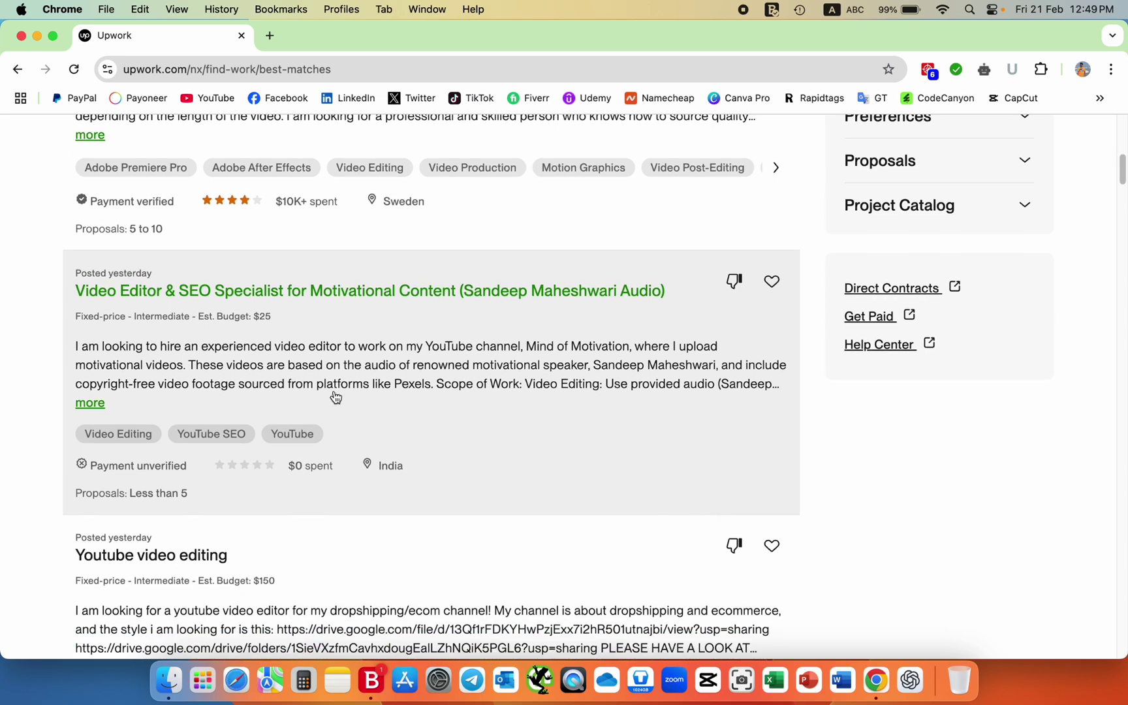
pyautogui.scroll(-6, 446, 378)
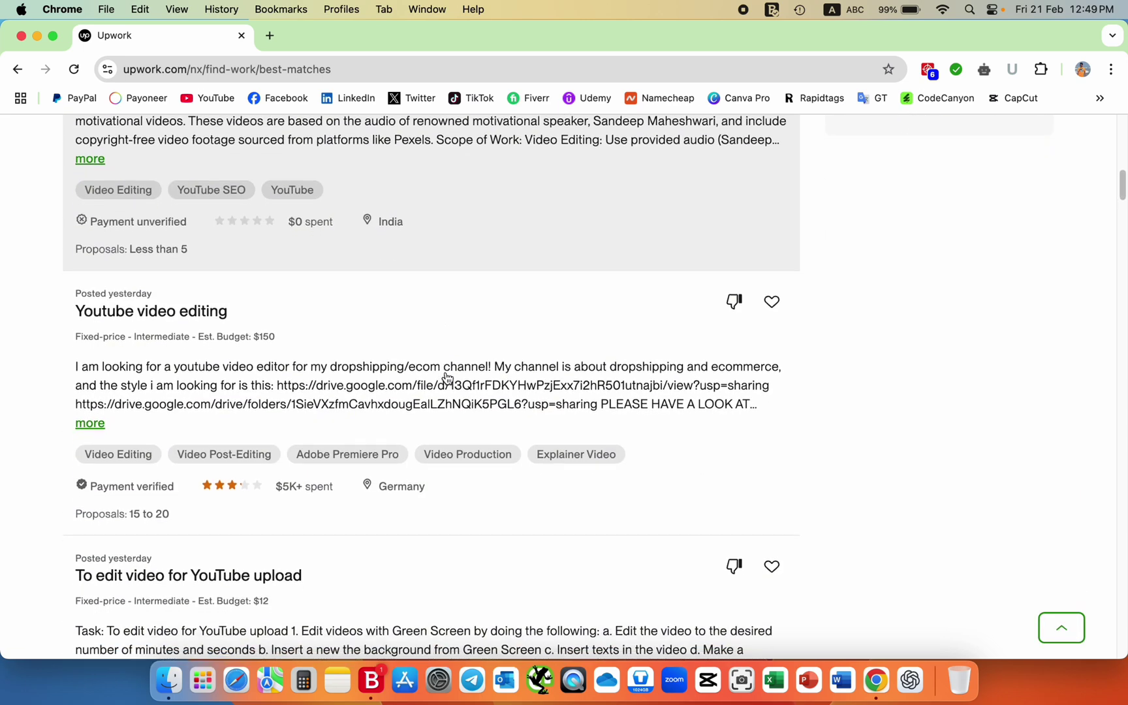
pyautogui.scroll(-1, 447, 379)
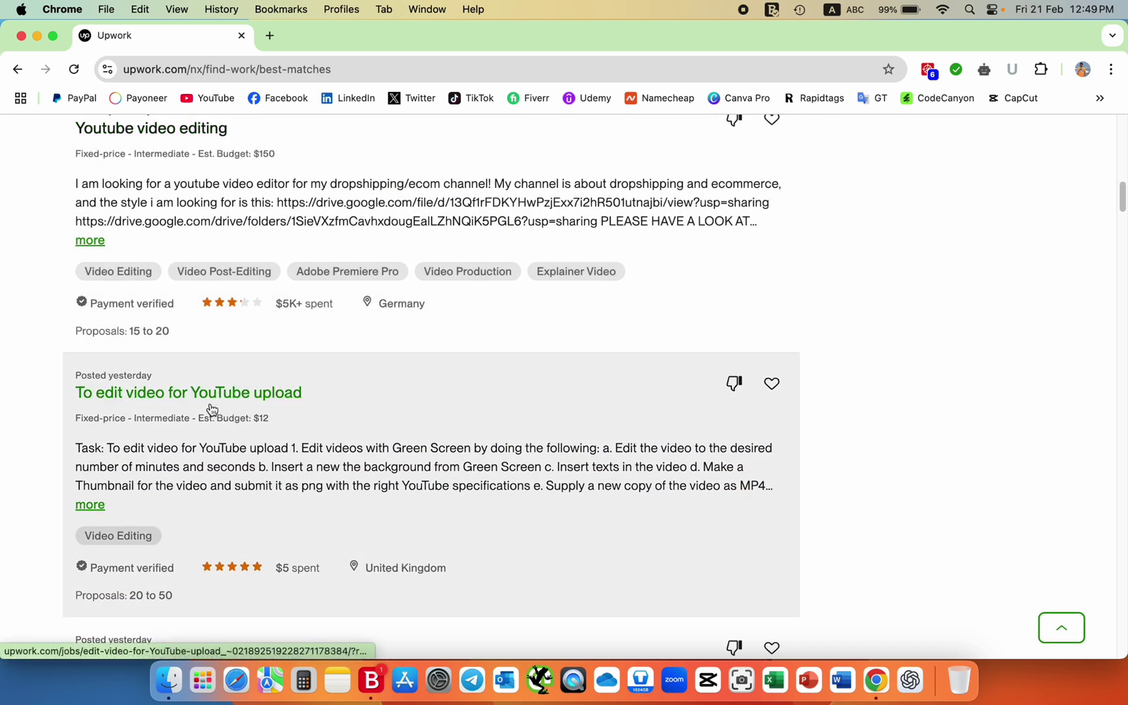
pyautogui.click(236, 401)
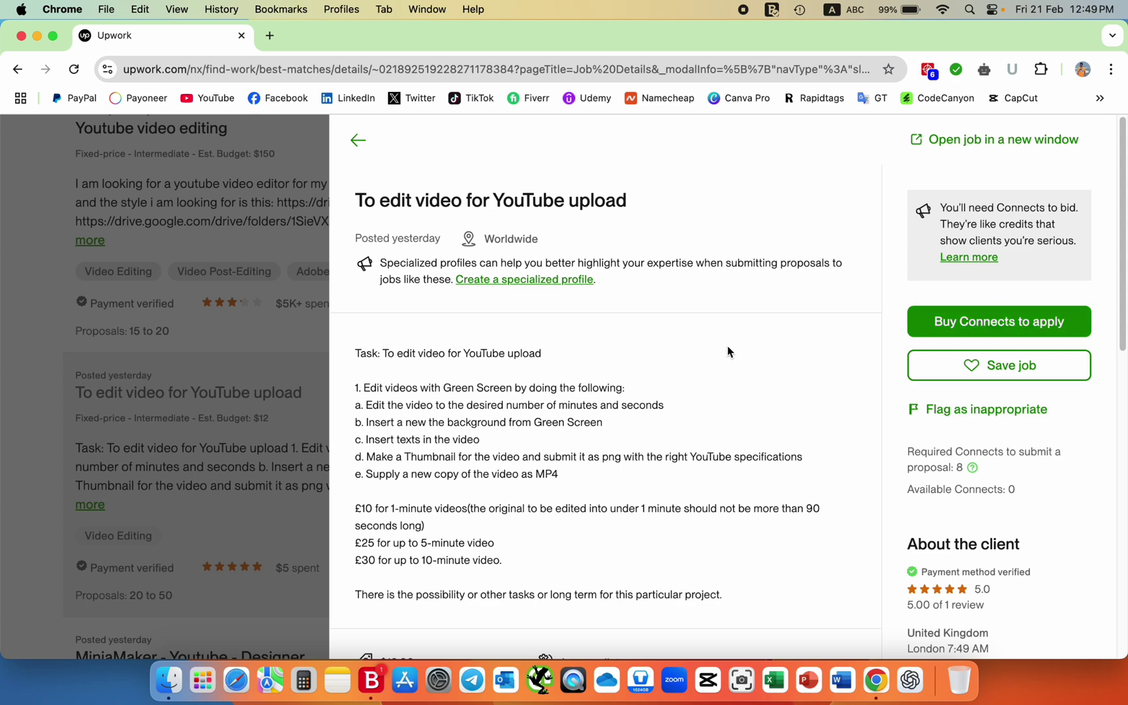
# Examine the job's budget, required skills, proposal activity and client history, and return to the start of the job feed.
pyautogui.scroll(-10, 728, 351)
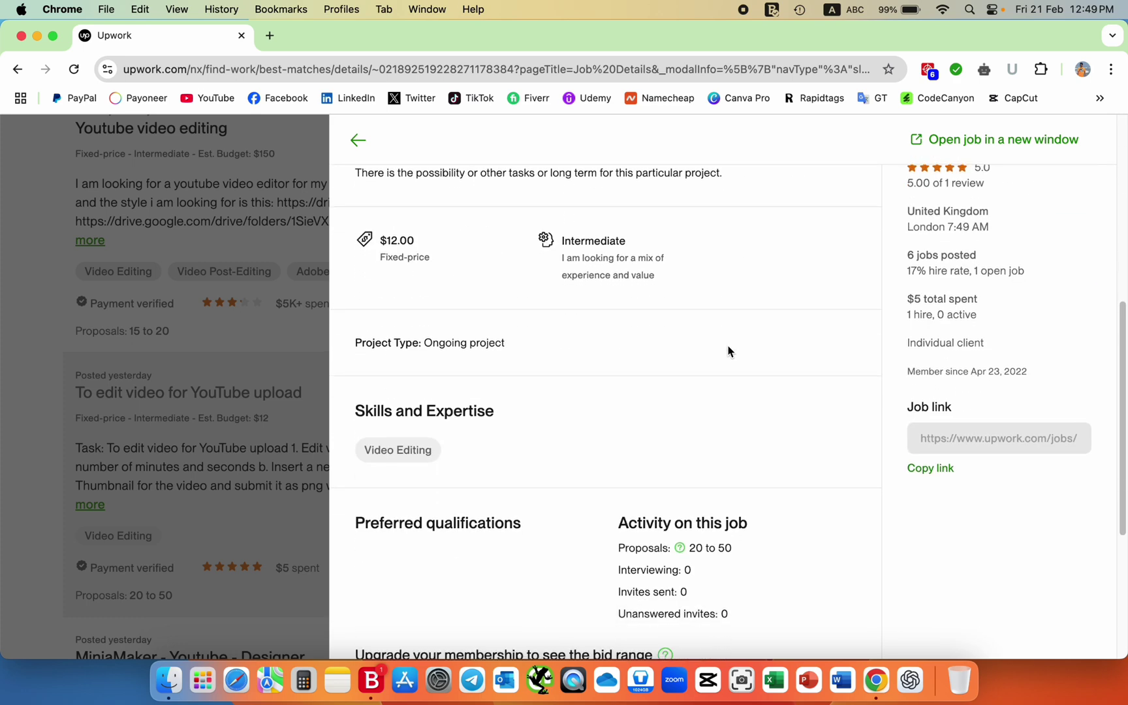
pyautogui.scroll(-7, 728, 351)
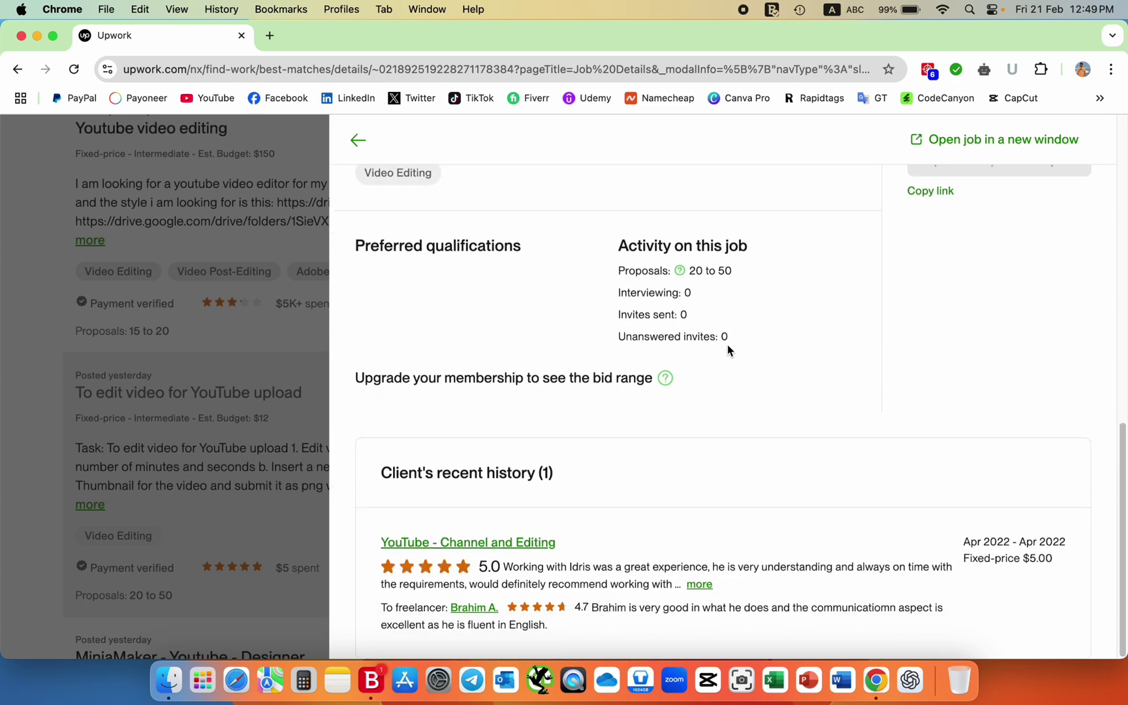
pyautogui.scroll(15, 729, 351)
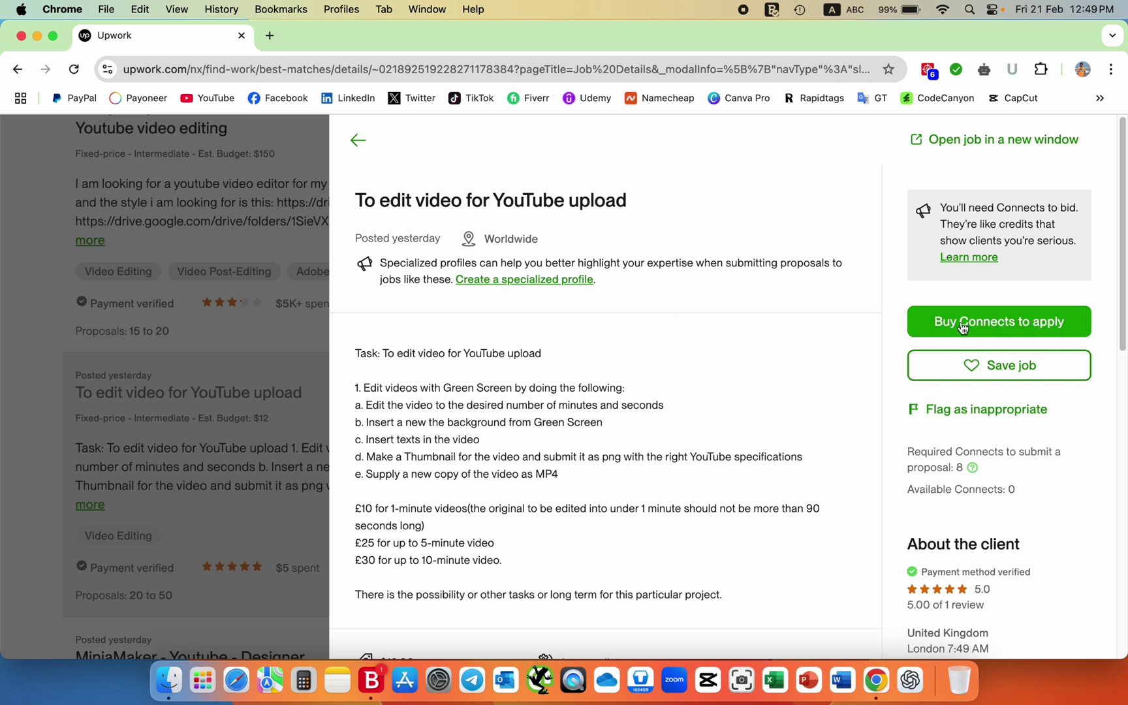
pyautogui.click(358, 140)
pyautogui.scroll(15, 944, 338)
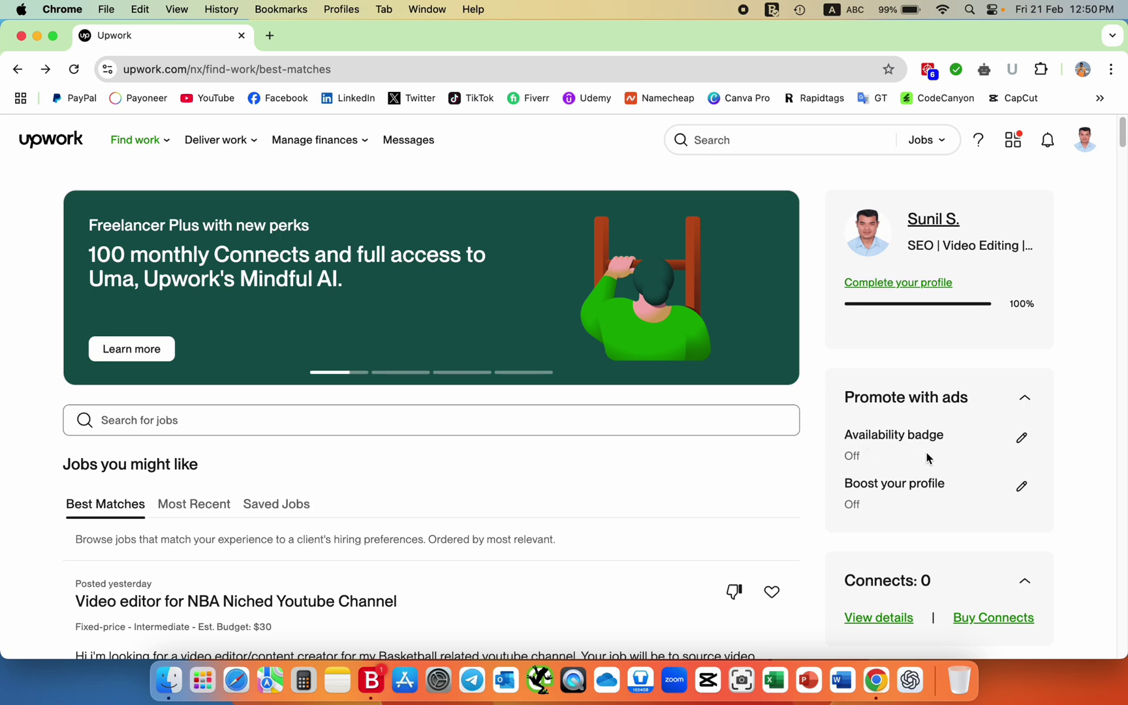
# Open the availability badge settings, examine the Connects budget and badge preview, and close them without turning the badge on.
pyautogui.moveTo(902, 504)
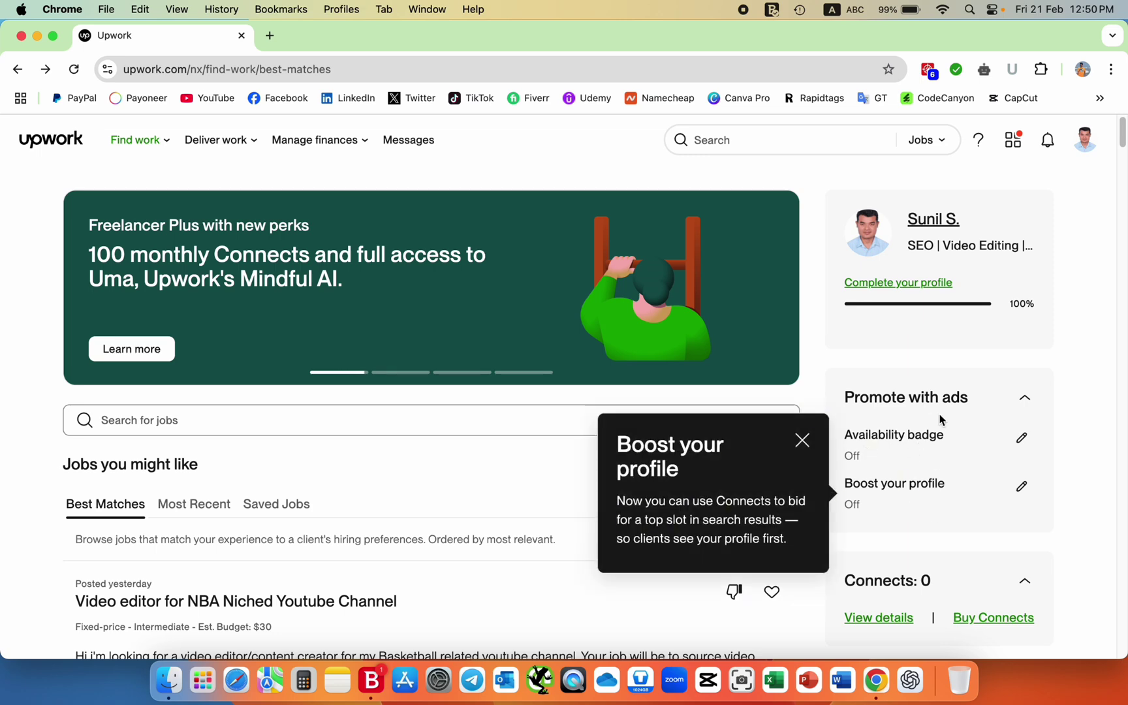
pyautogui.click(1021, 437)
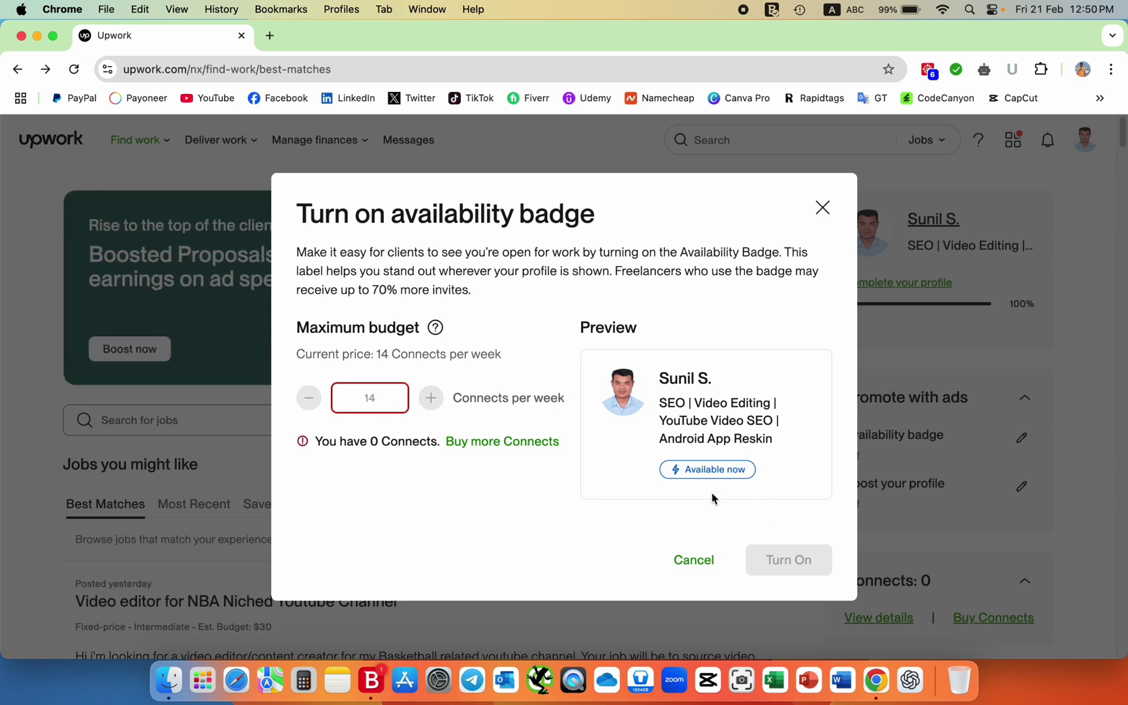
pyautogui.moveTo(779, 478); pyautogui.dragTo(594, 381)
pyautogui.click(751, 381)
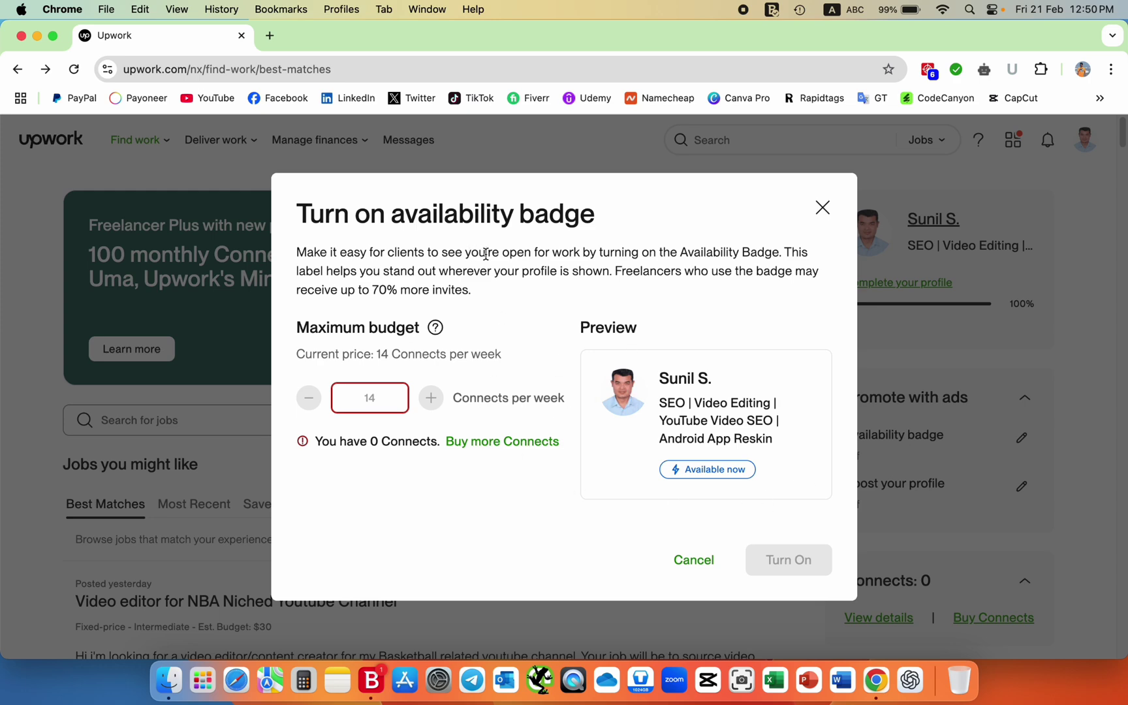
pyautogui.click(823, 209)
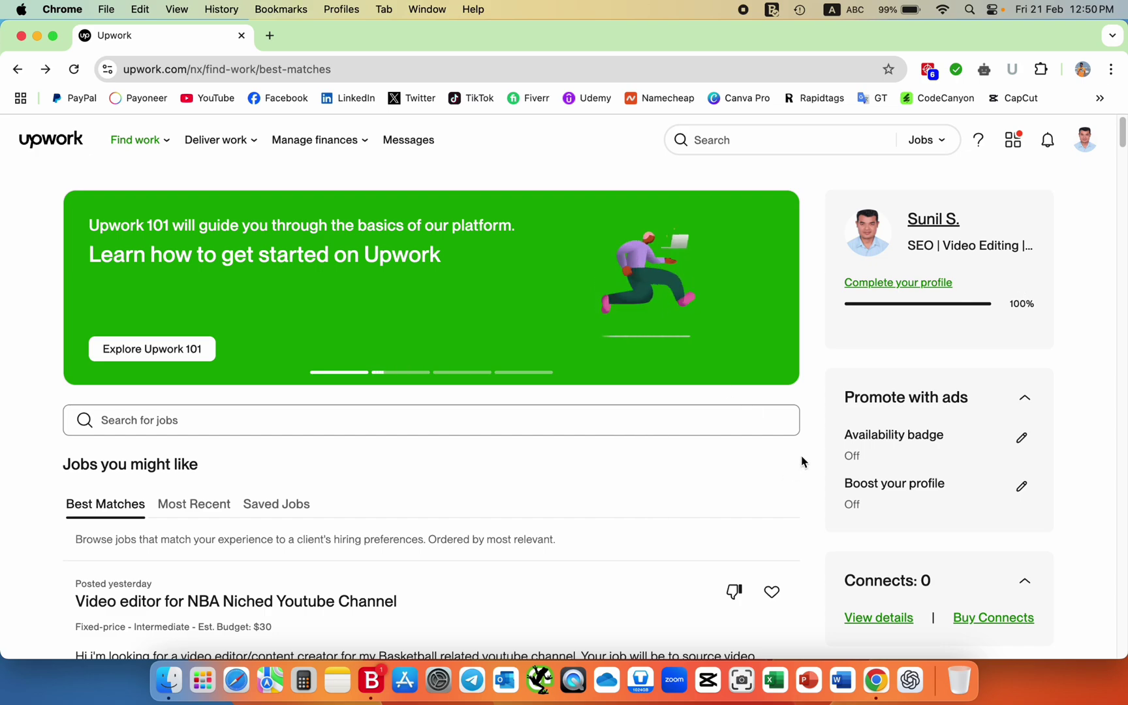
pyautogui.scroll(-10, 801, 461)
pyautogui.scroll(10, 804, 462)
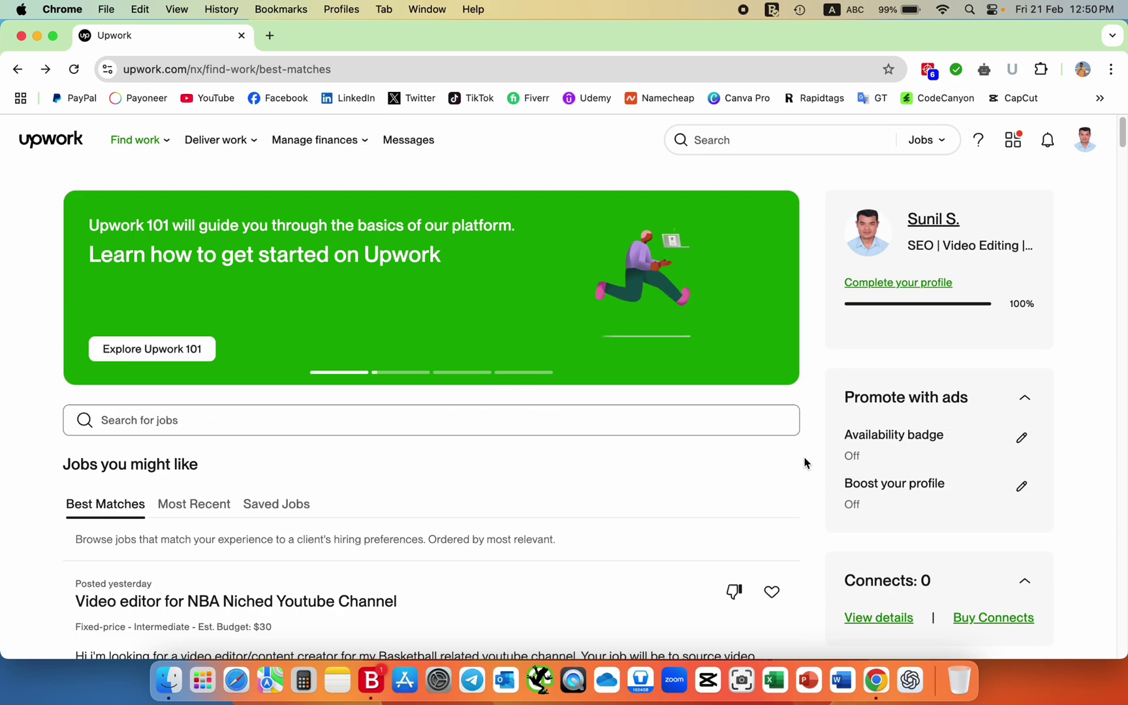